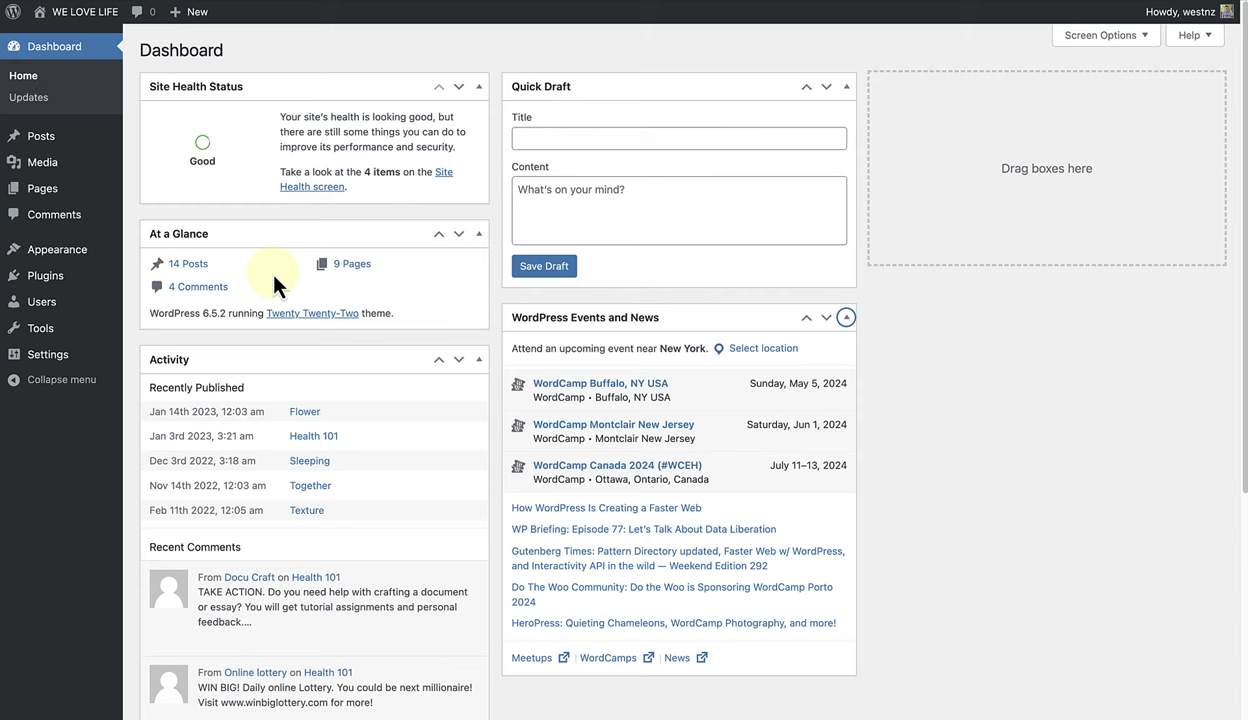
Bring up the Appearance flyout showing Themes and Editor in the admin sidebar.
mouse_move(55, 249)
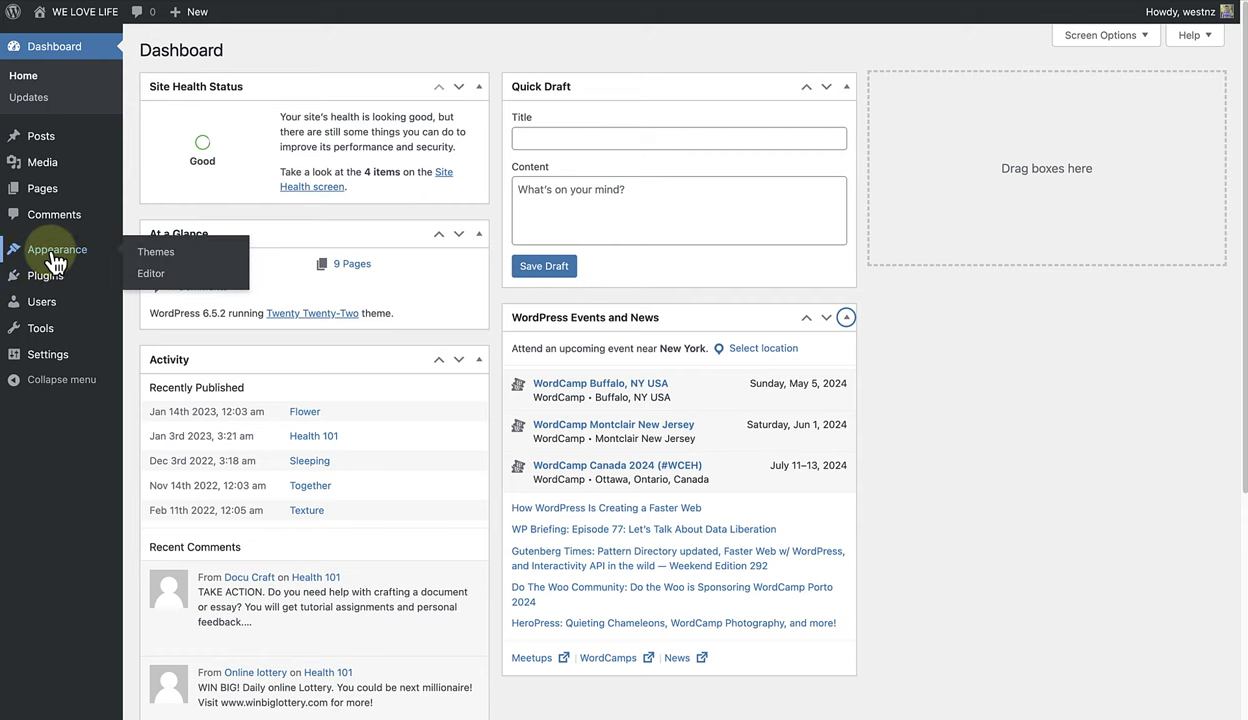
Open the Site Editor and go to its Navigation panel listing the site's seven menus.
click(152, 275)
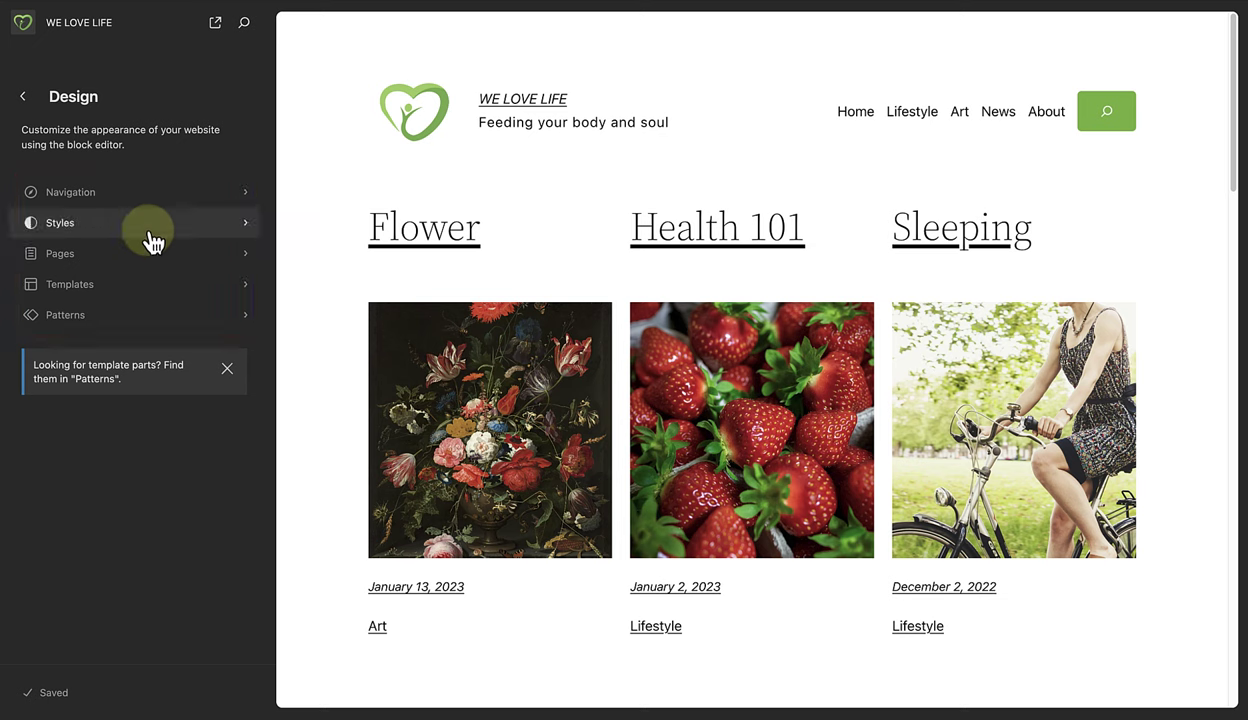
click(148, 193)
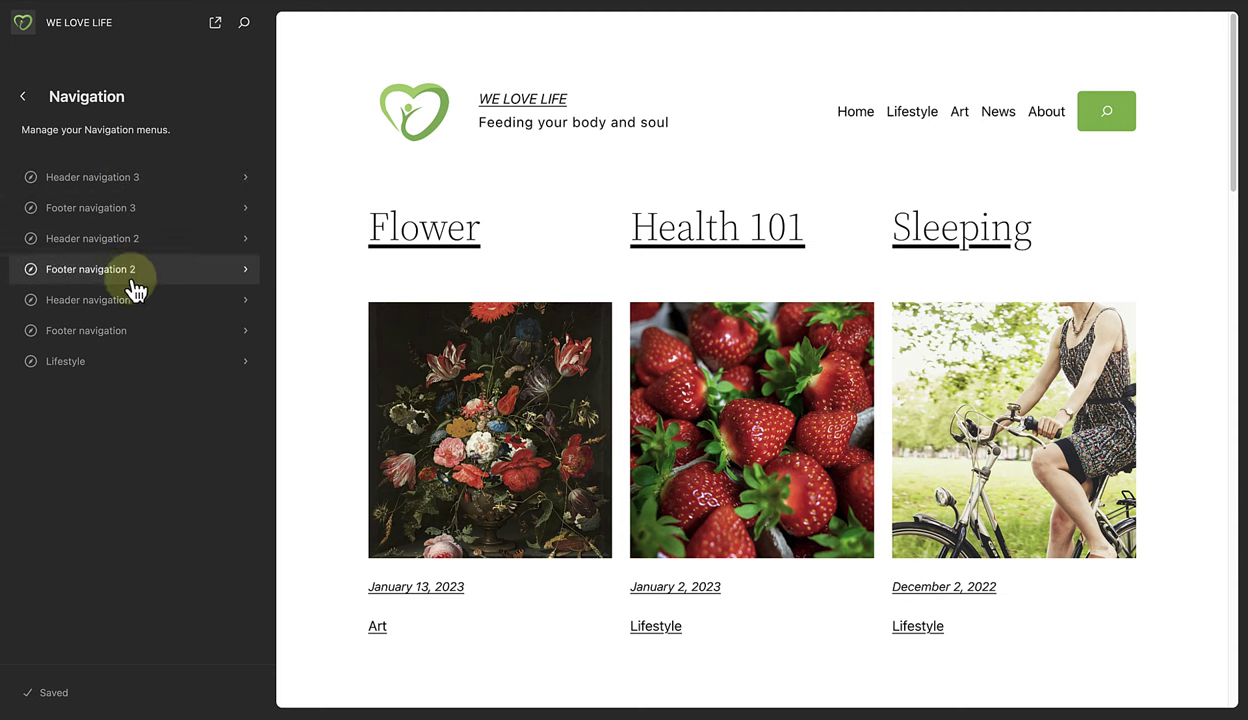
In the Lifestyle menu, move Search above About and back after it, then show the menu's actions.
click(121, 363)
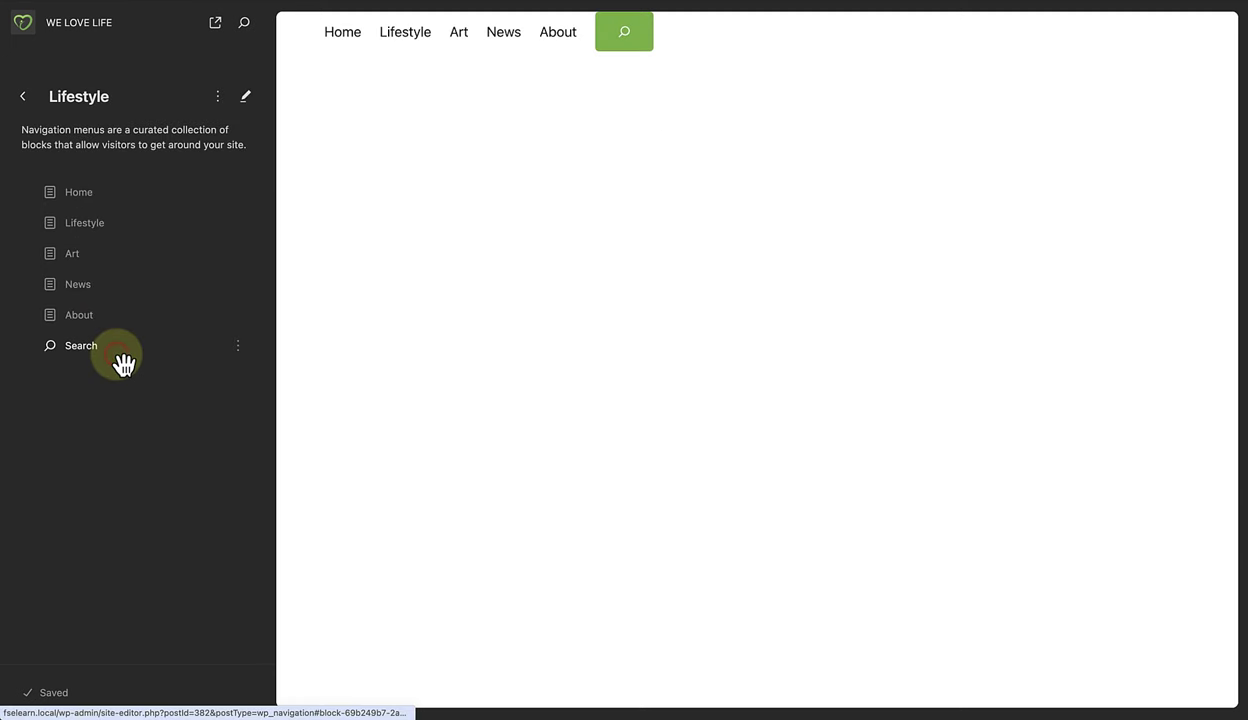
click(239, 347)
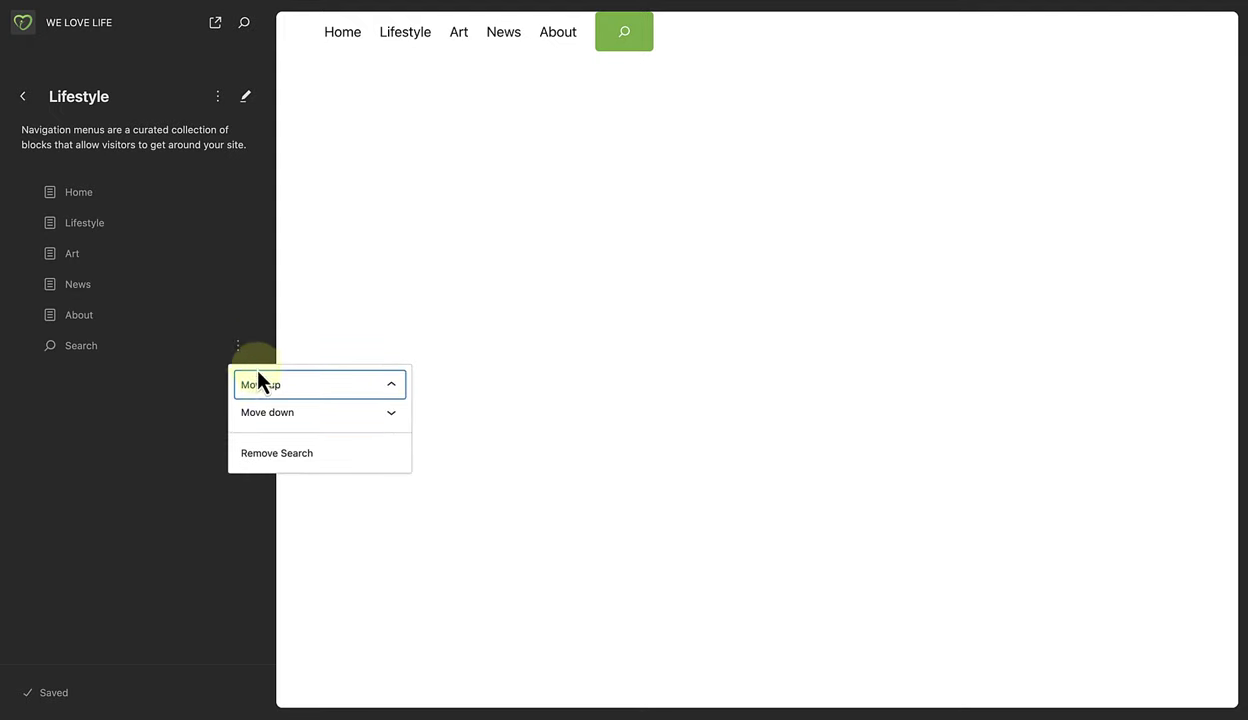
click(268, 385)
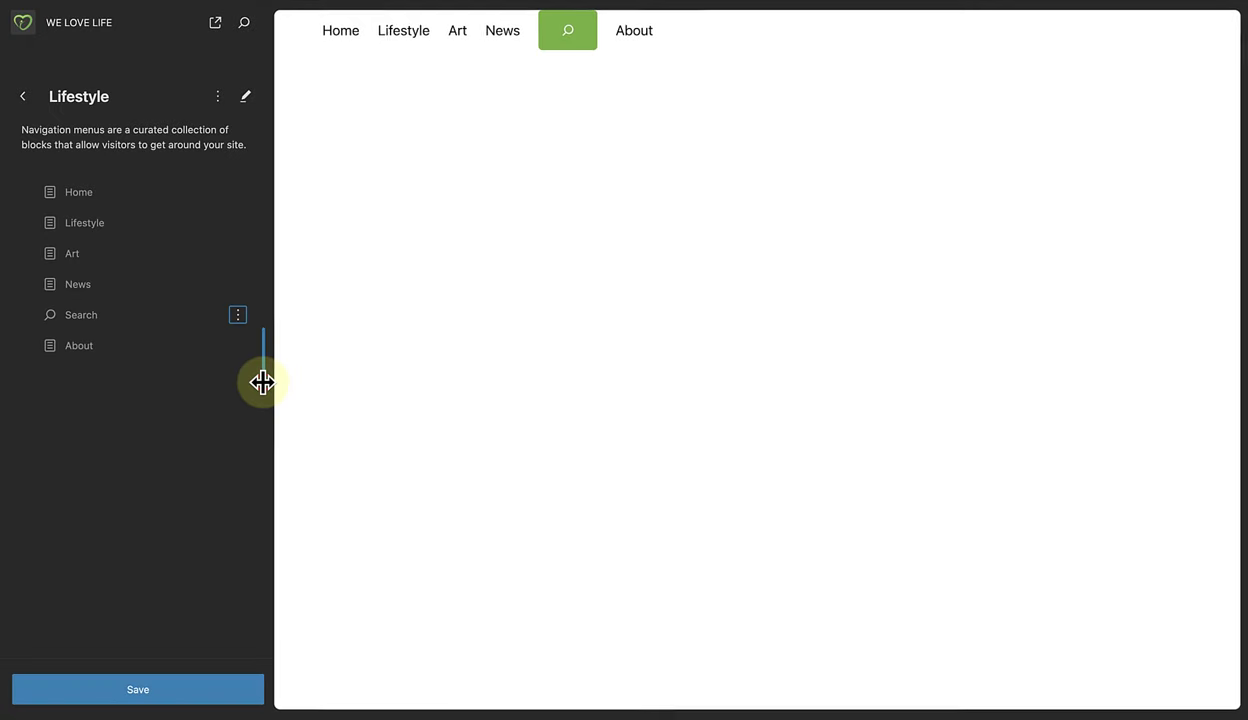
click(238, 318)
click(260, 385)
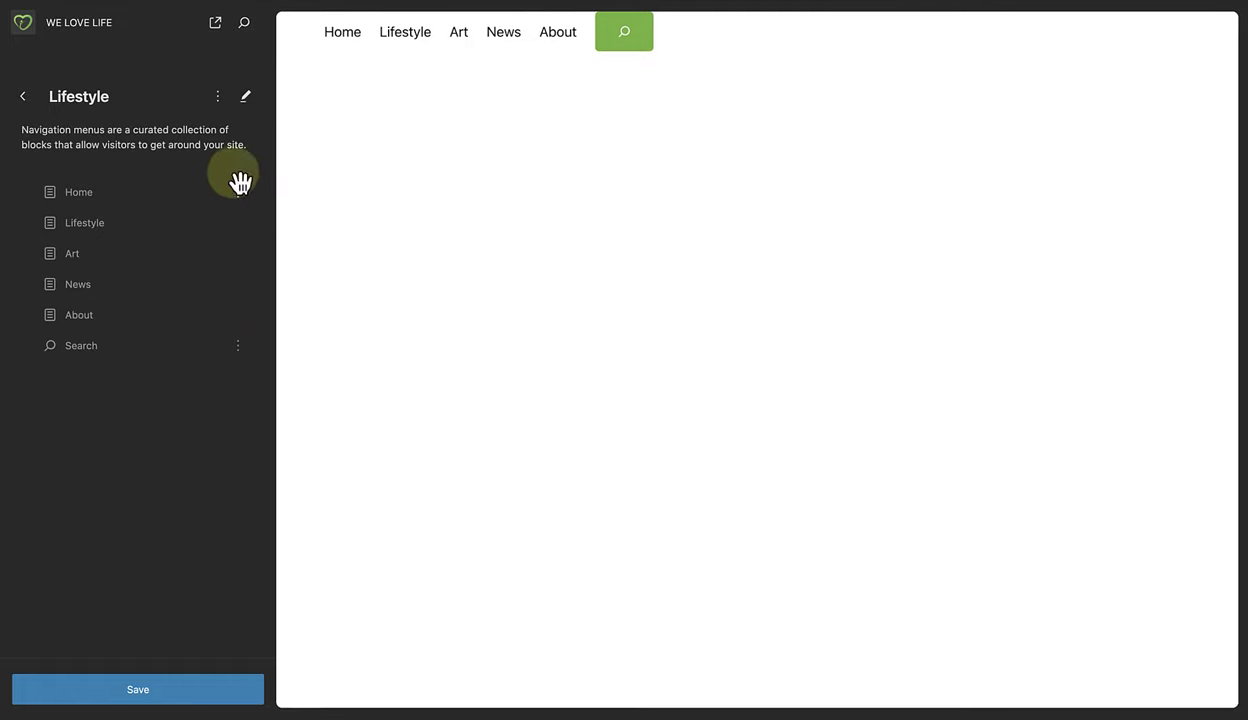
click(216, 99)
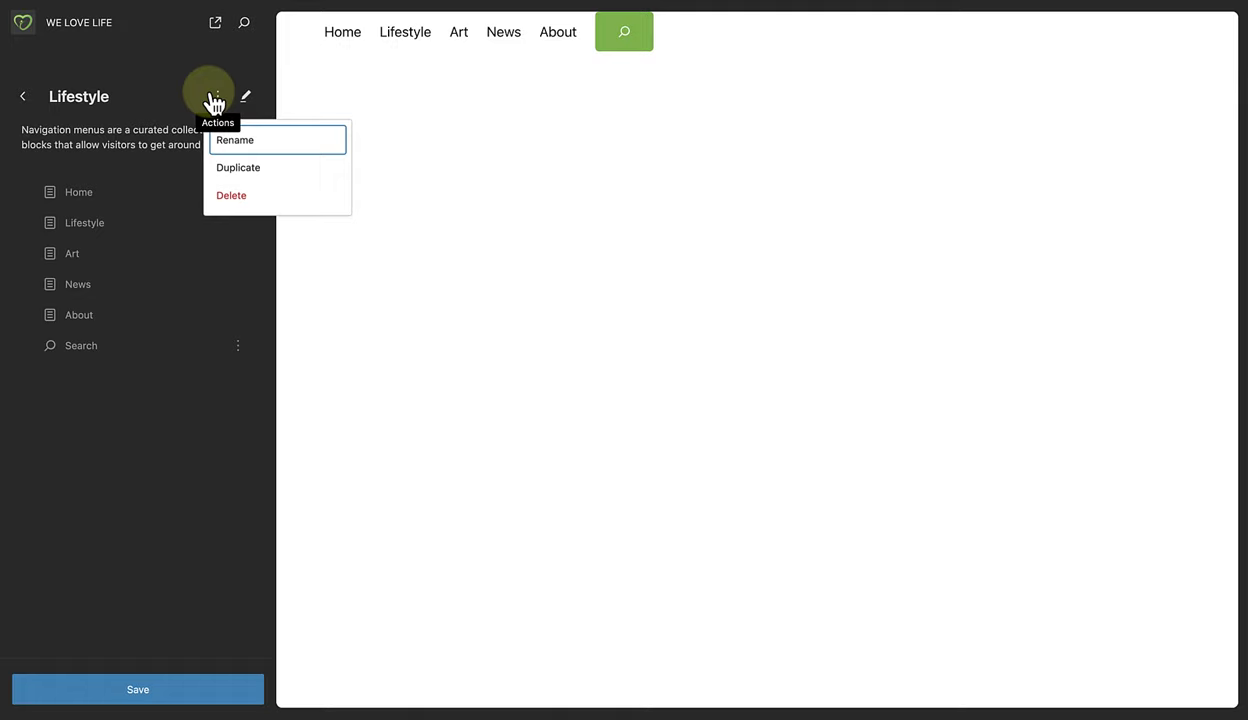
Open the Lifestyle menu in the editor, select News, and dismiss the add-block picker without adding anything.
click(245, 97)
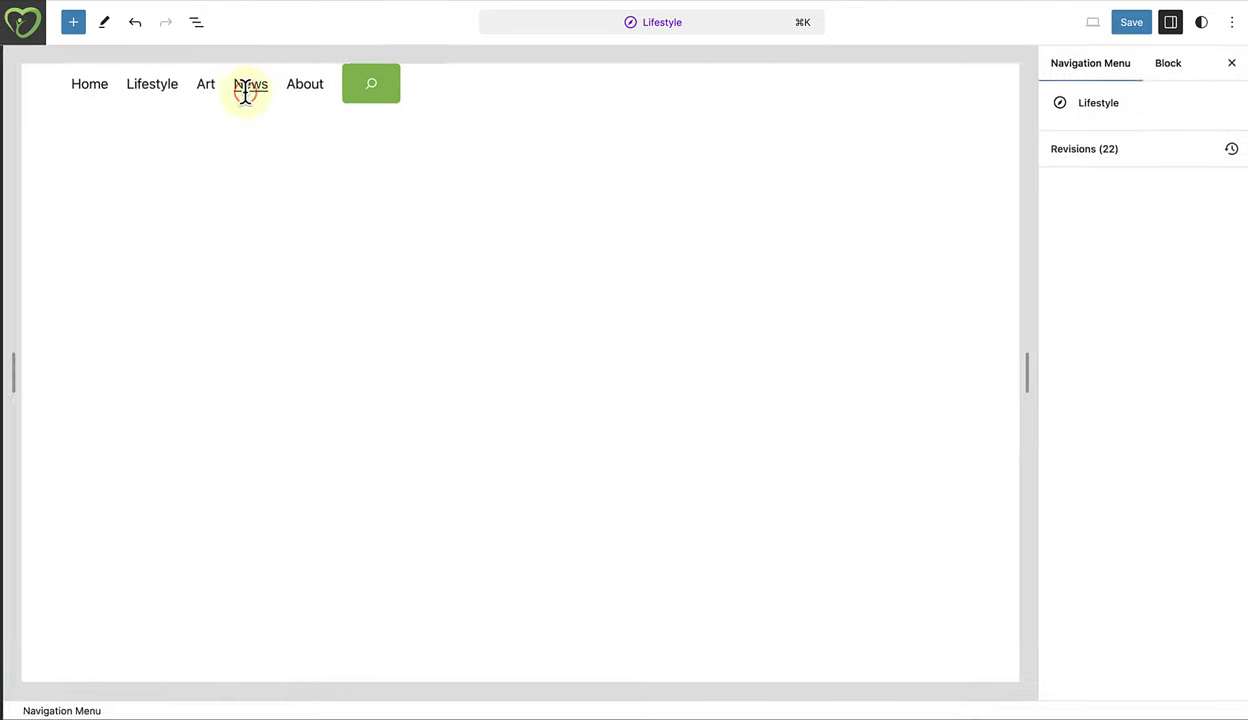
click(270, 119)
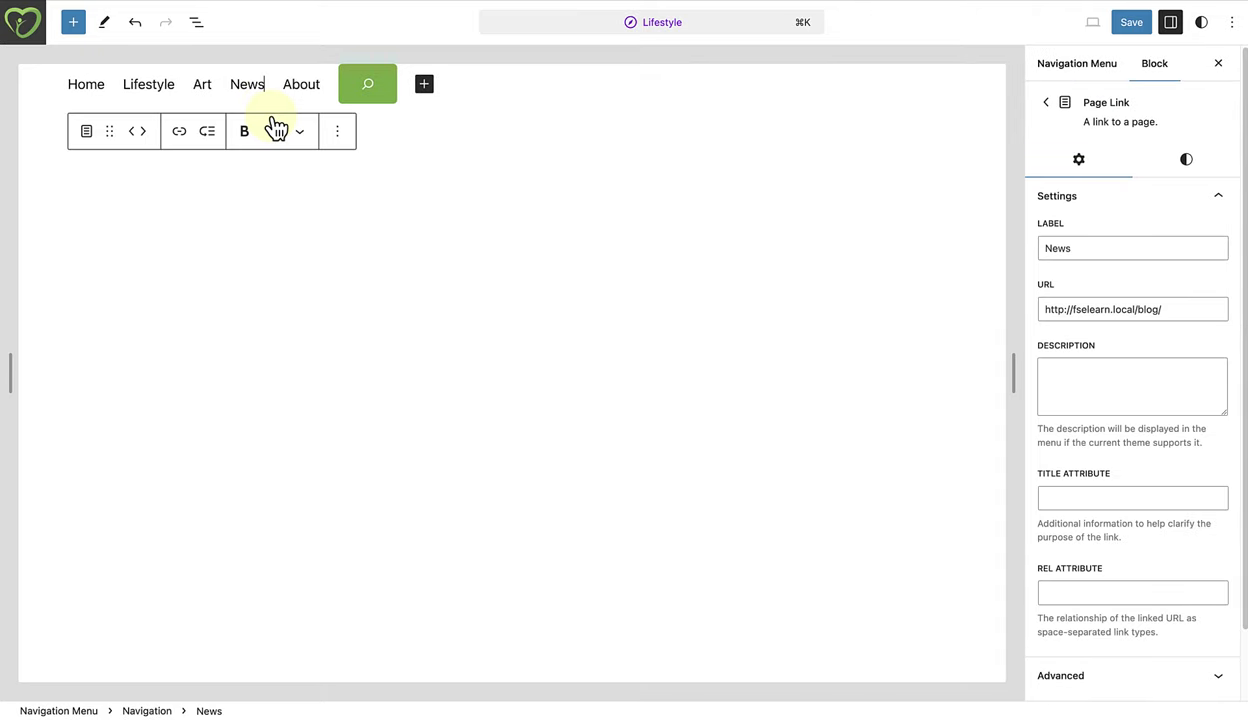
click(424, 88)
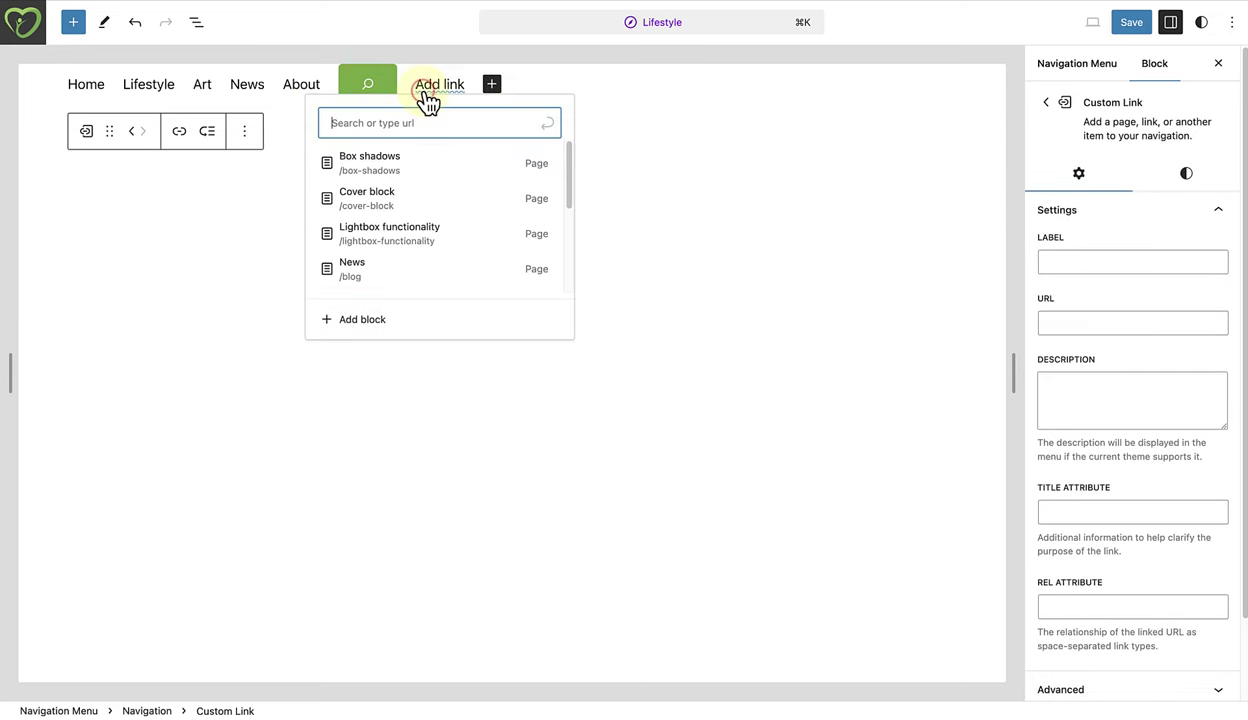
click(357, 320)
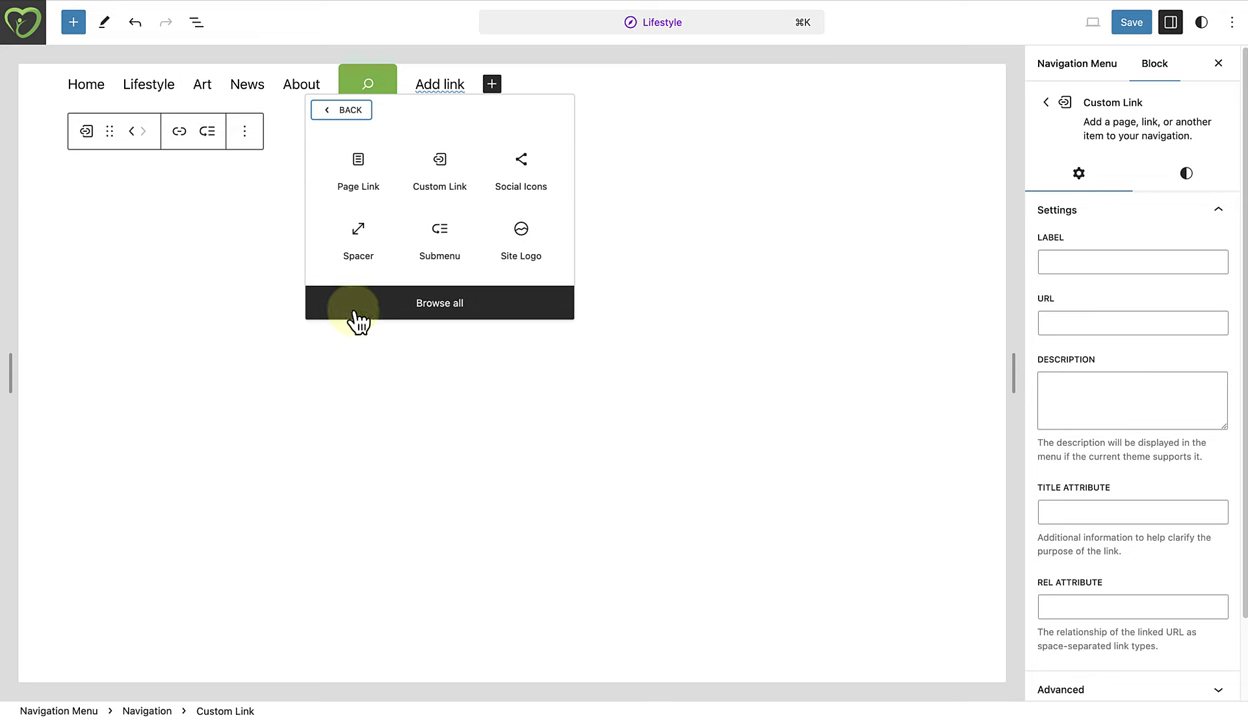
click(200, 25)
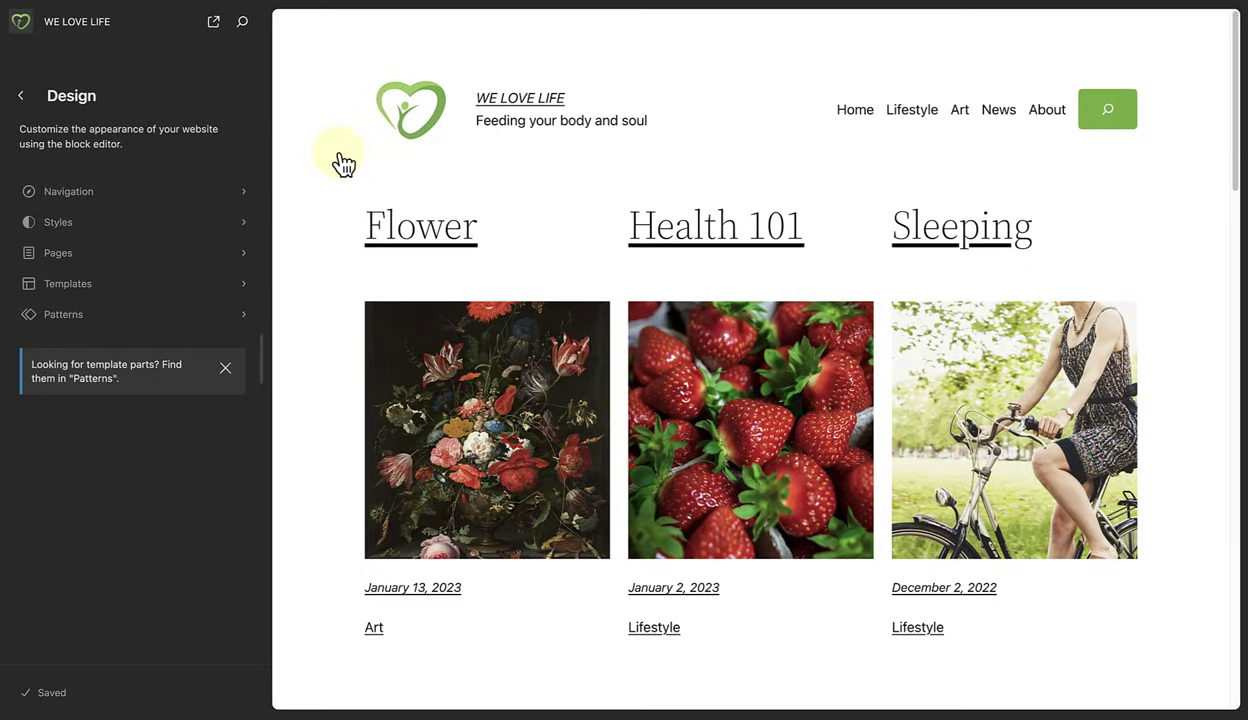
Preview the dark style variation, revert to Default, and edit styles on the Home template.
click(60, 224)
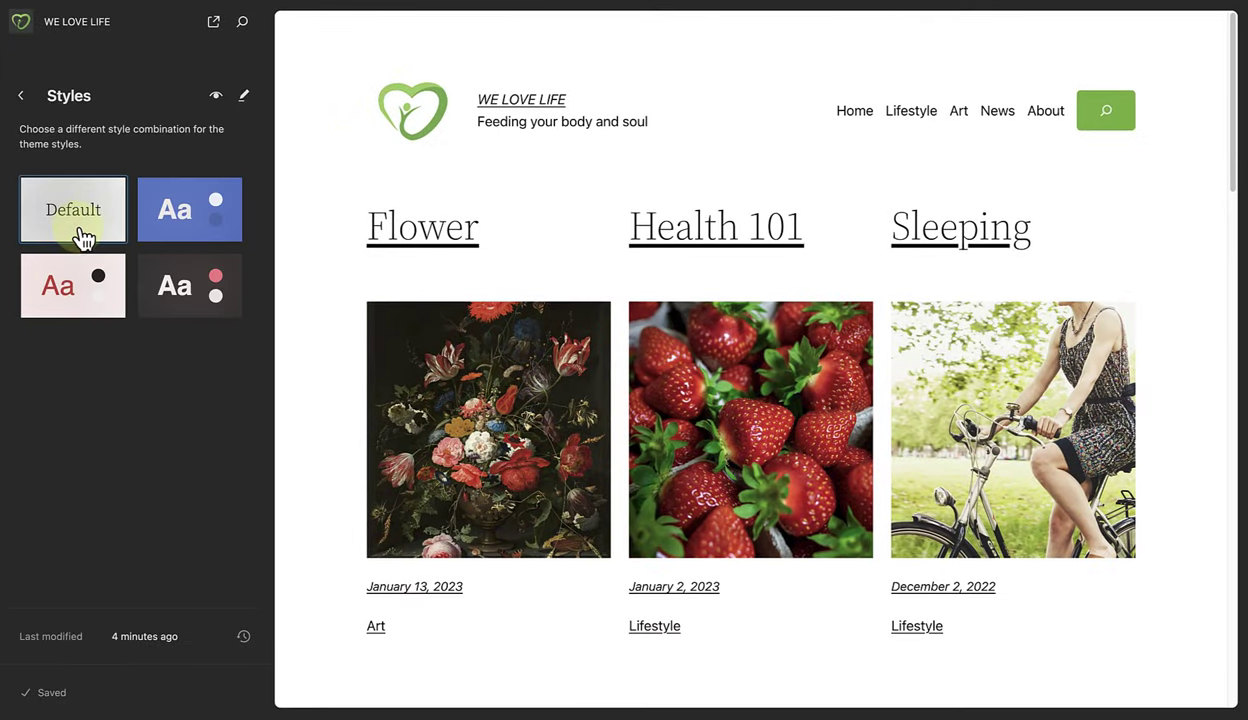
click(190, 283)
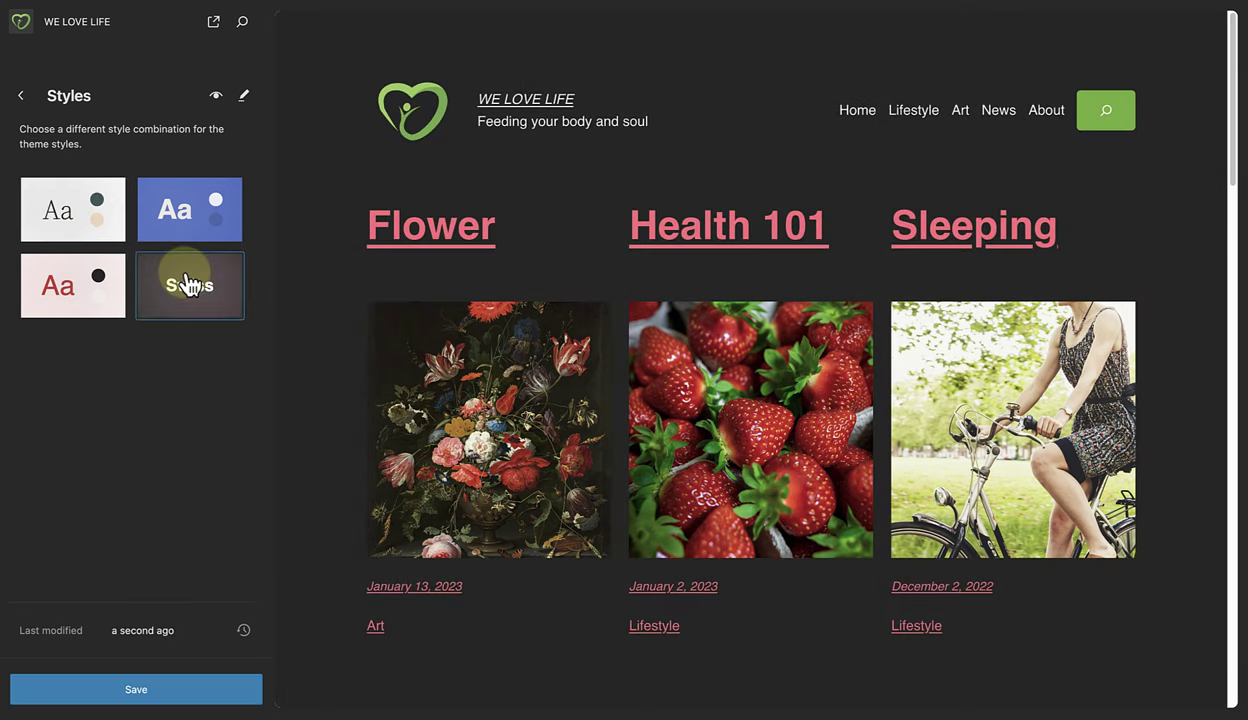
click(90, 222)
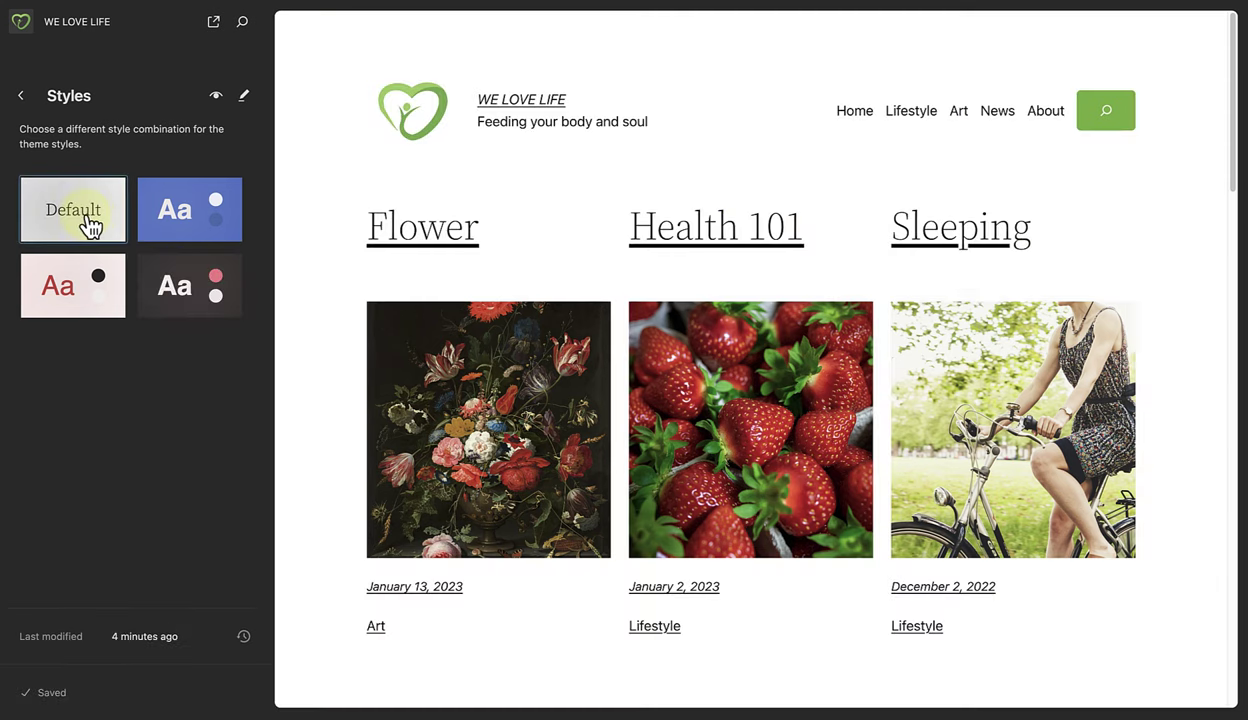
click(244, 96)
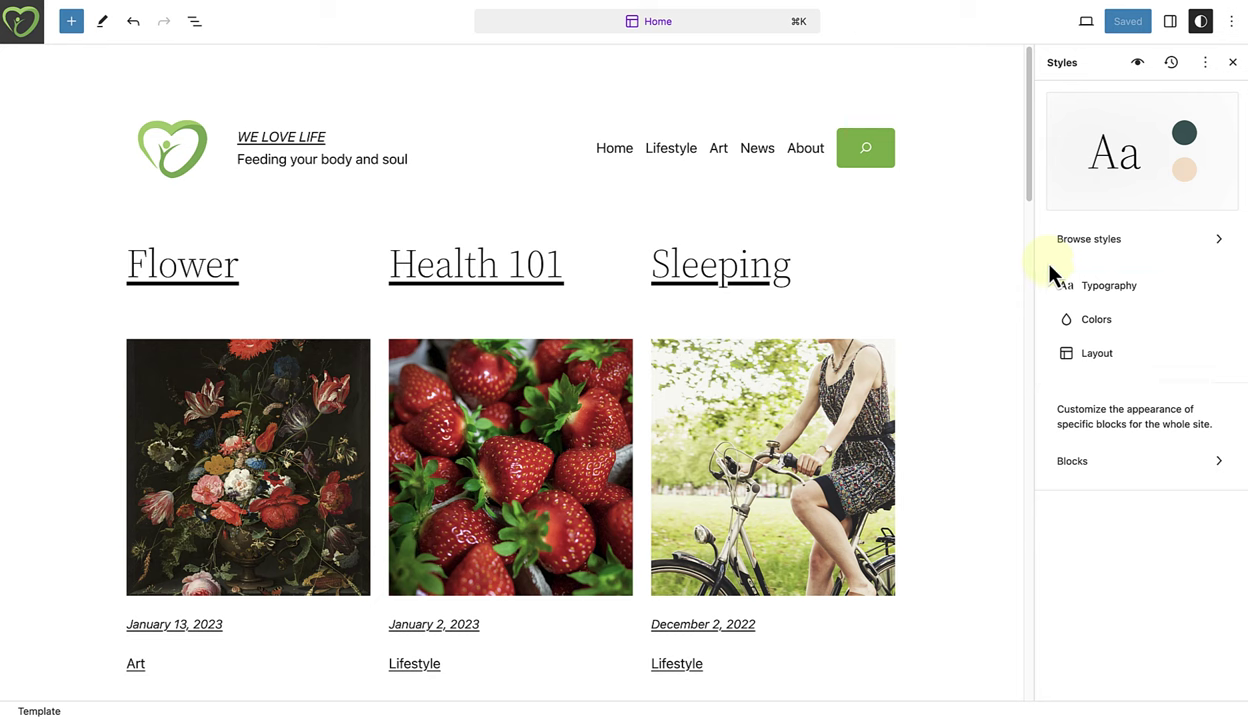
Show the Typography panel with Source Serif Pro, System Font and the text element settings.
click(1100, 288)
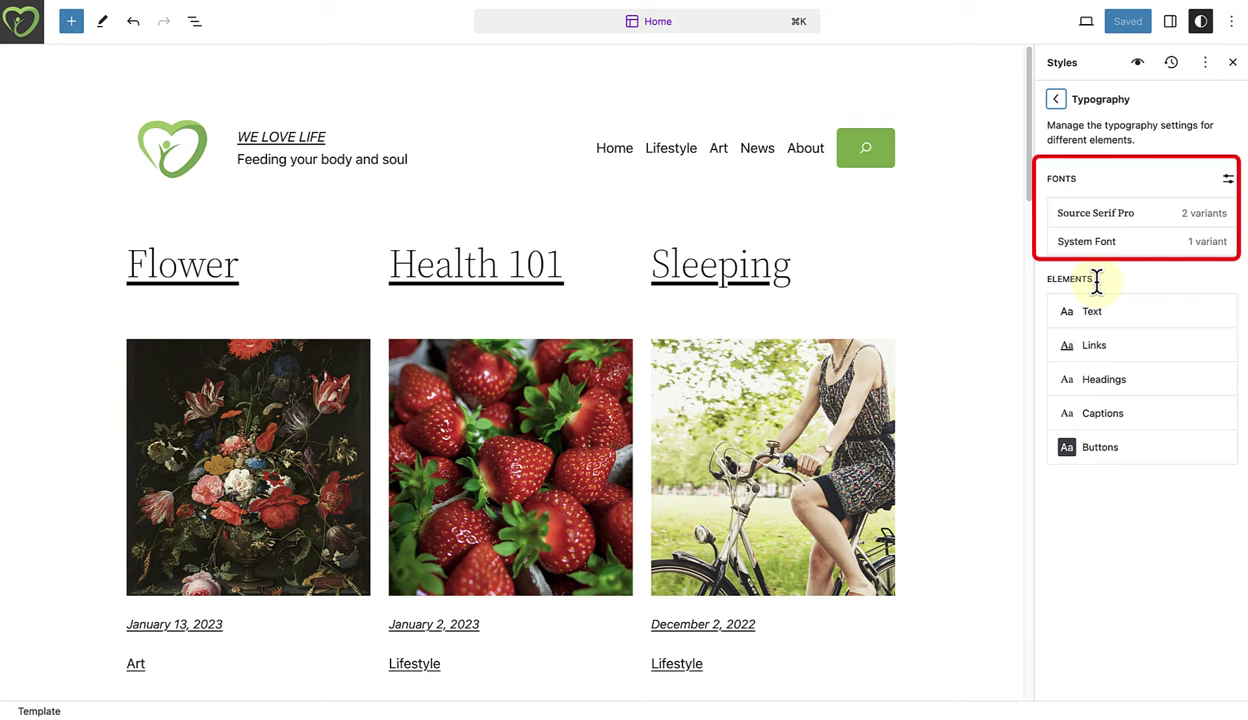
Browse the font library's Google Fonts install options and its Upload tab.
click(1228, 180)
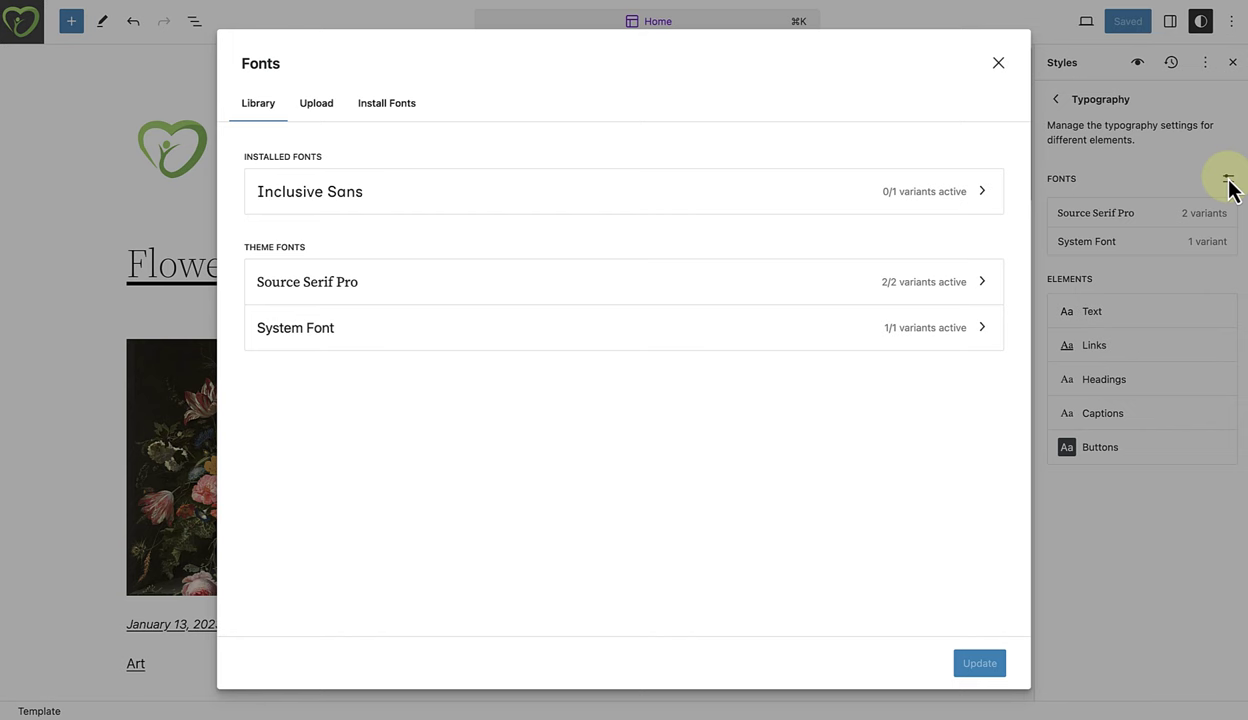
click(401, 116)
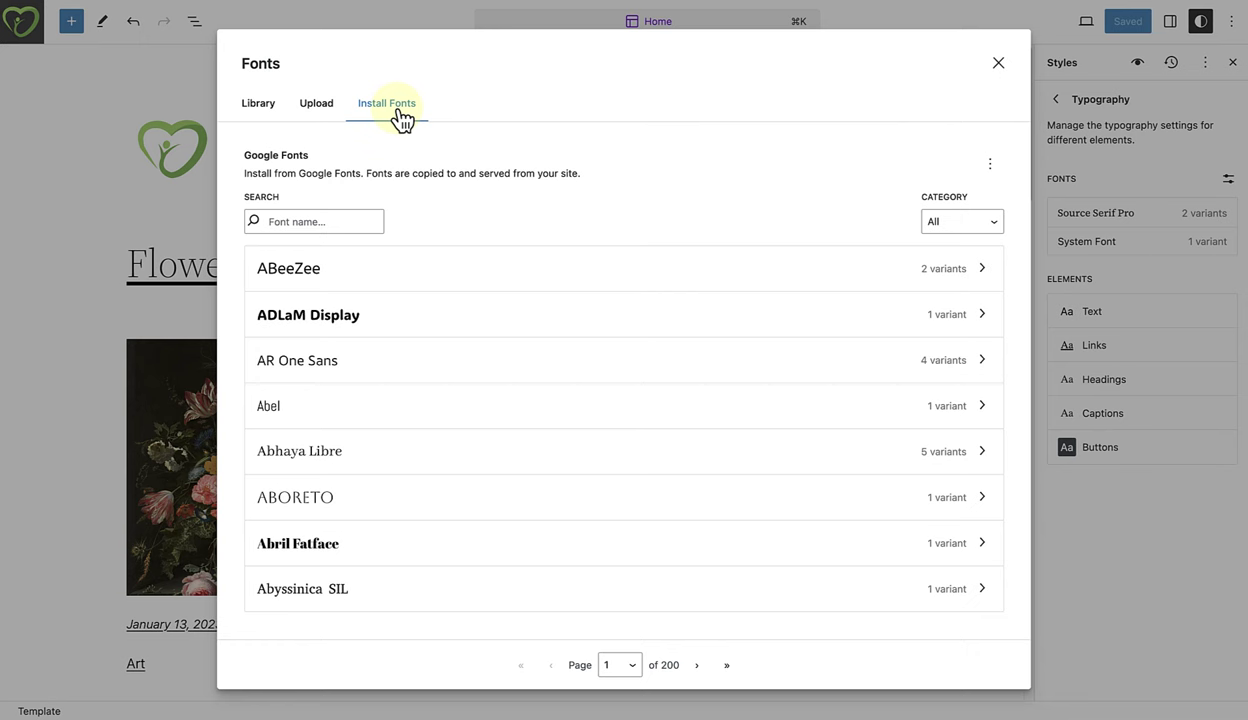
click(325, 116)
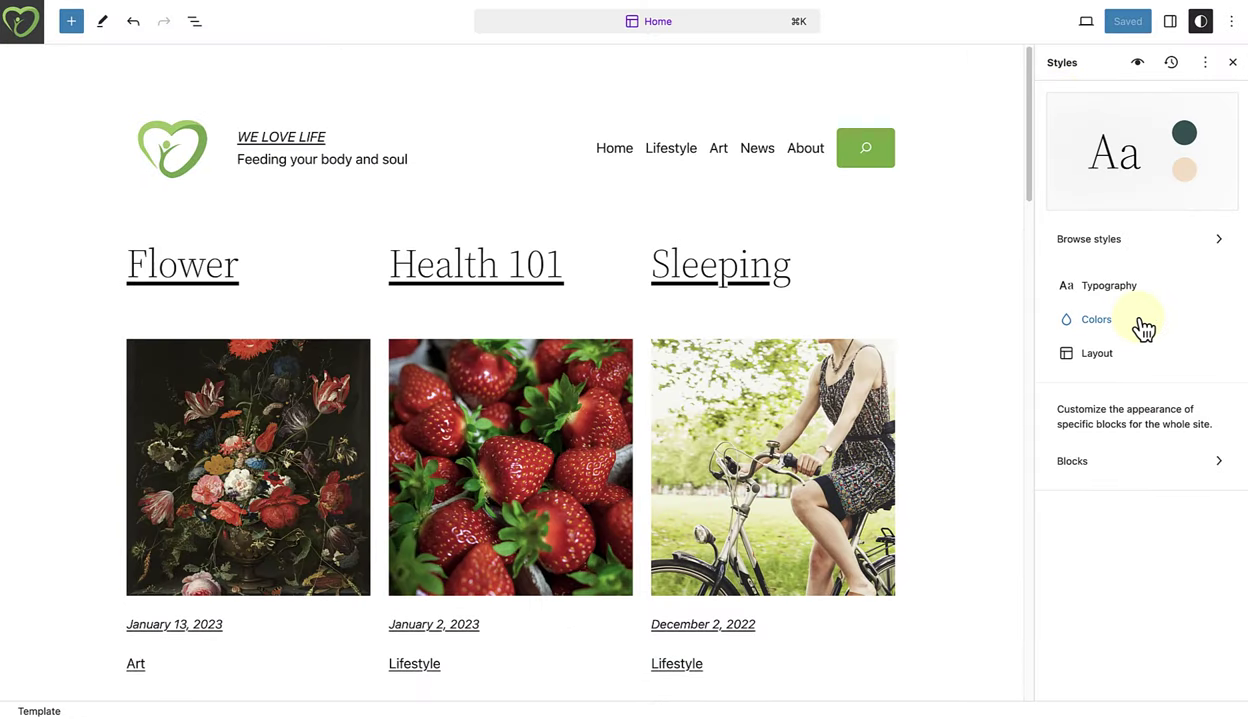
Review the global Colors and Layout settings, then list the blocks available for individual styling.
click(1142, 320)
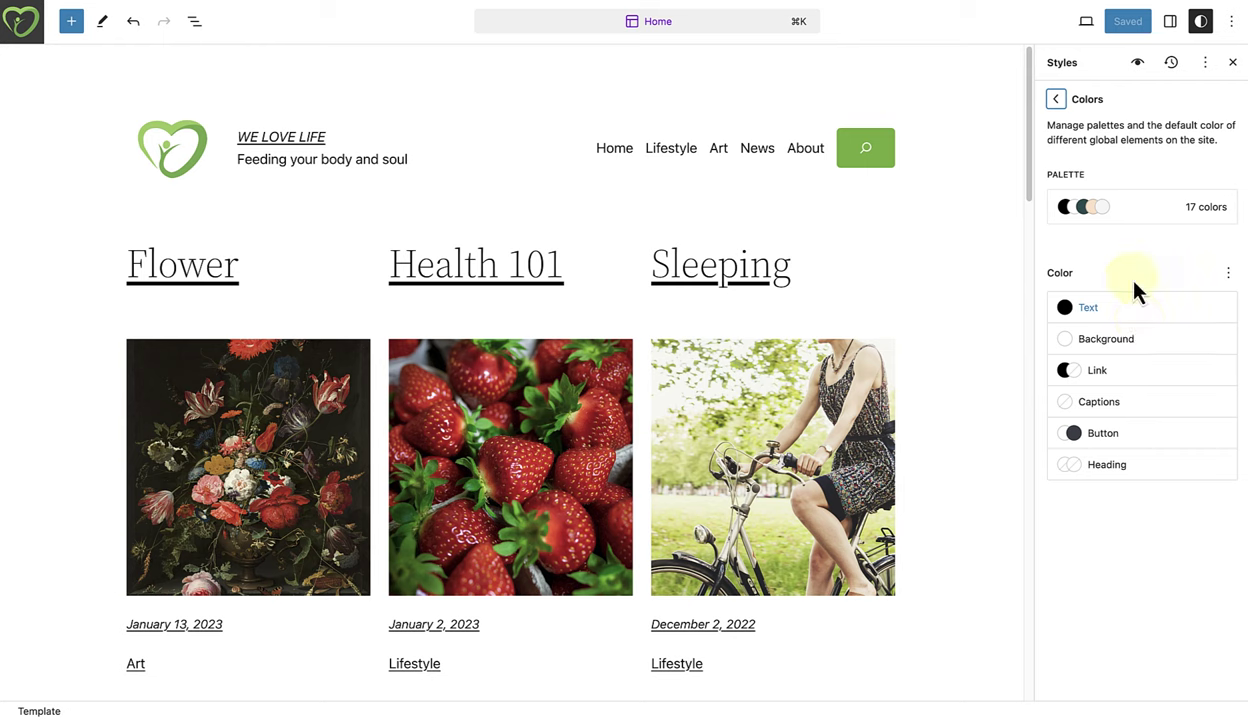
click(1056, 99)
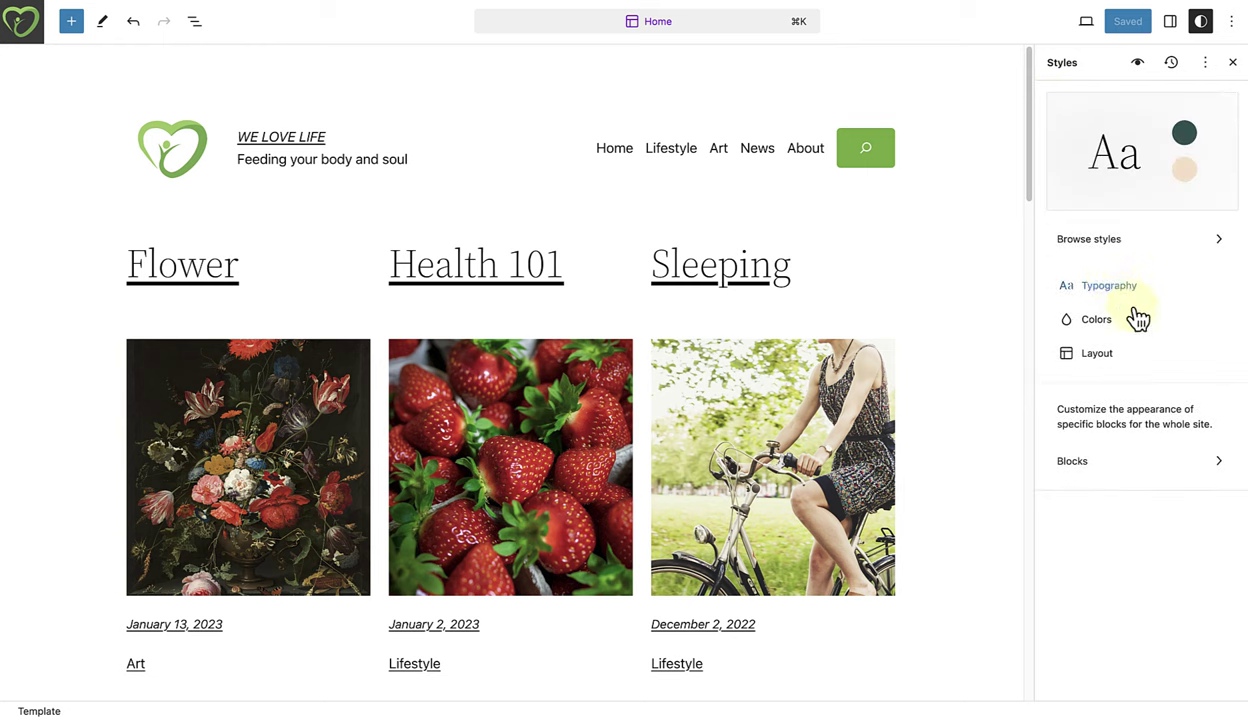
click(1166, 358)
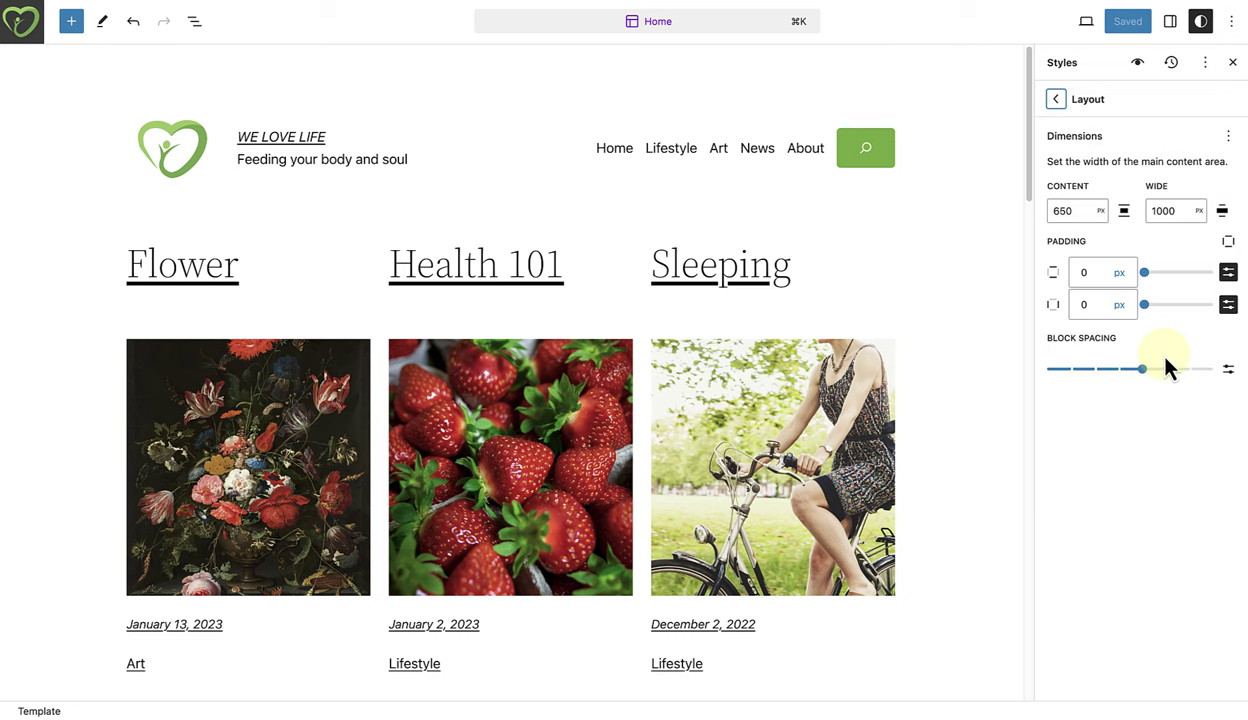
click(1057, 100)
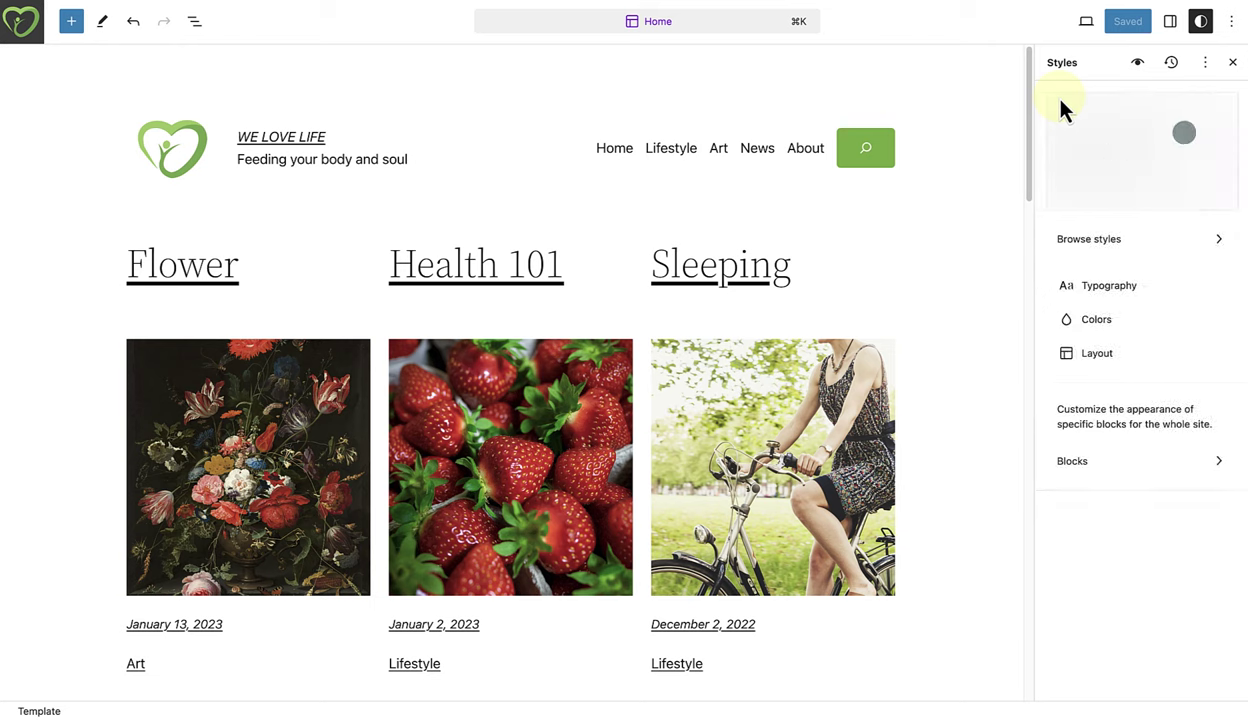
click(1197, 465)
scroll(1197, 466, down, 3)
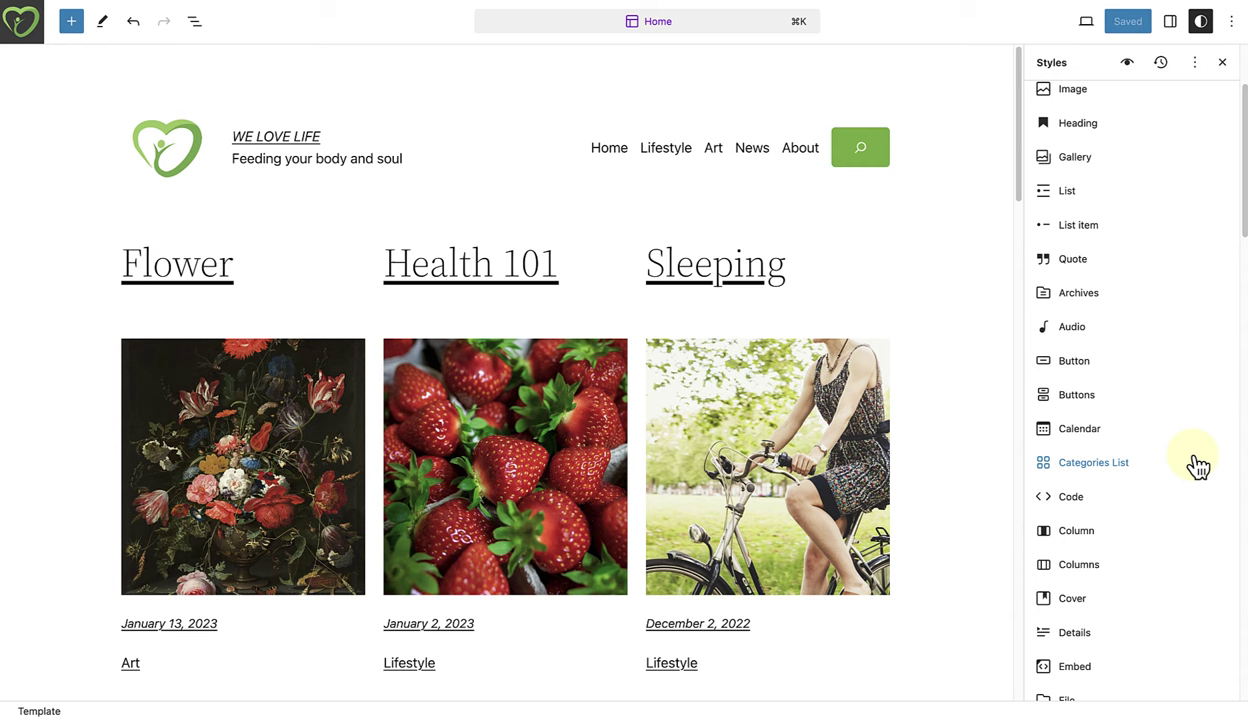
Open the Style Book, check Heading then Paragraph settings, and switch to the Design examples.
click(1128, 68)
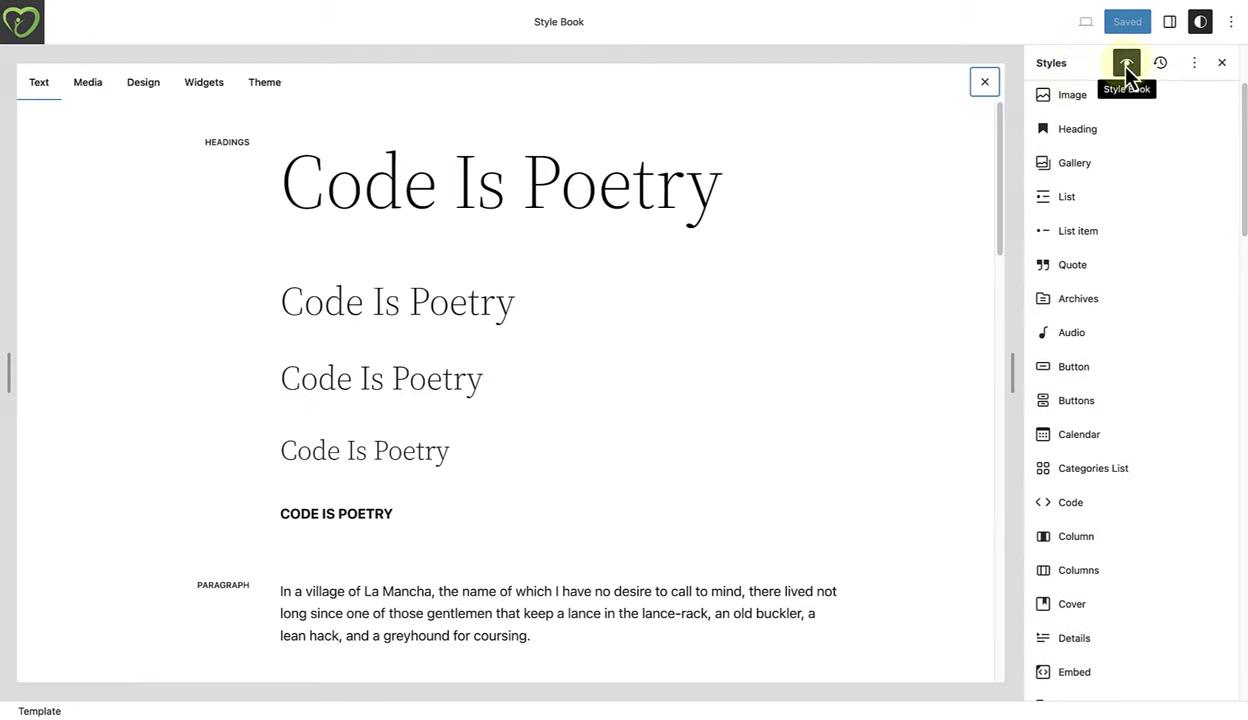
click(216, 290)
scroll(216, 289, down, 5)
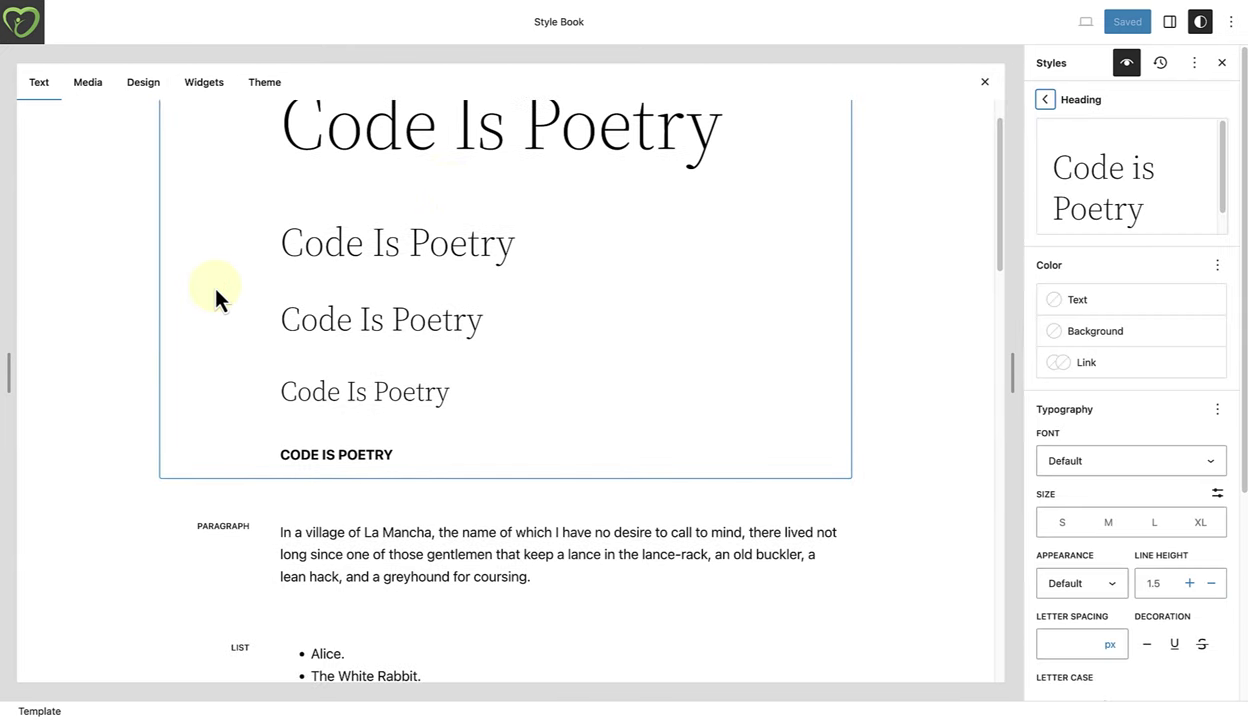
click(185, 377)
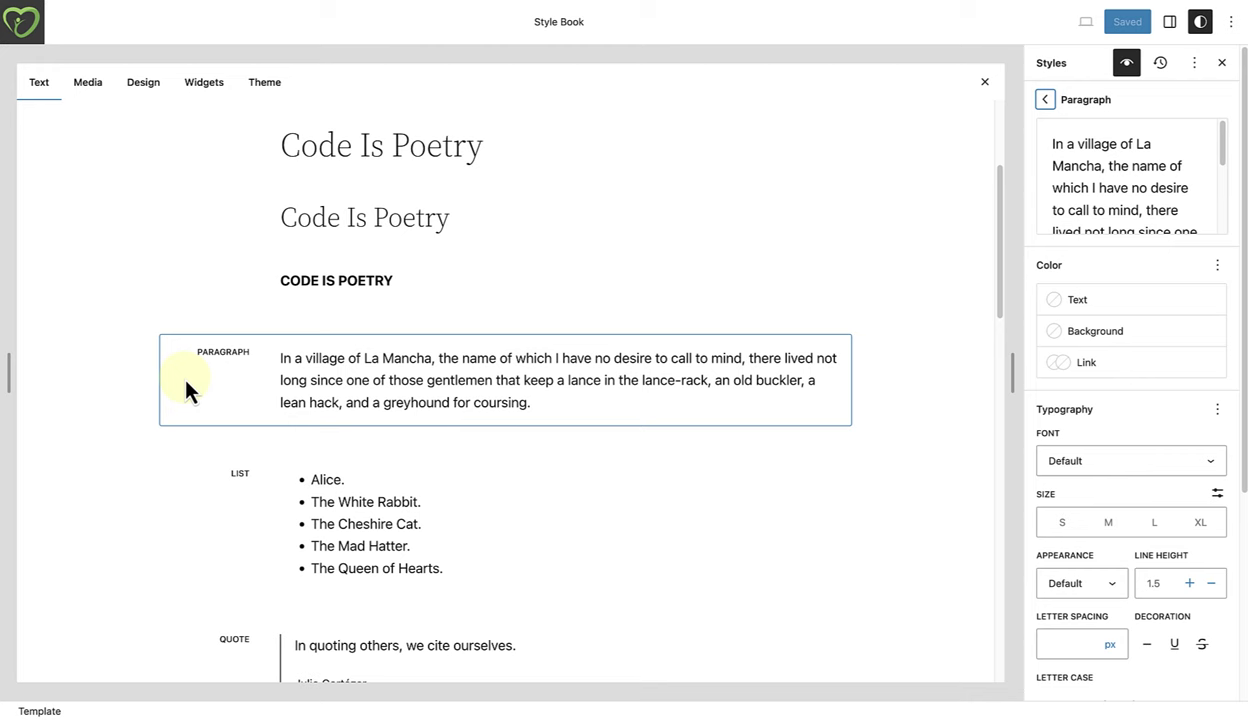
click(153, 88)
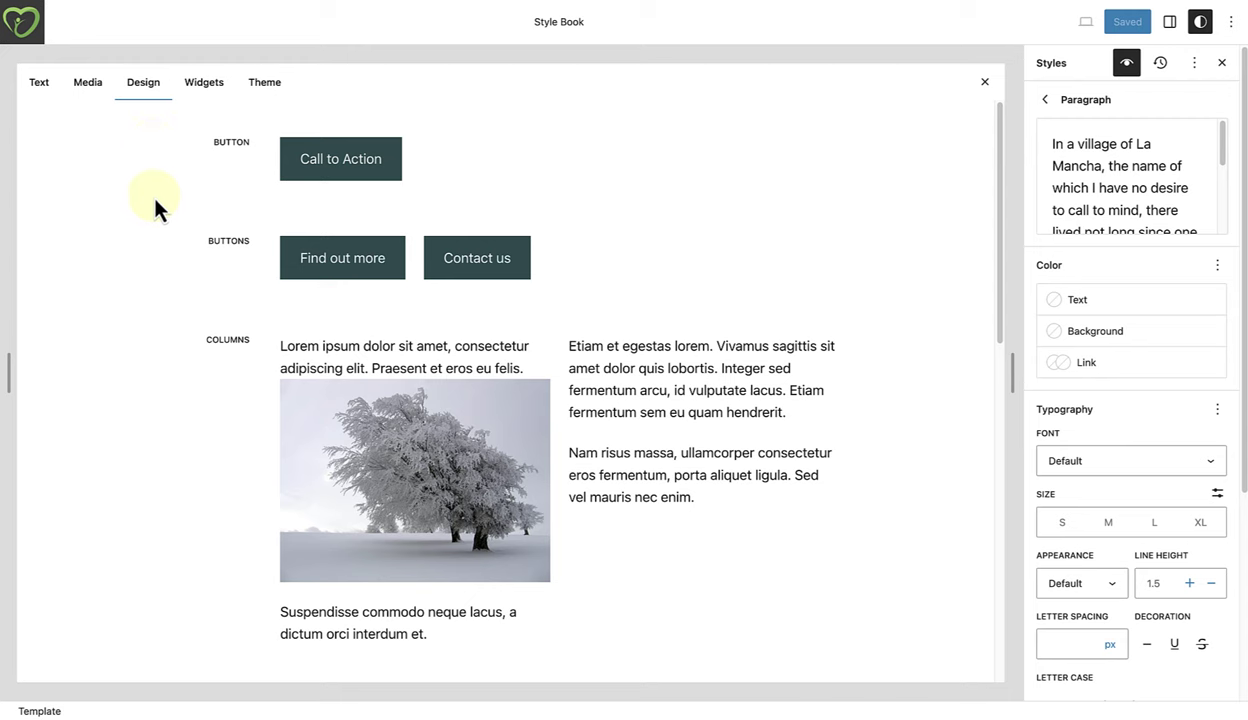
Set the Button block's background to Vivid cyan blue with uppercase text, and save.
click(560, 184)
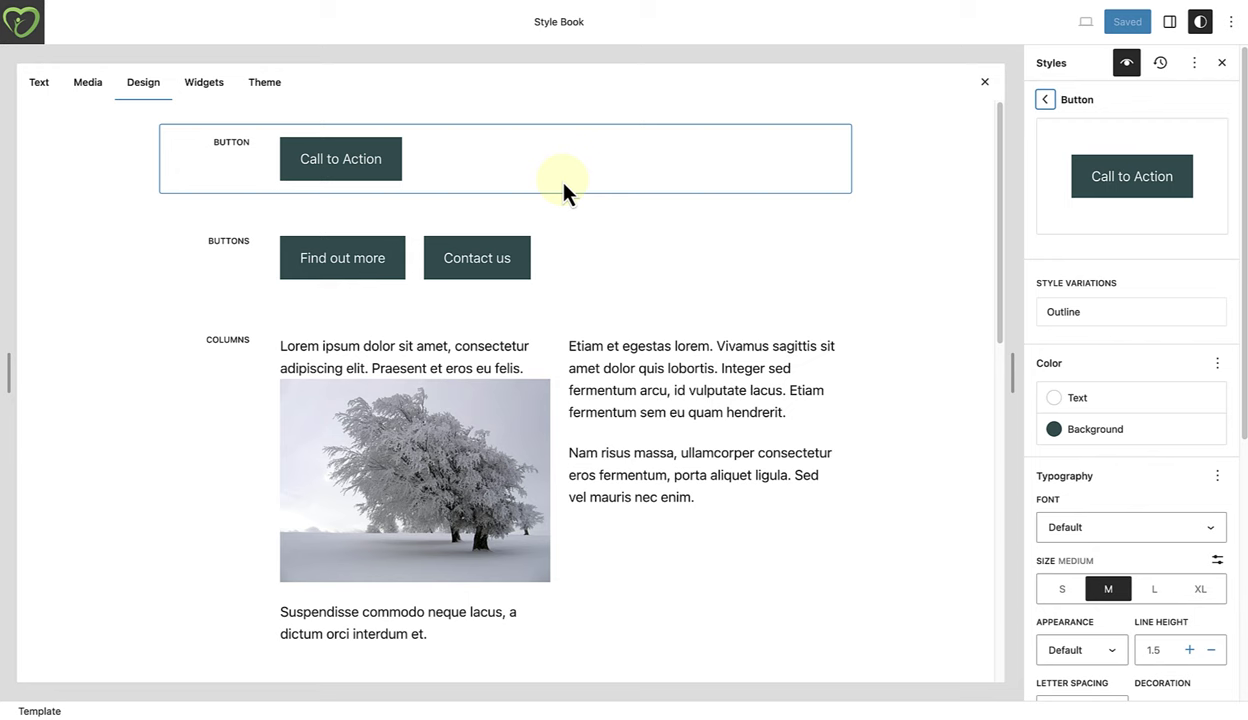
click(1105, 430)
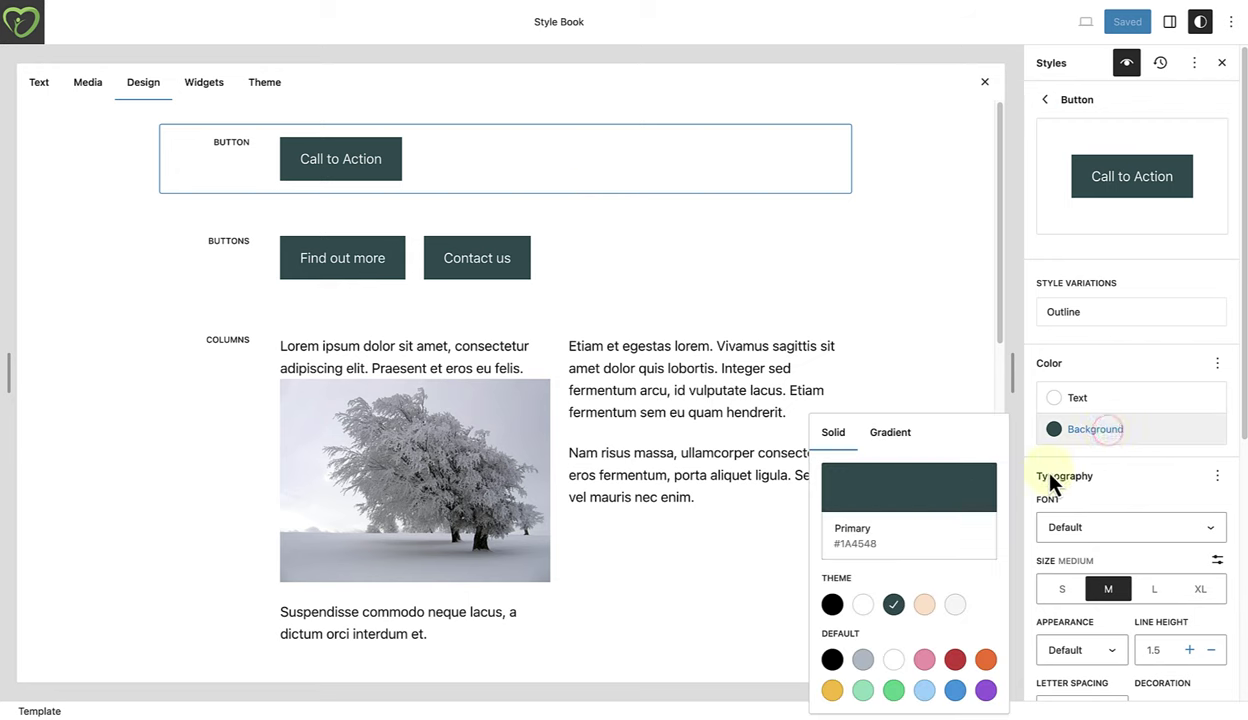
click(953, 690)
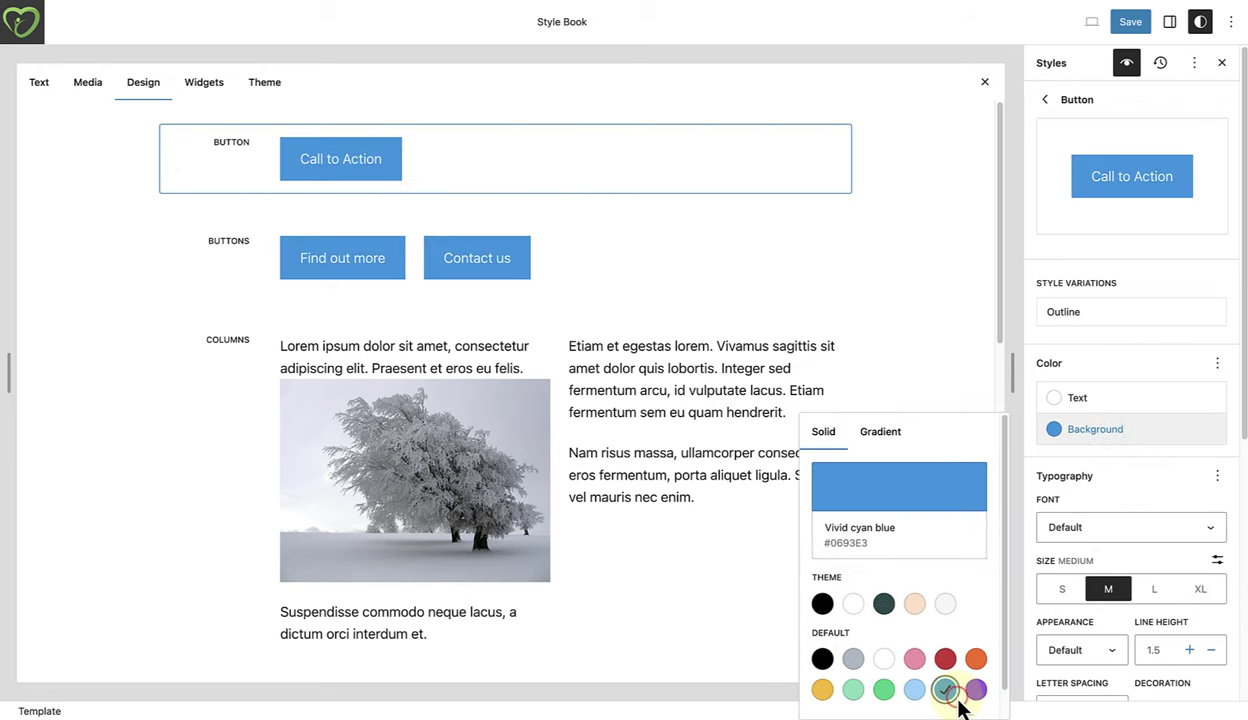
click(1159, 481)
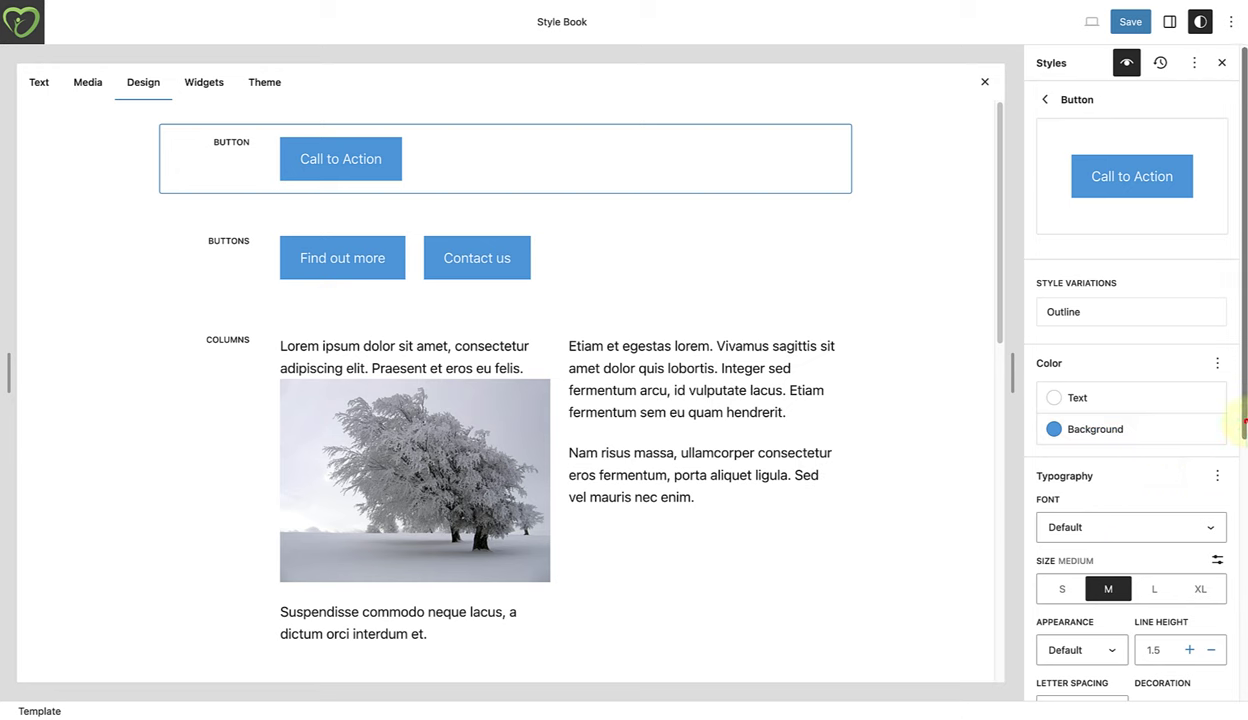
drag(1241, 426, 1240, 600)
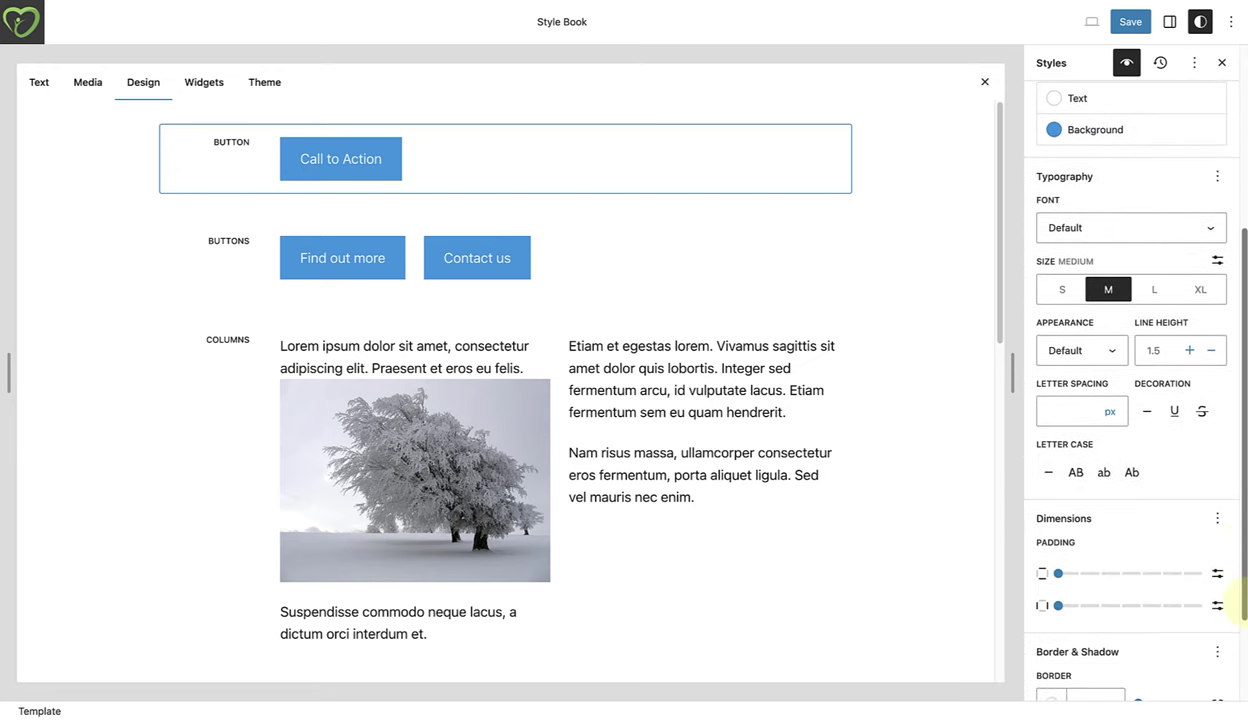
click(1075, 473)
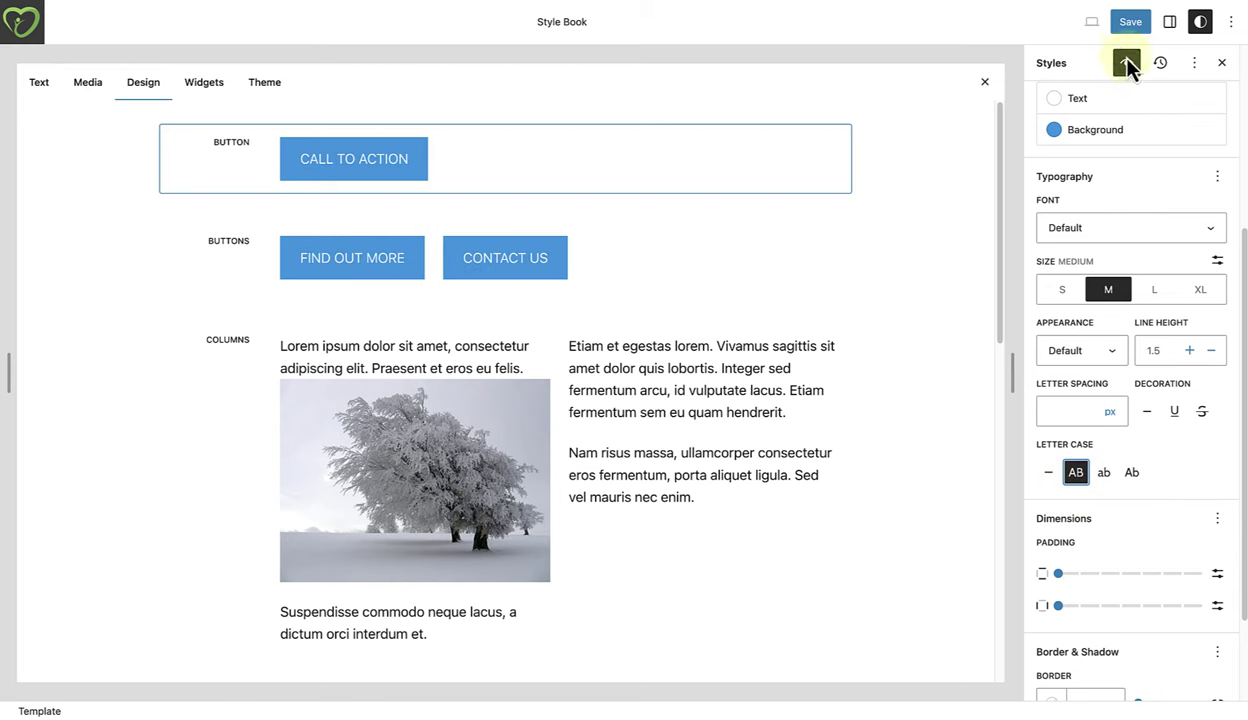
click(1127, 24)
click(1127, 24)
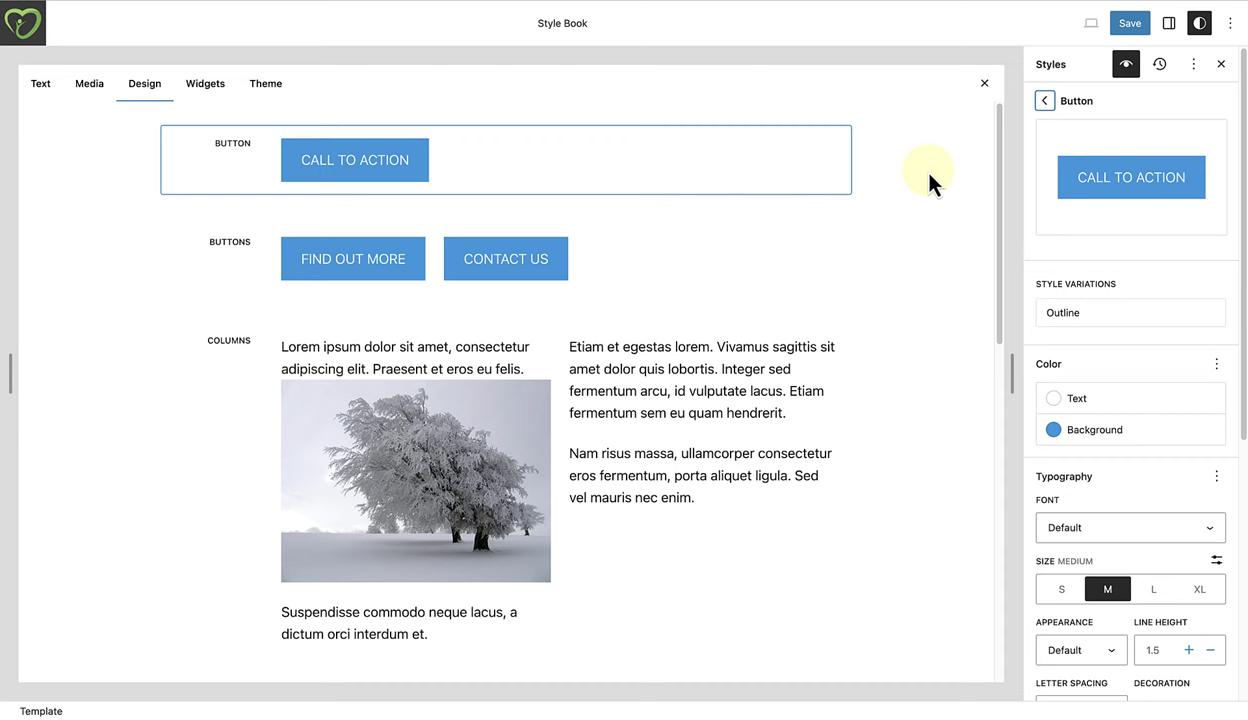
Preview older style revisions, then apply the March 27, 2024 2:58 AM revision.
click(1158, 70)
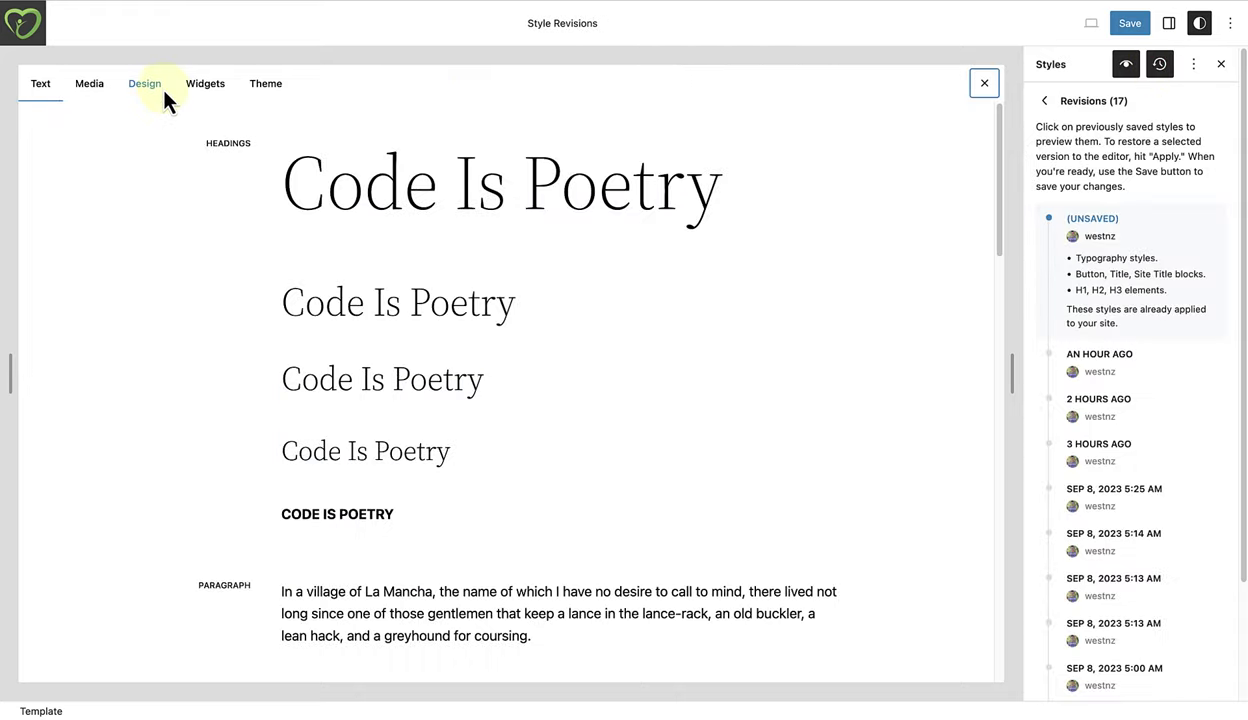
click(145, 86)
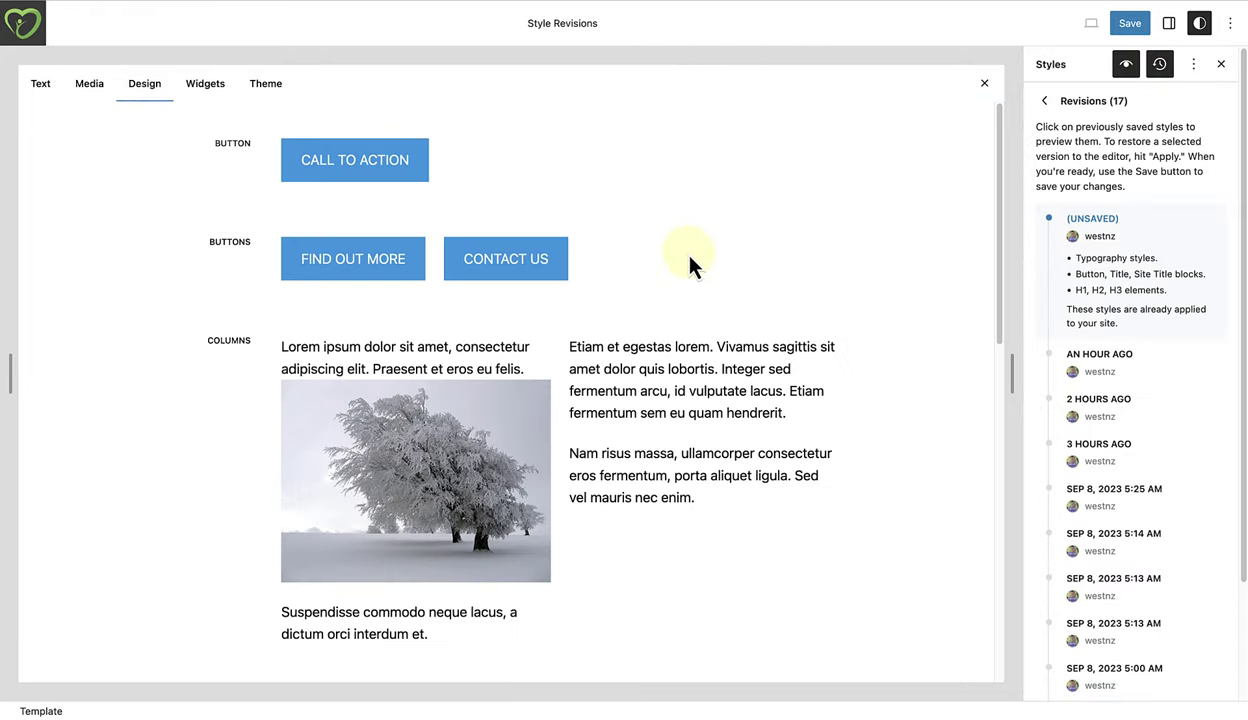
click(1146, 368)
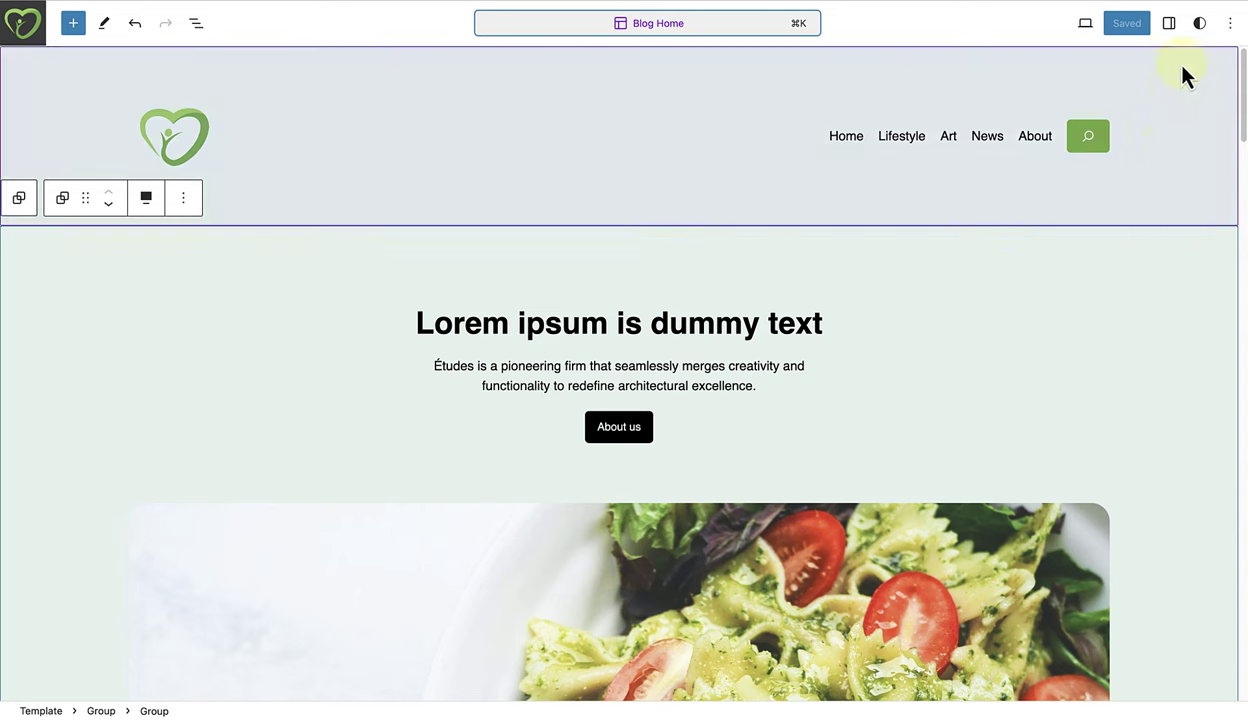
click(1199, 23)
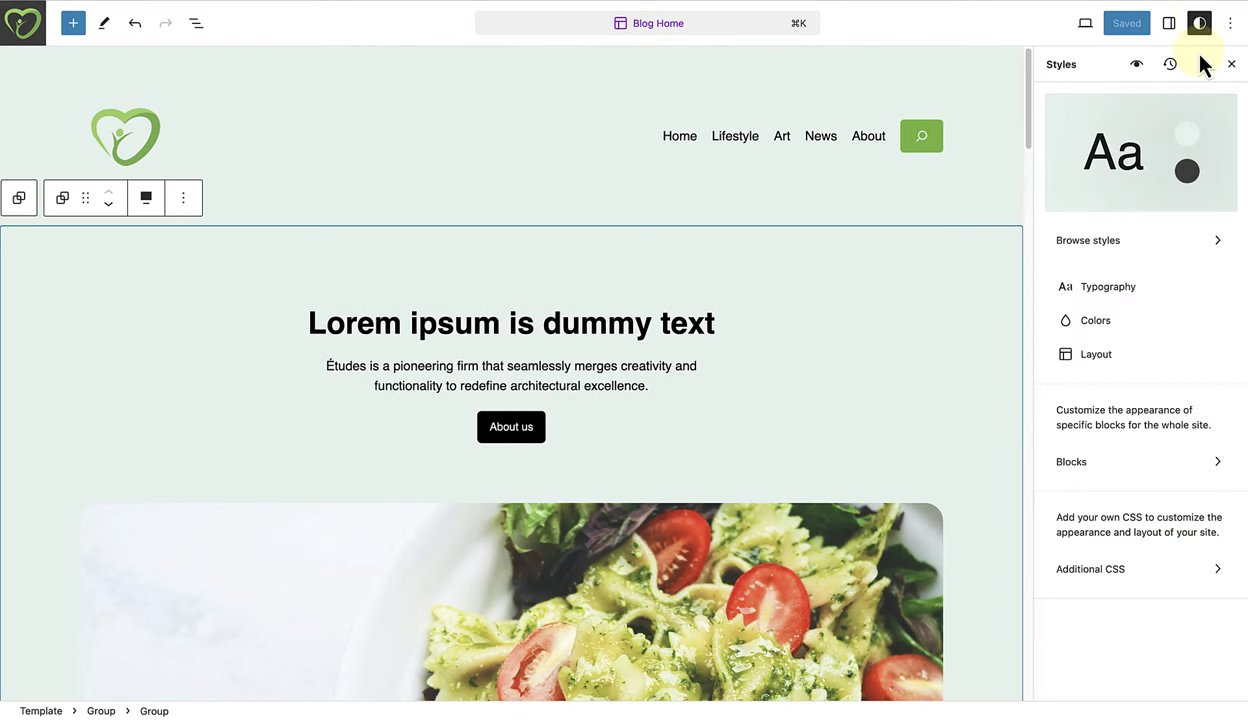
click(1170, 66)
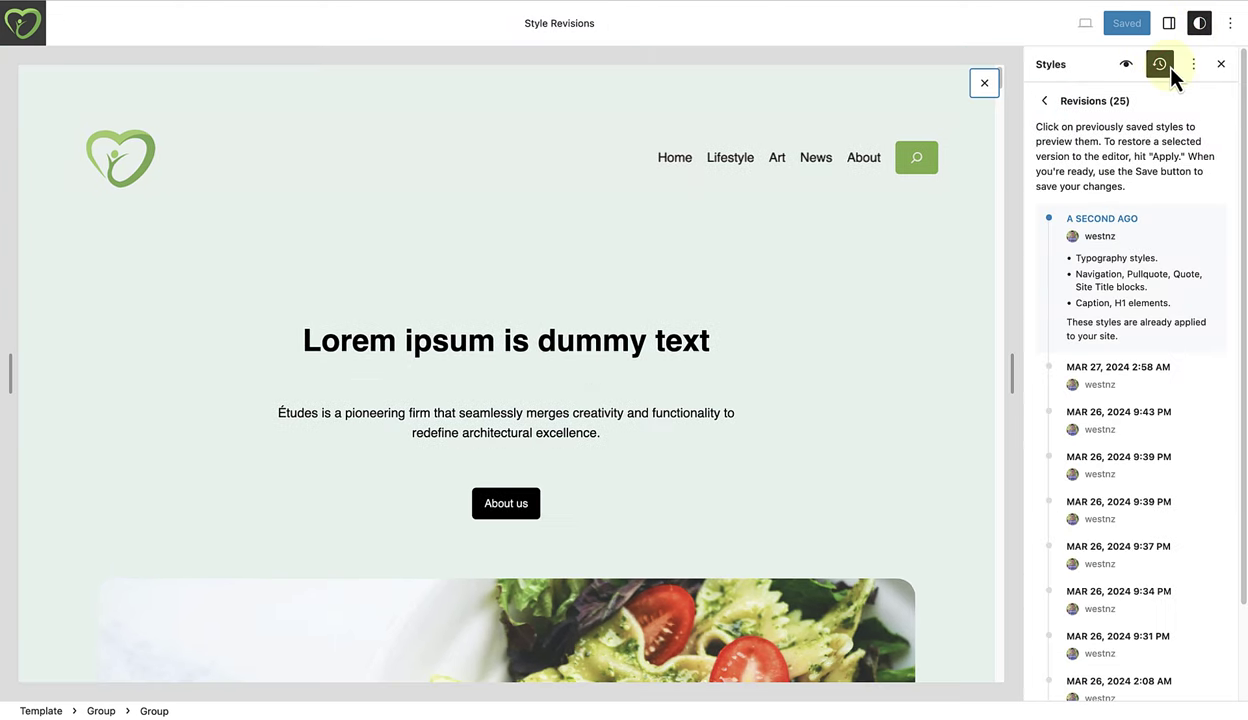
click(1129, 372)
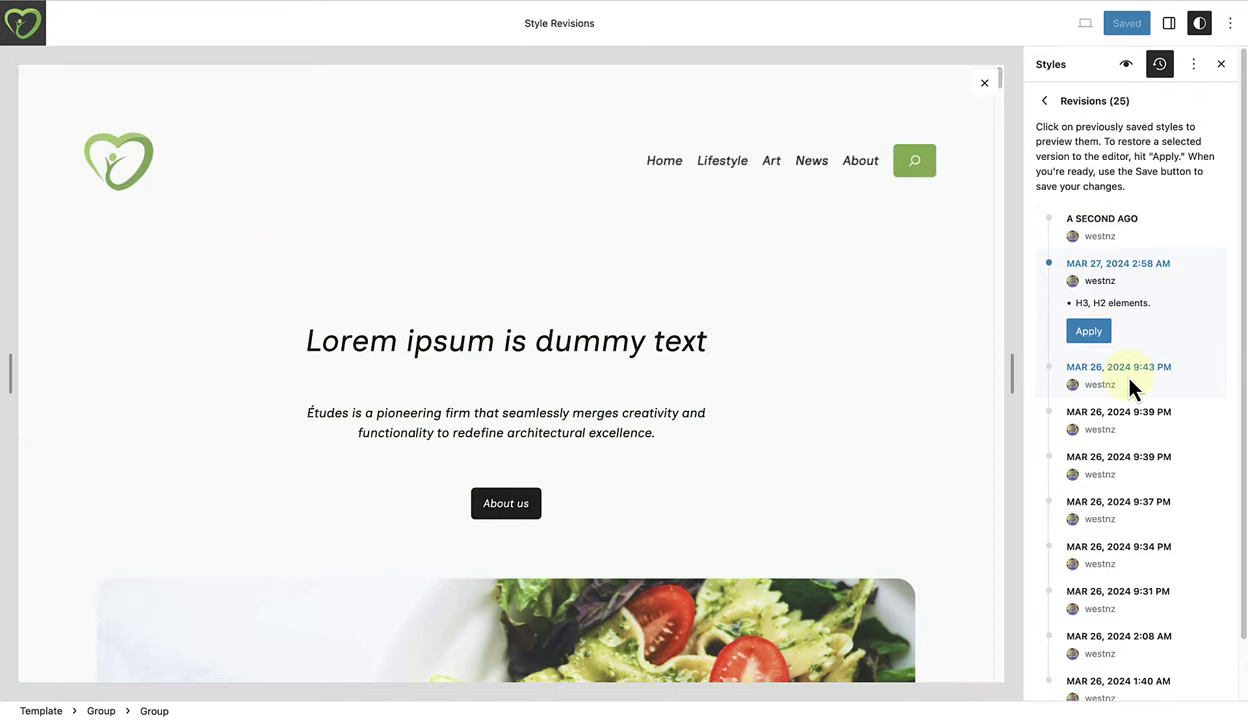
click(1088, 332)
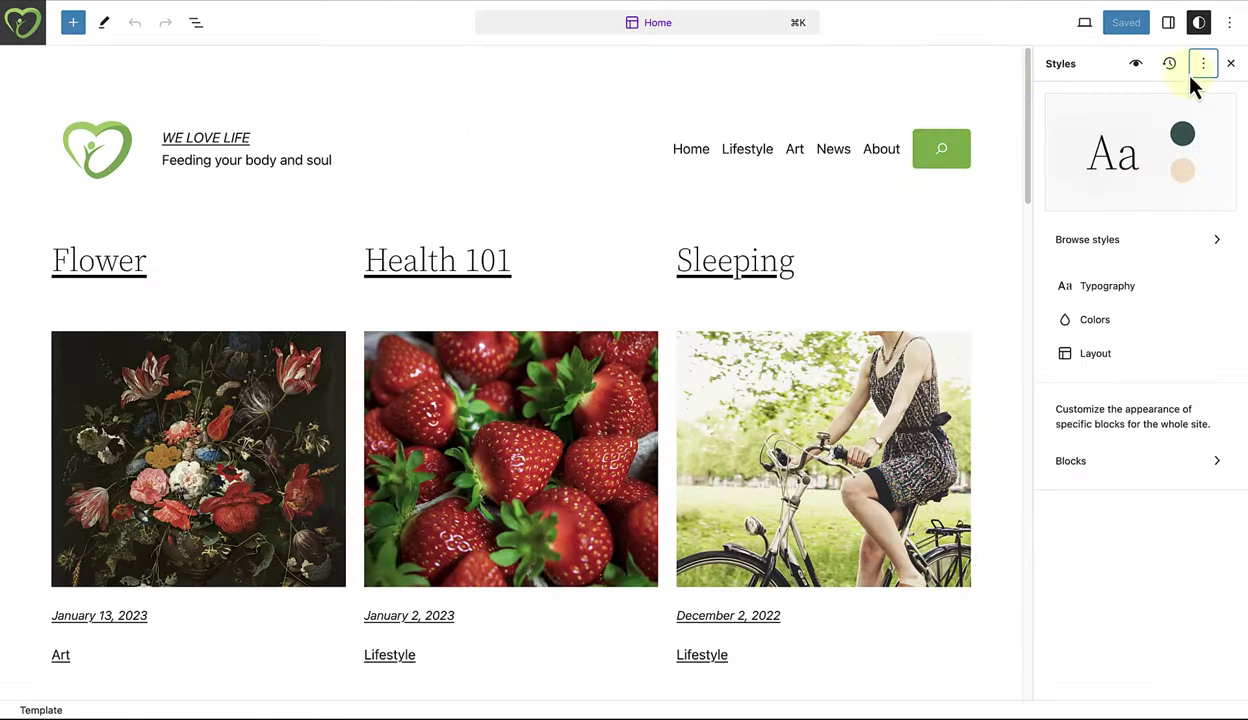
Open the Additional CSS editor from the Styles options menu.
click(1203, 66)
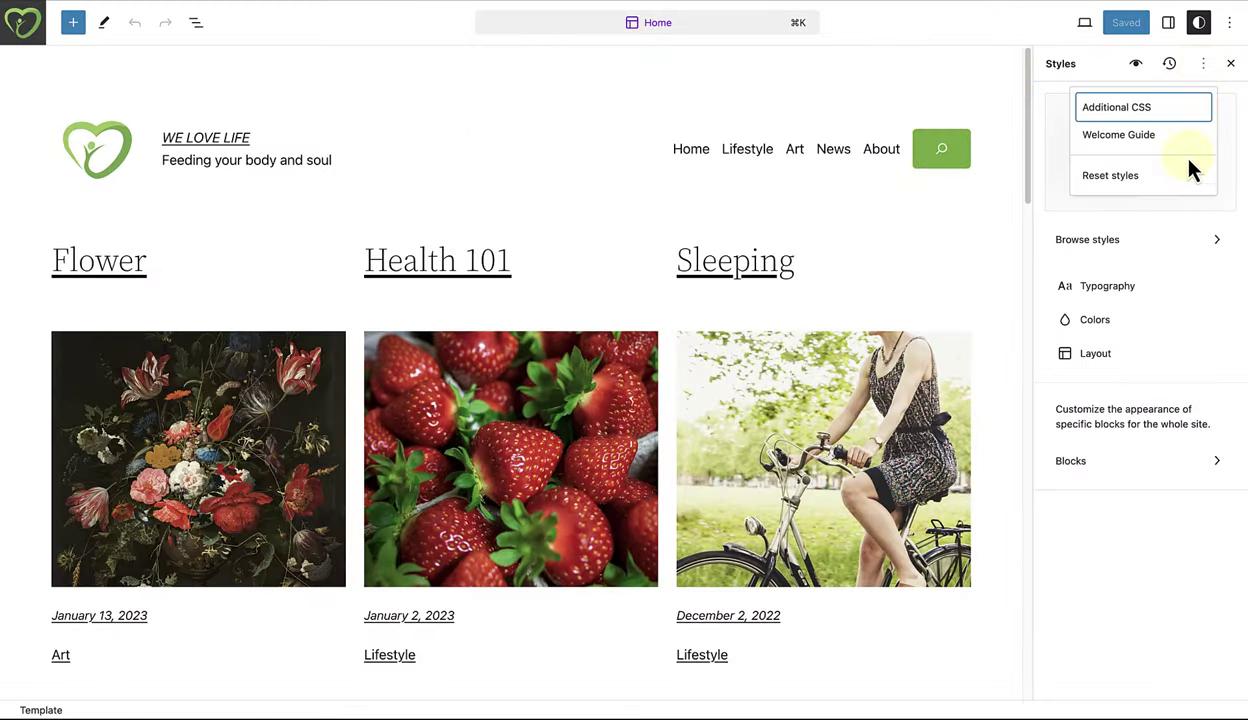
click(1176, 105)
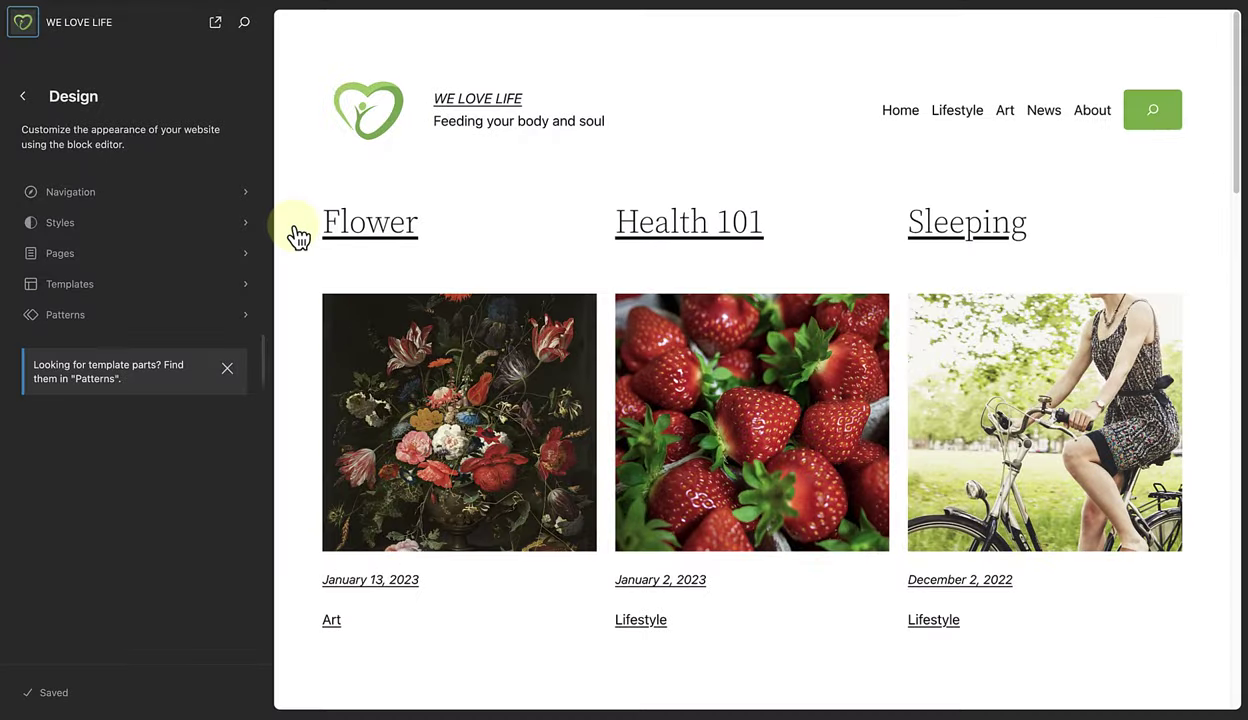
From the Pages list, start a new page draft titled 'New page'.
click(125, 258)
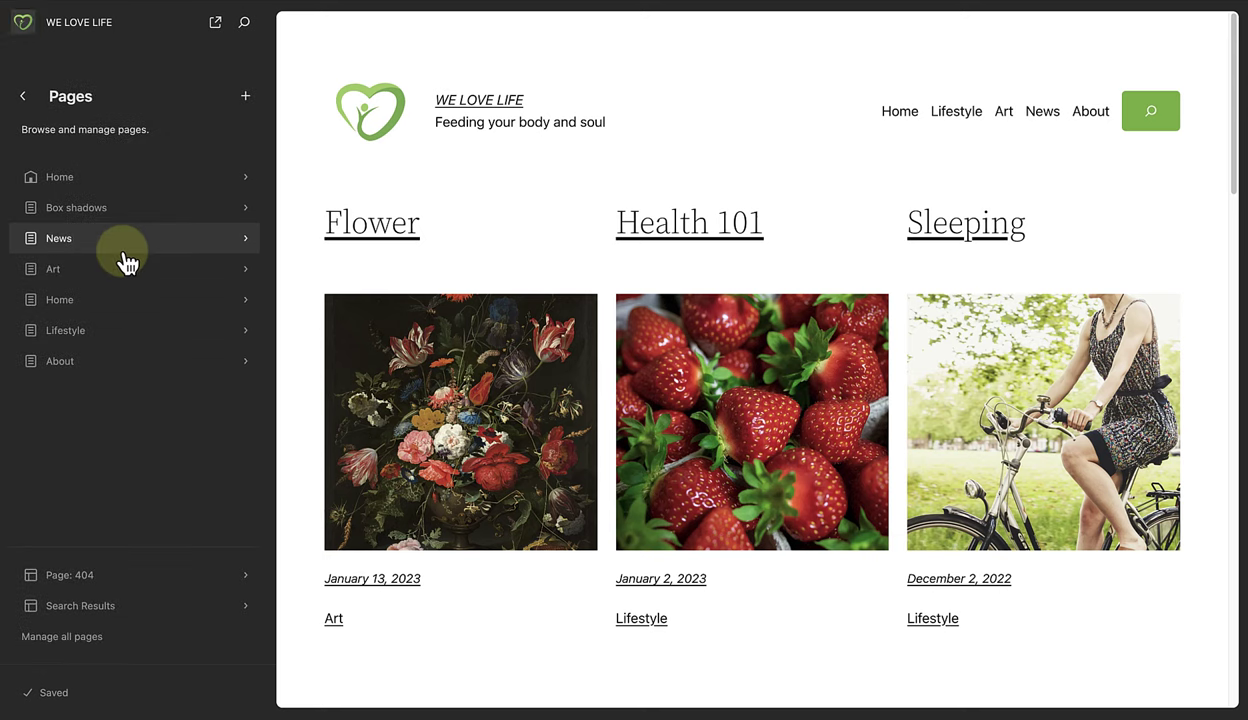
click(245, 97)
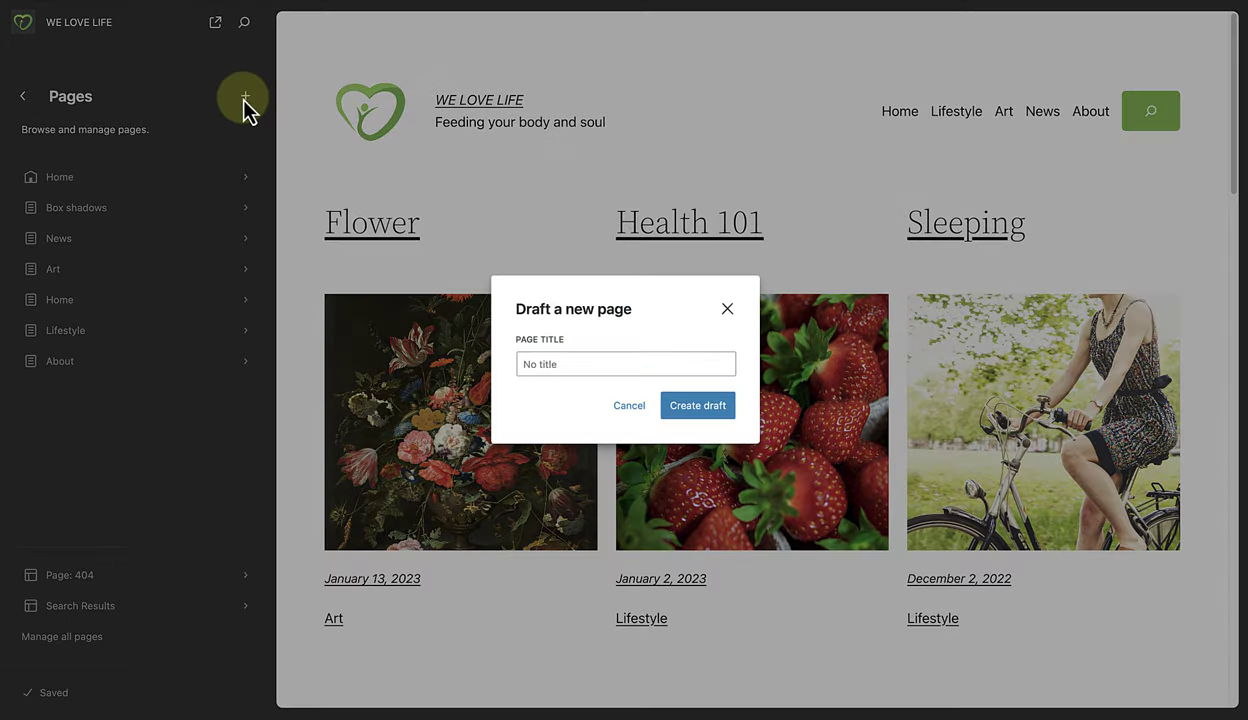
click(527, 364)
text(New page)
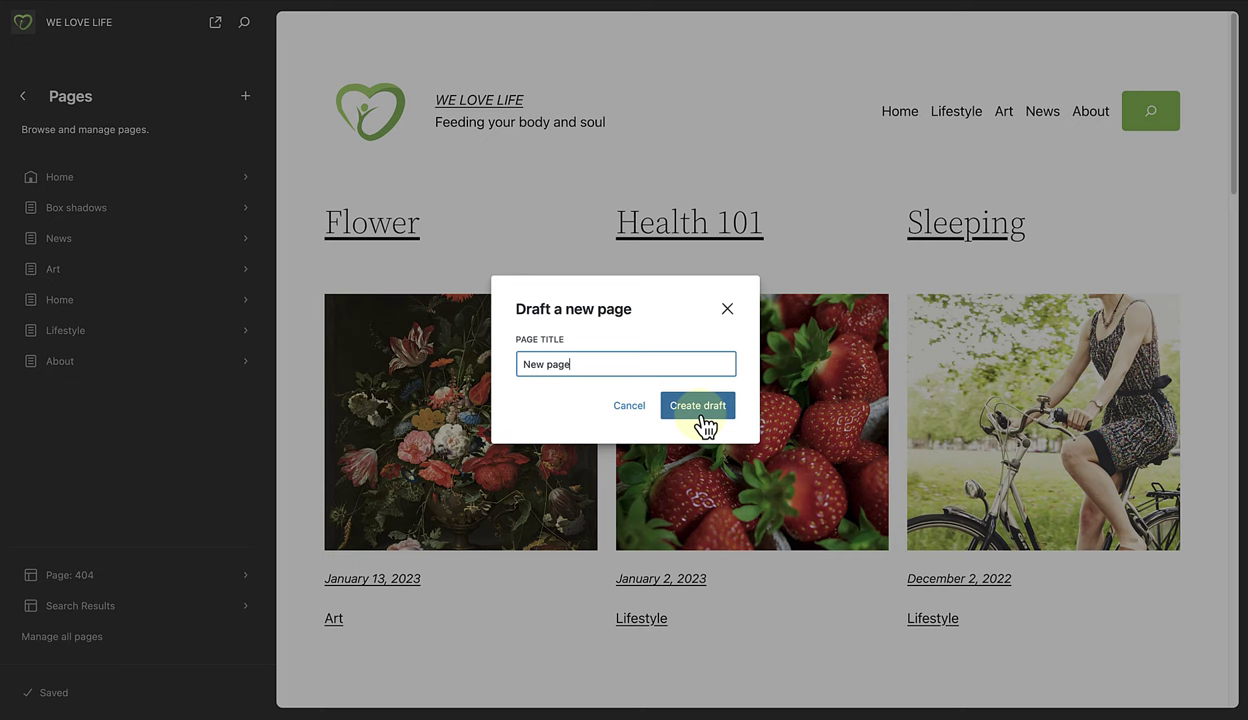
Discard the 'New page' draft and open the About page for editing.
click(727, 308)
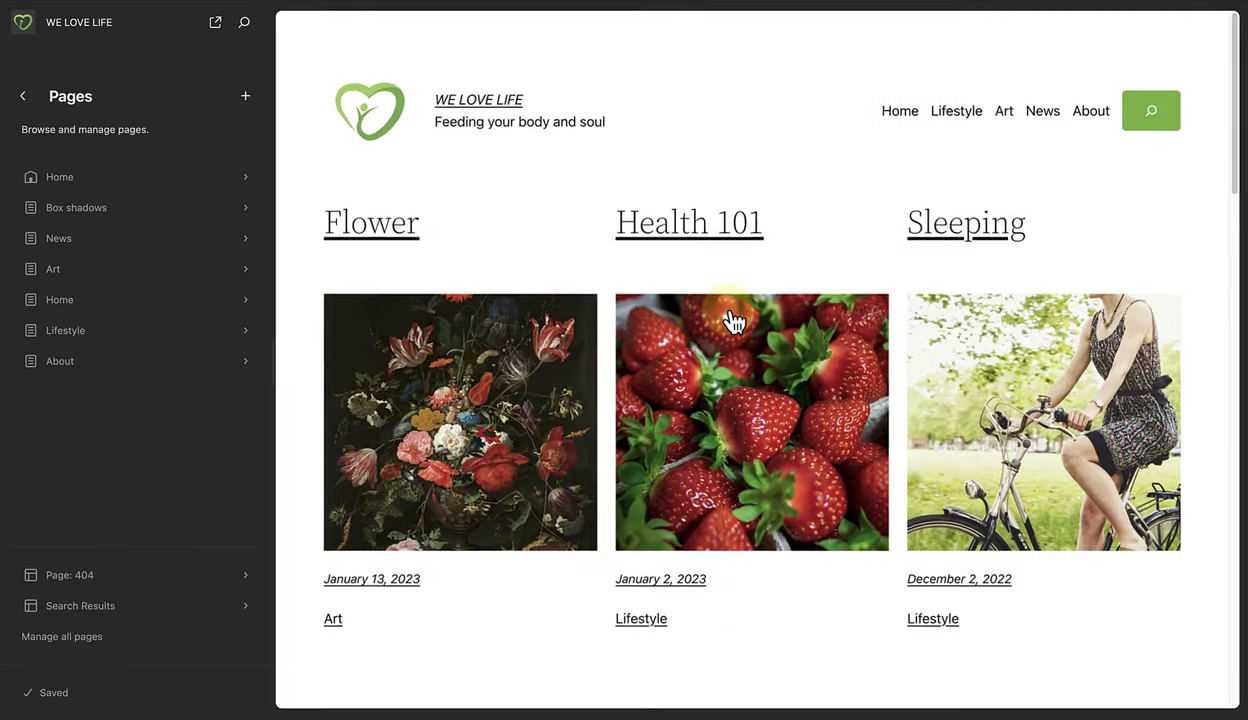
click(127, 361)
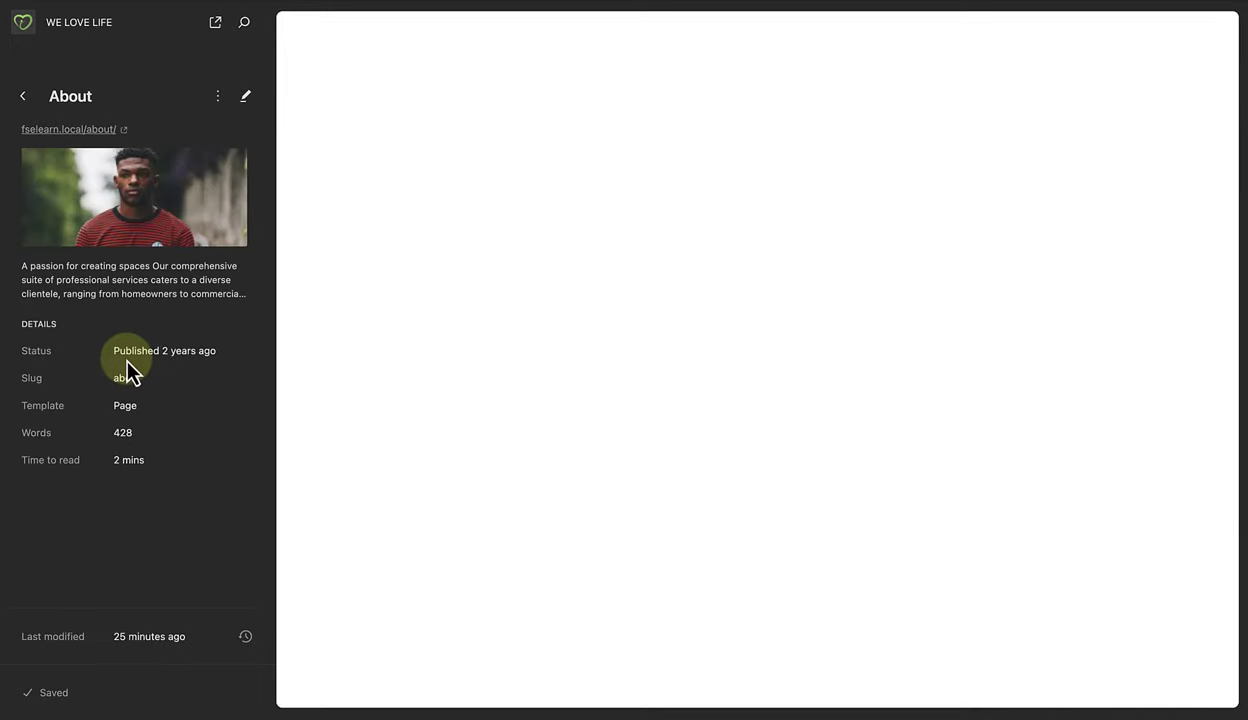
click(296, 335)
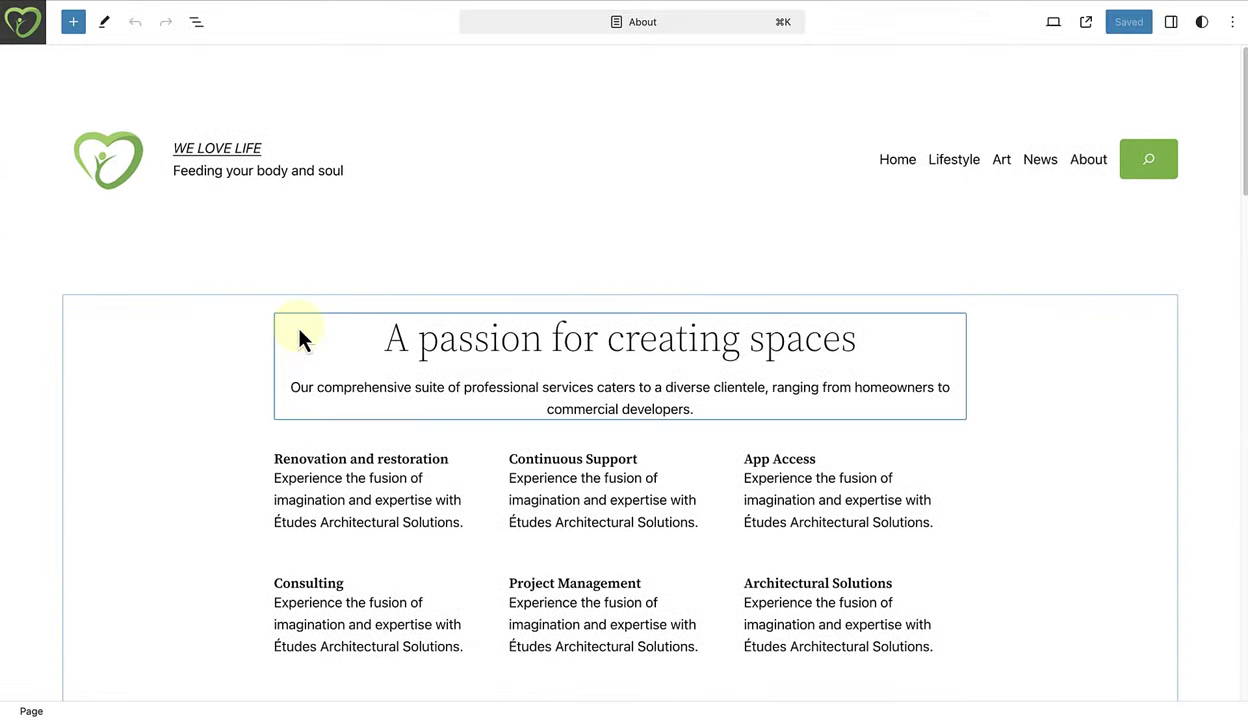
Expand the Content block in List View, then switch to editing the Page template.
click(196, 22)
click(109, 110)
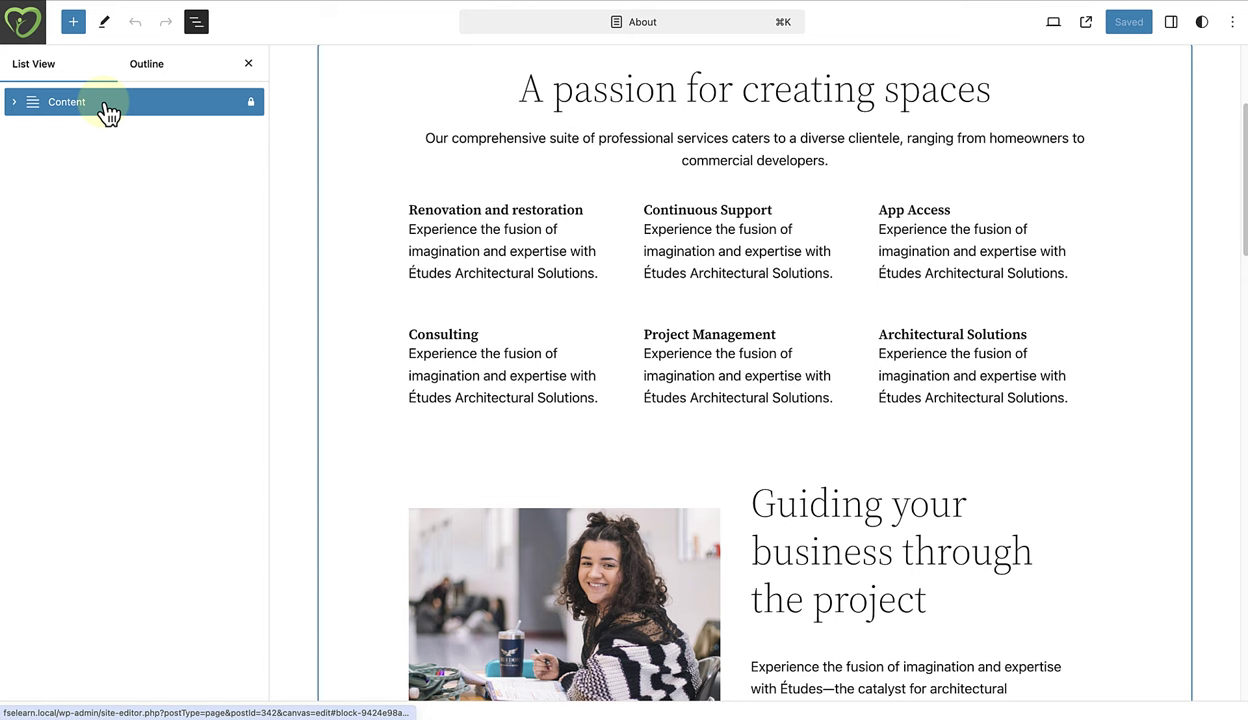
click(15, 102)
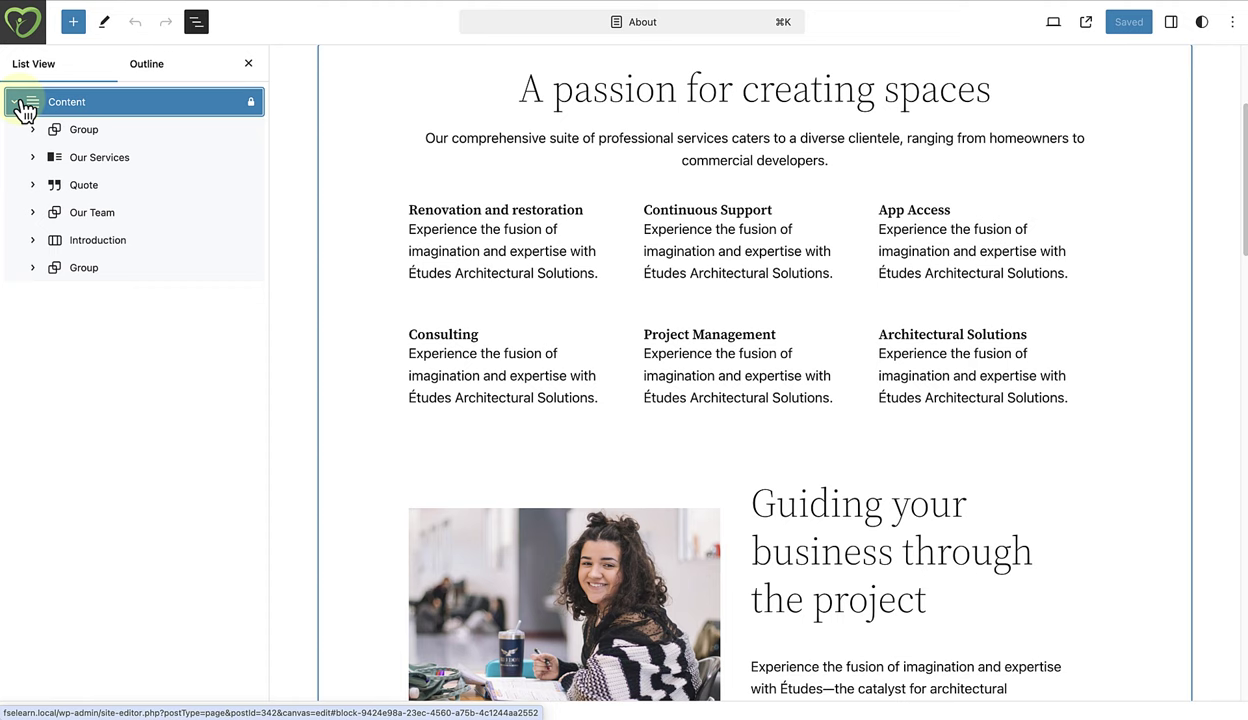
scroll(279, 140, up, 3)
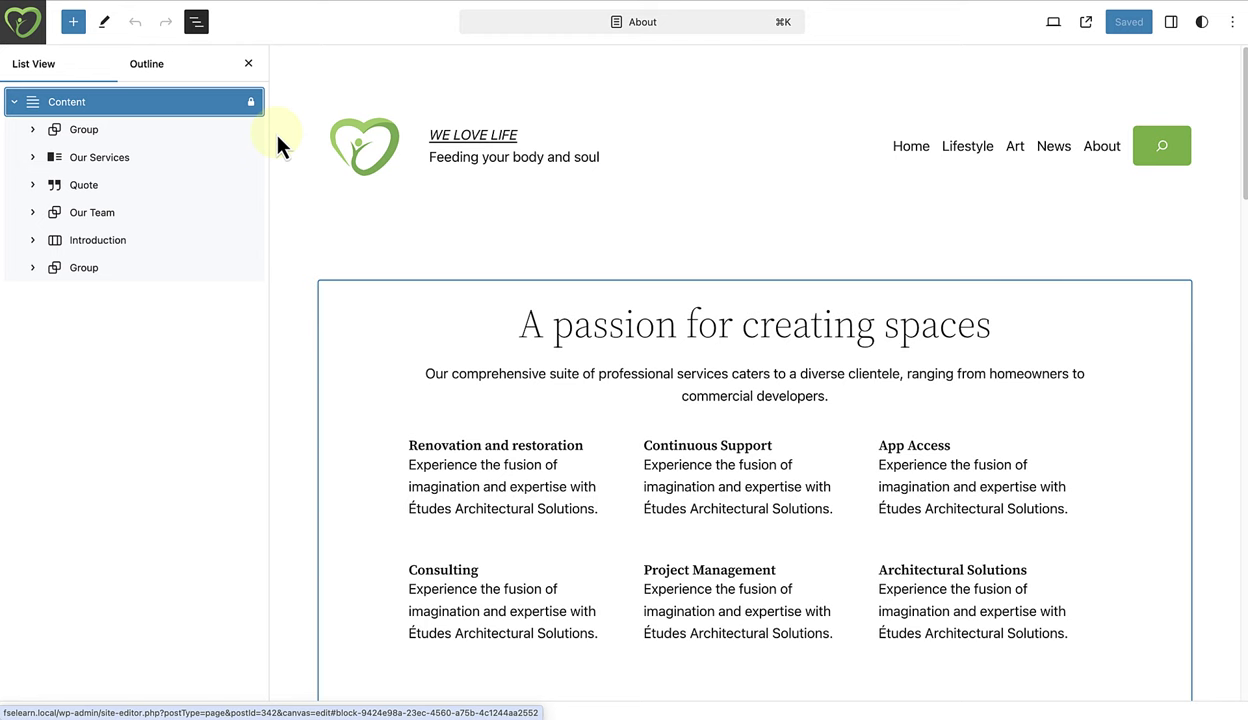
click(283, 150)
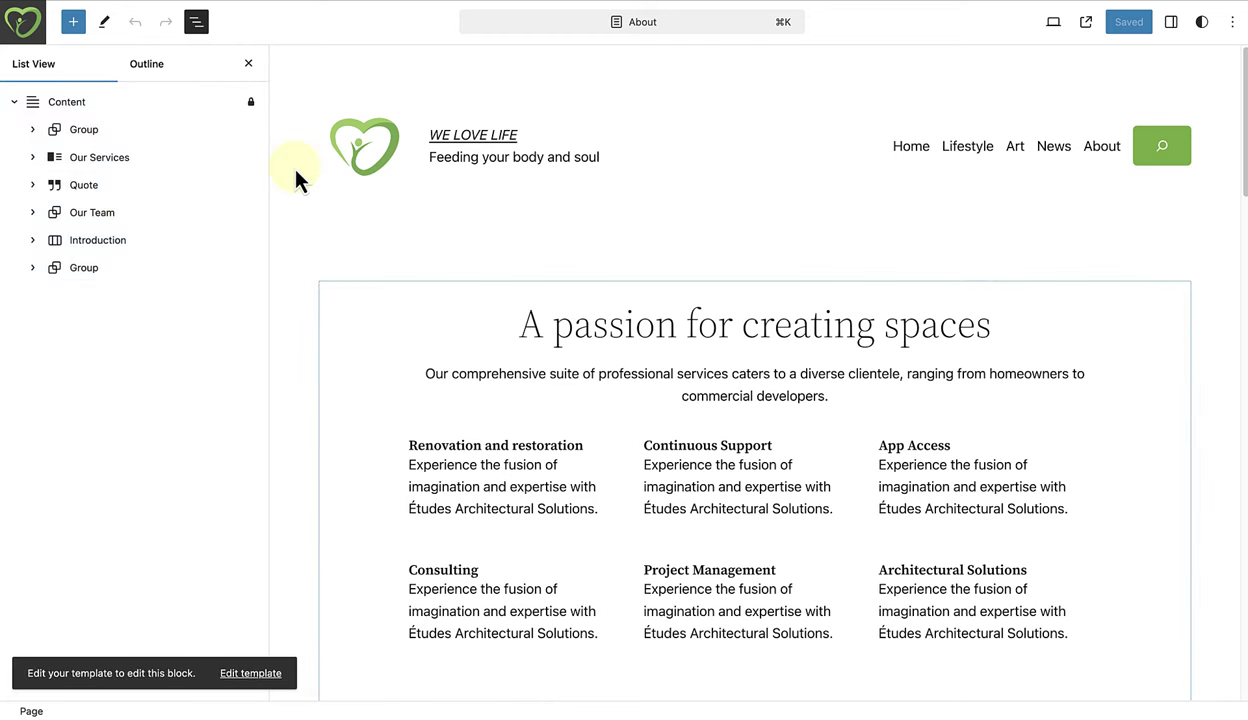
click(254, 685)
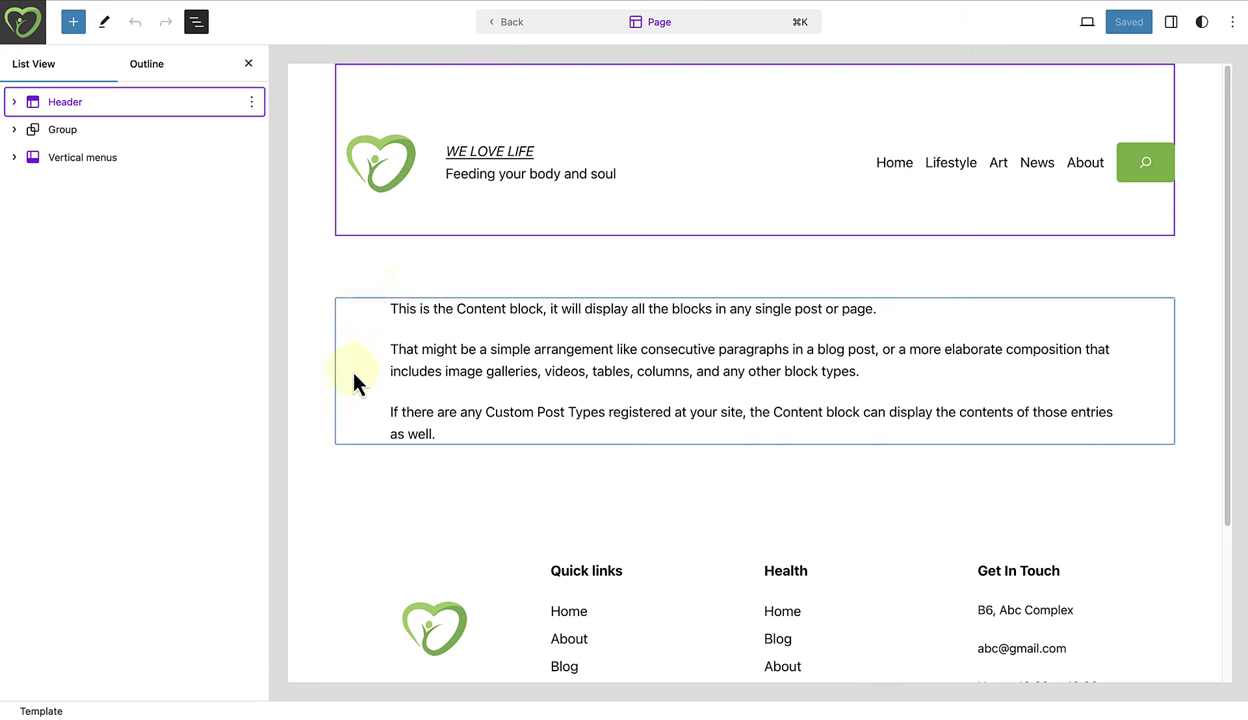
Select the Page template's Header, Site Tagline and Content blocks to inspect them.
click(383, 215)
click(480, 175)
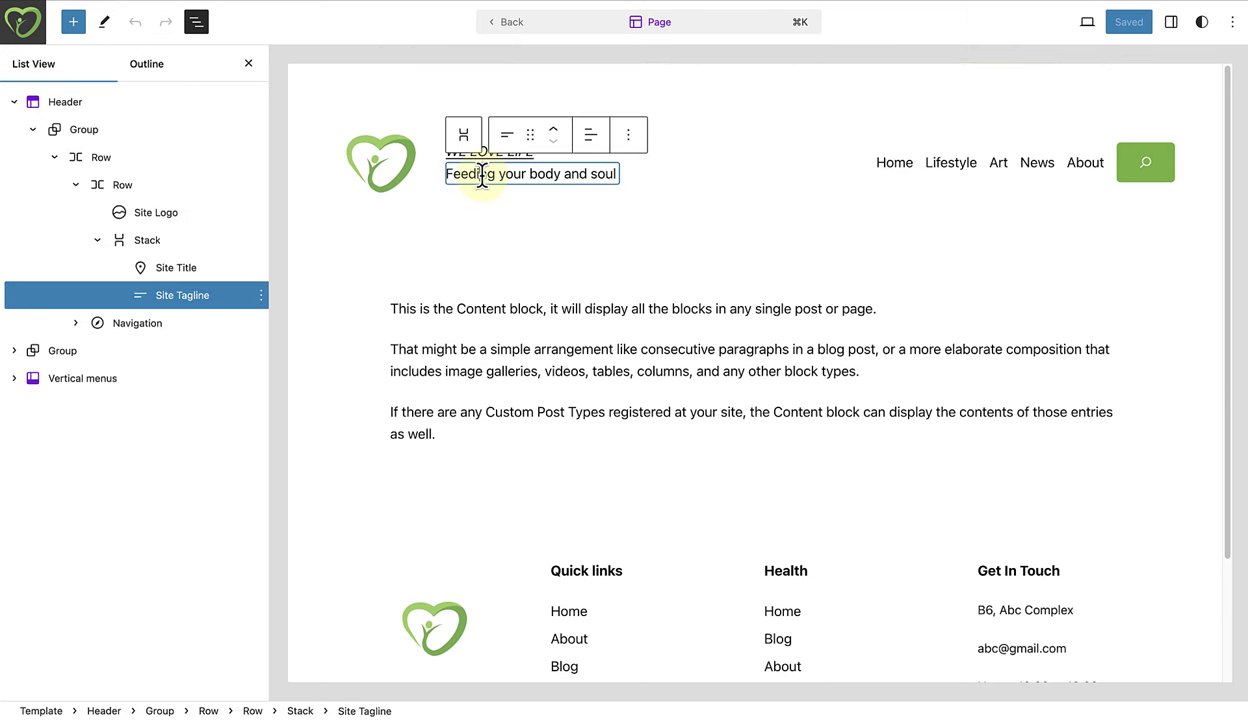
click(510, 378)
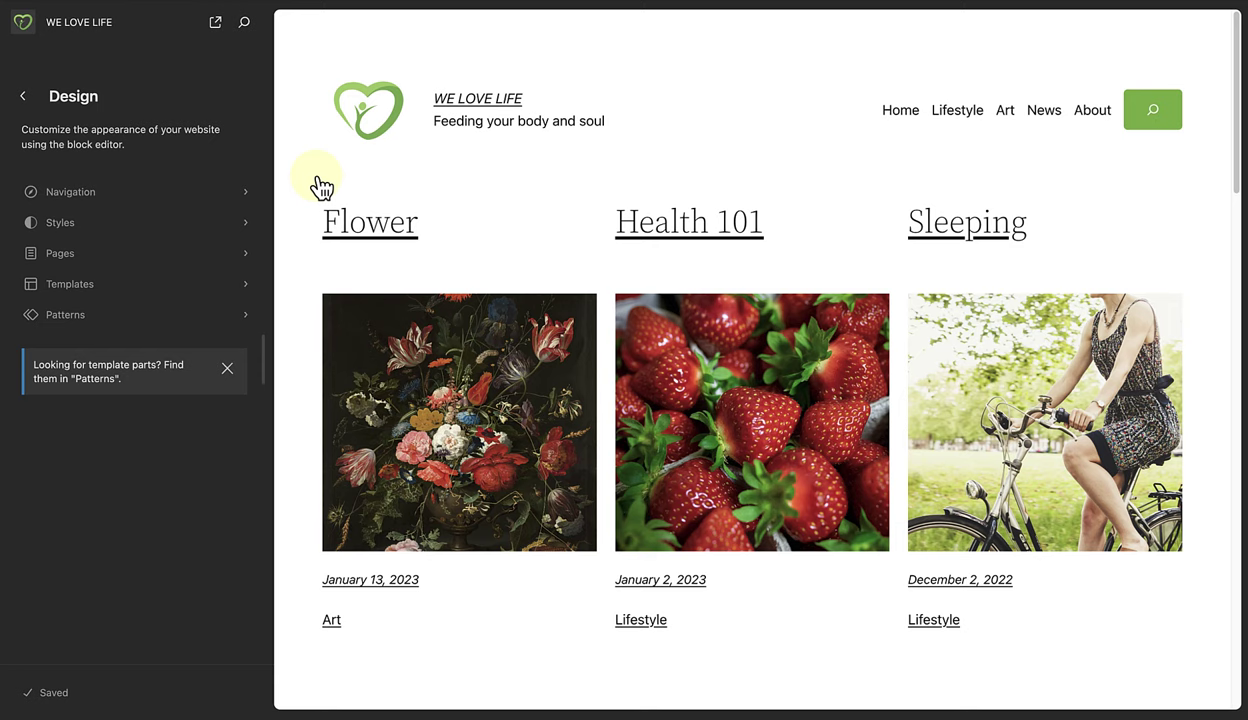
click(114, 287)
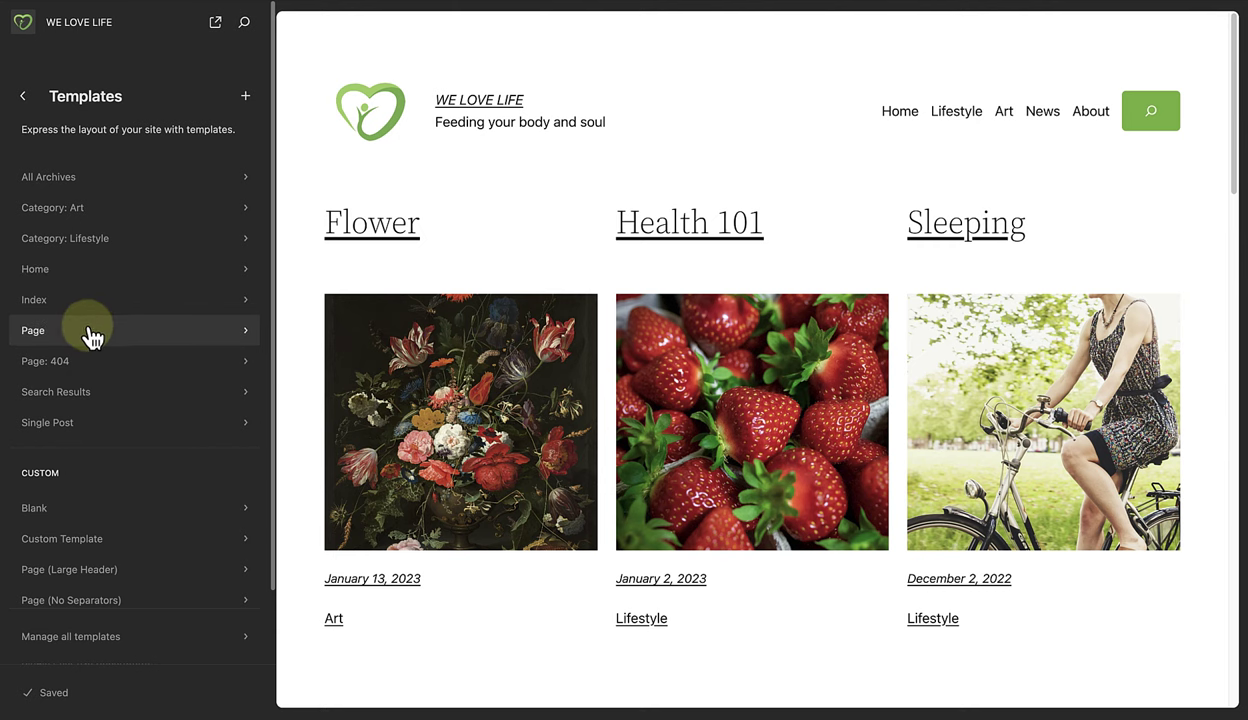
click(94, 302)
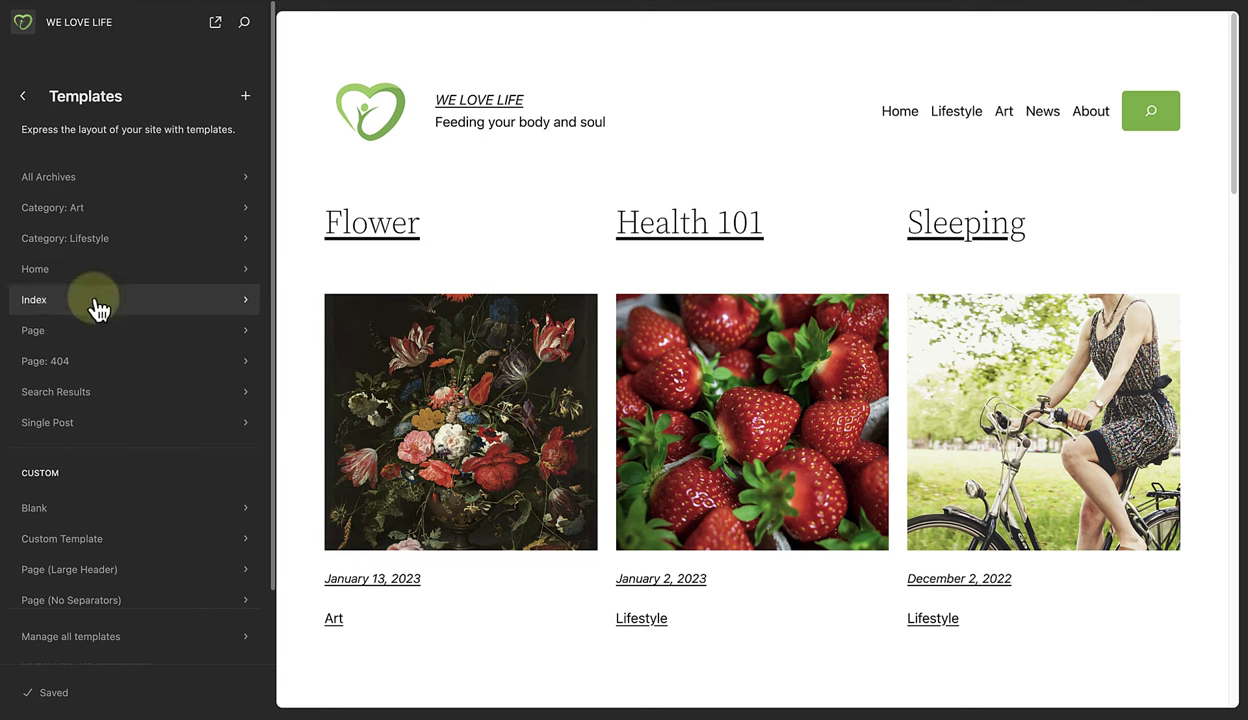
click(85, 426)
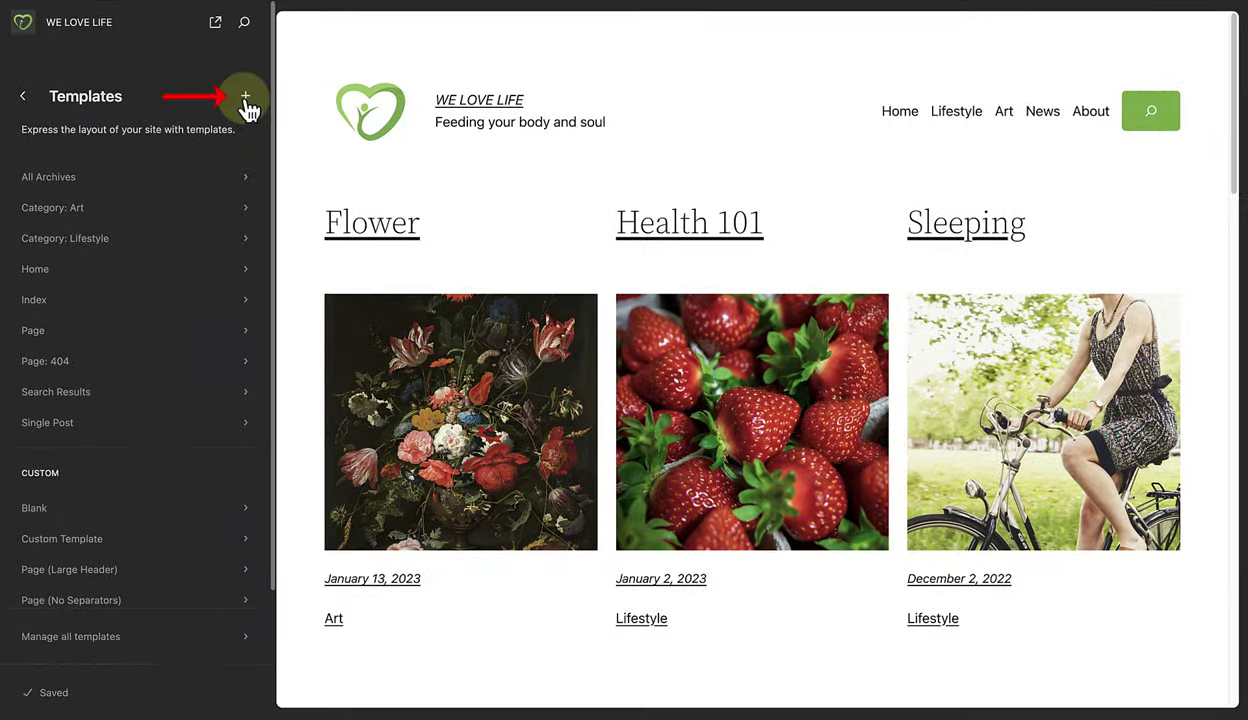
click(245, 100)
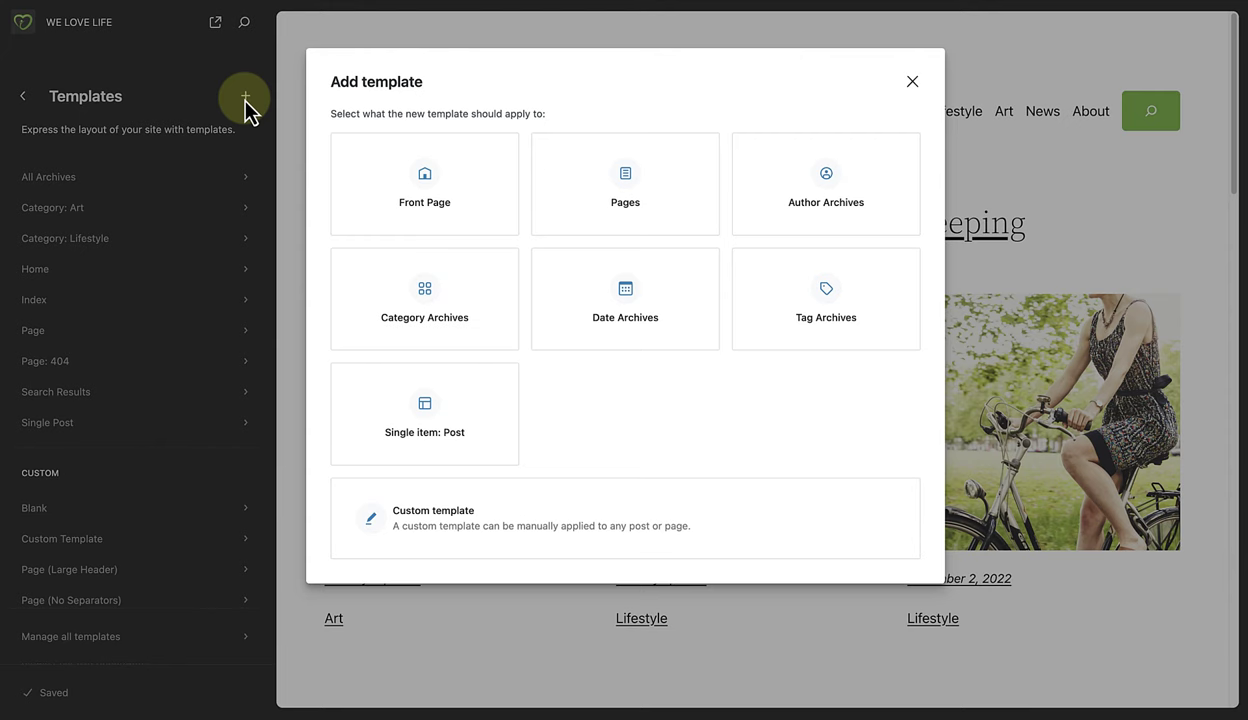
click(913, 83)
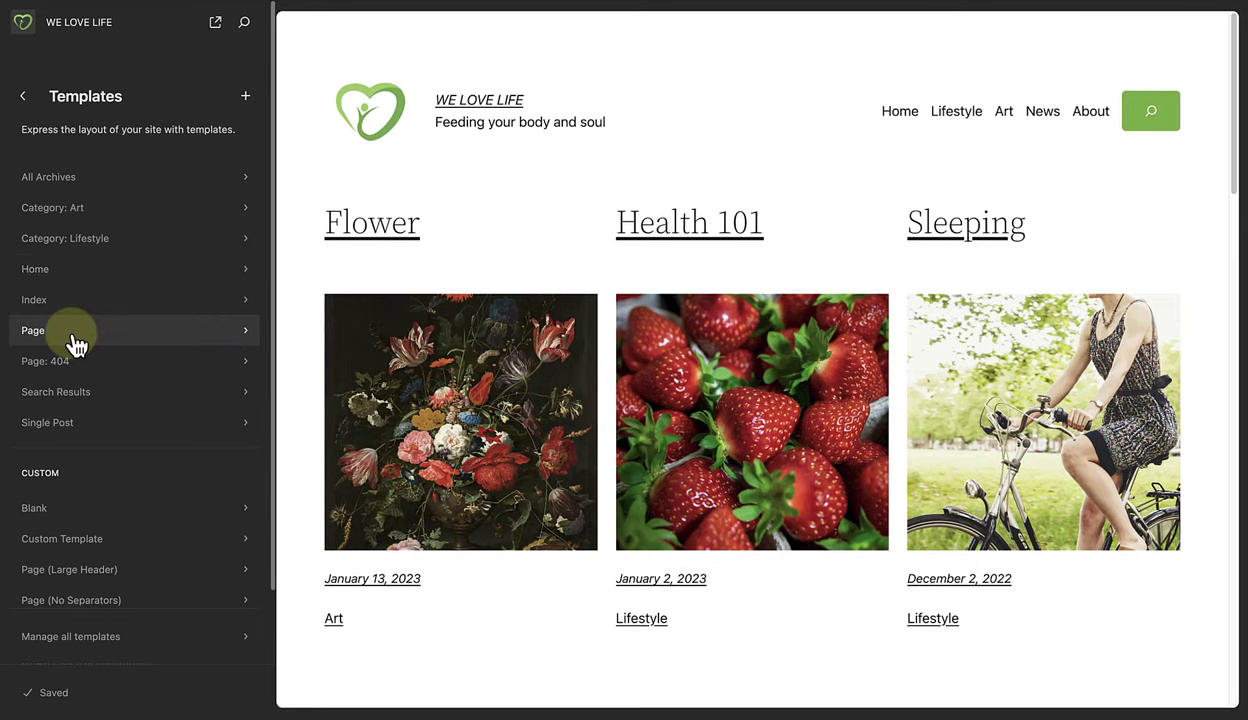
Open the Page template and select its Vertical menus, Content and Header blocks in List View.
click(76, 343)
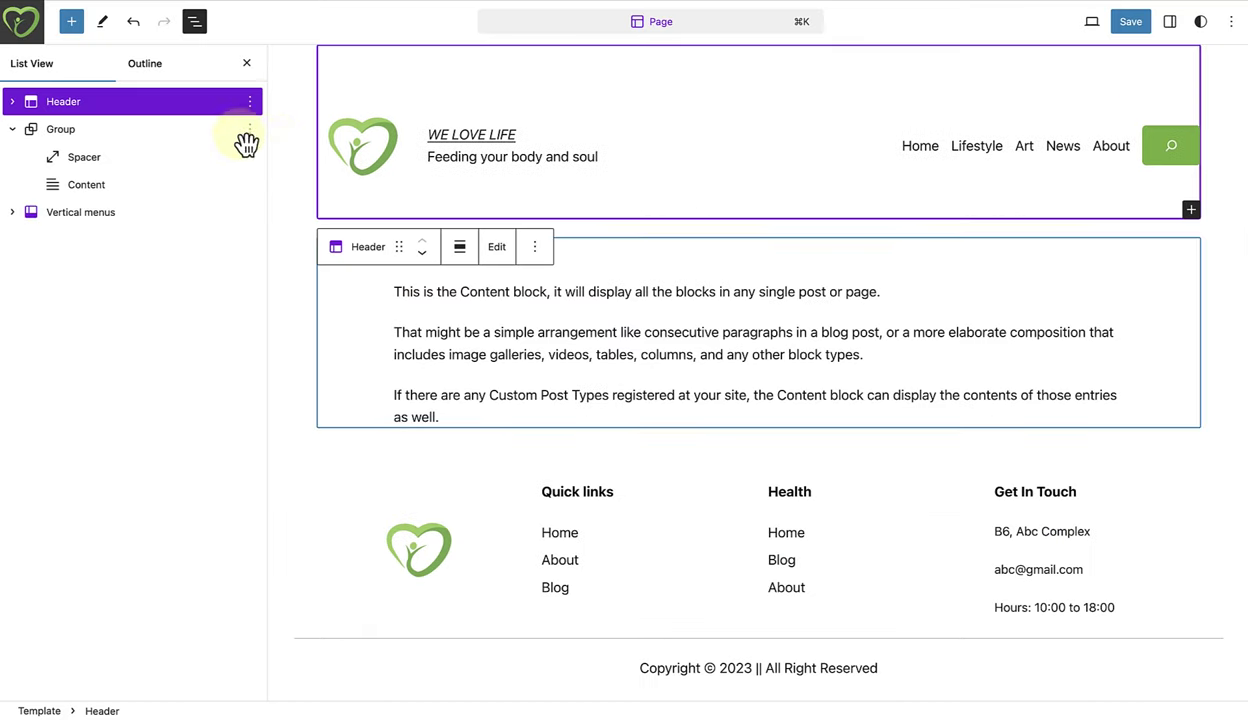
click(141, 220)
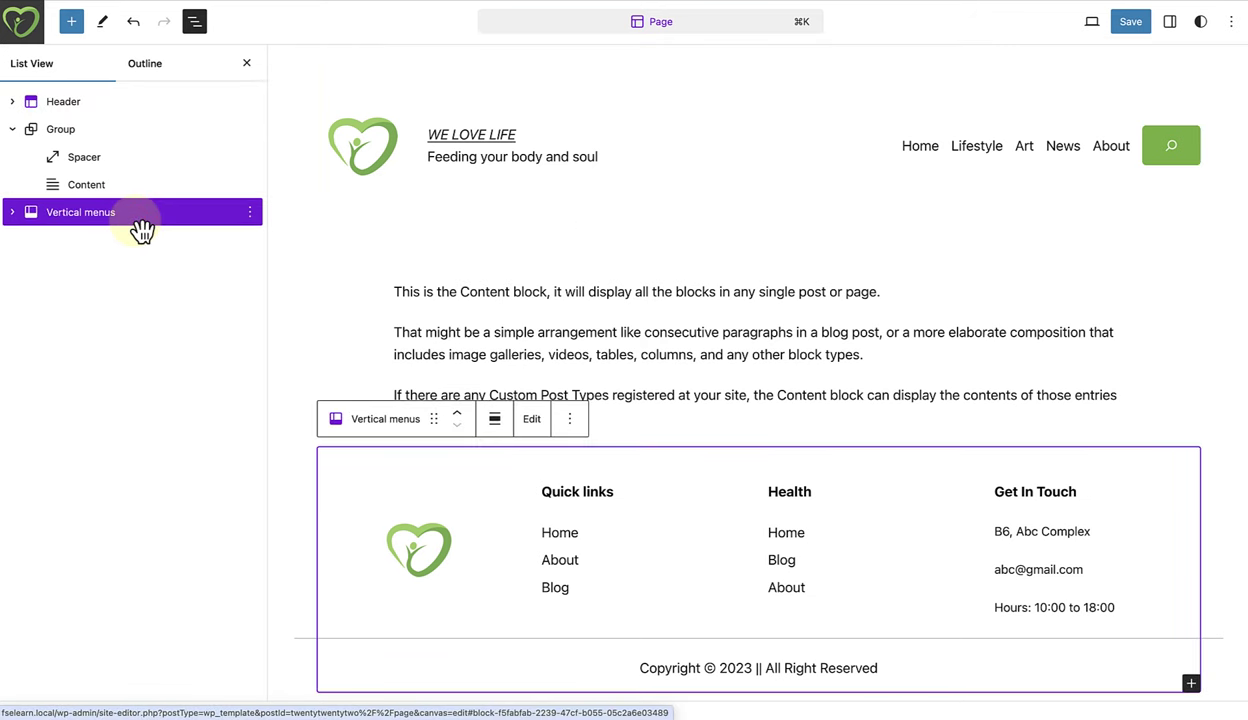
click(146, 192)
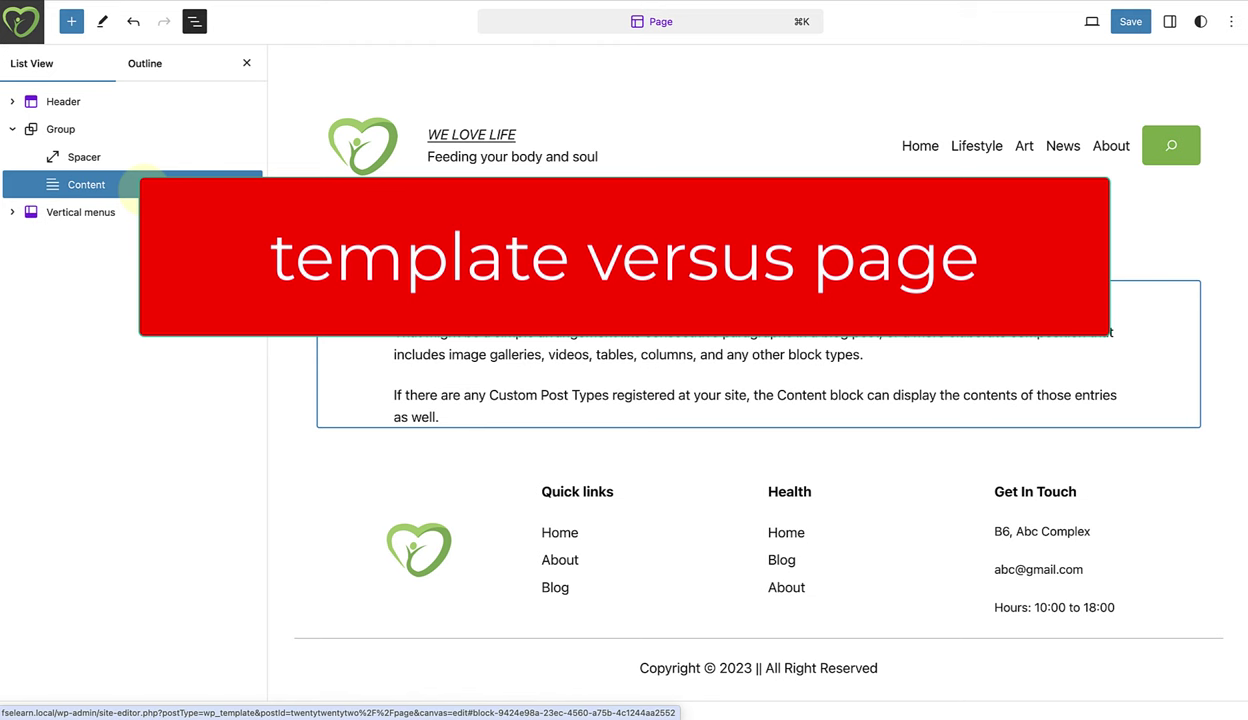
click(179, 113)
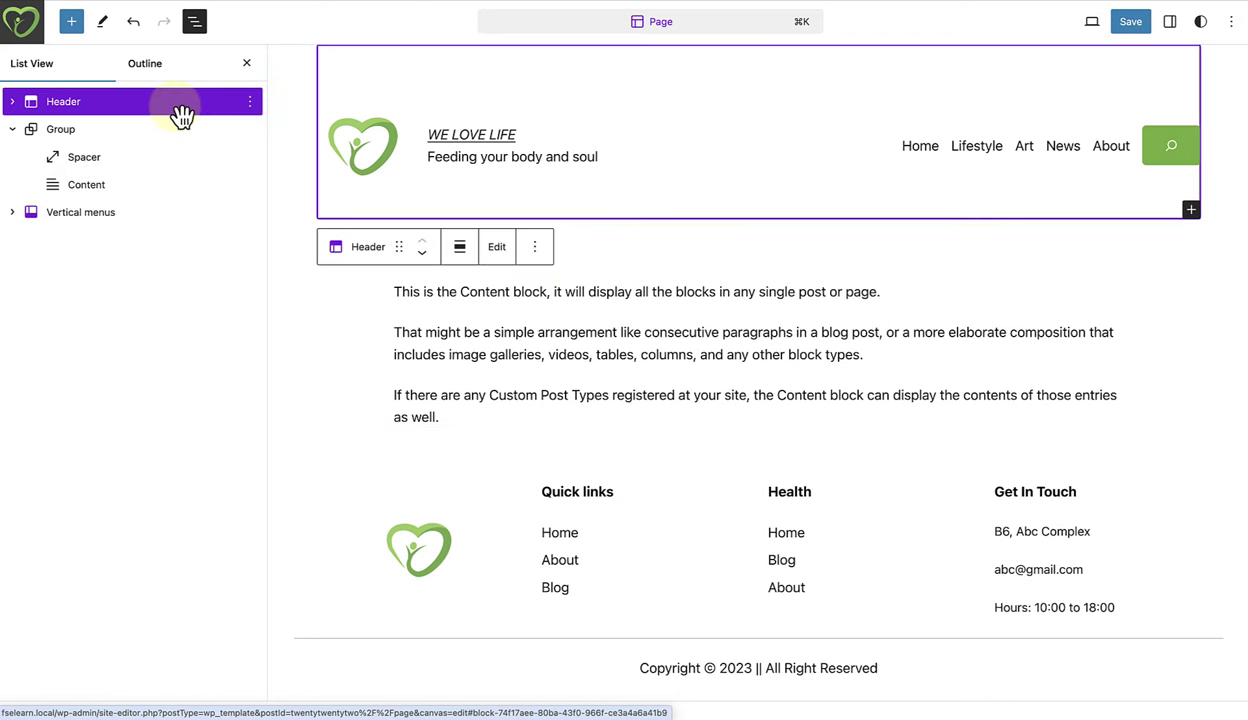
Browse replacement headers for the Header block, then edit the Header template part separately.
click(250, 101)
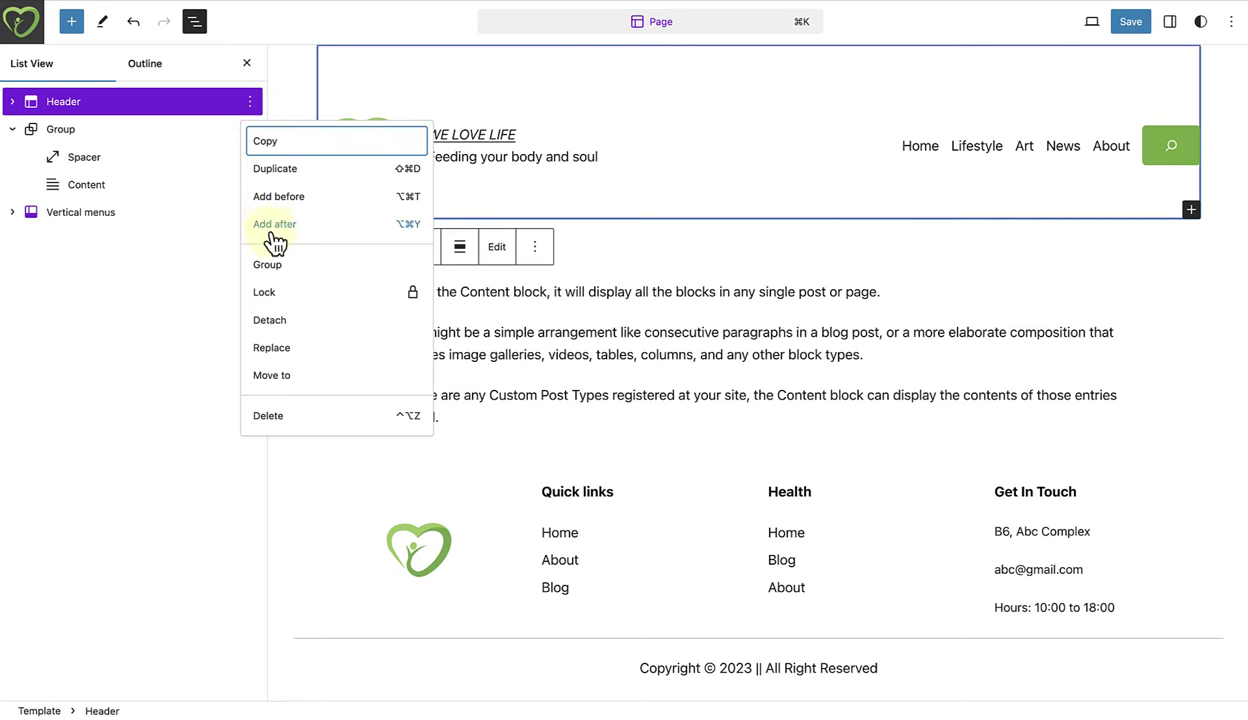
click(290, 349)
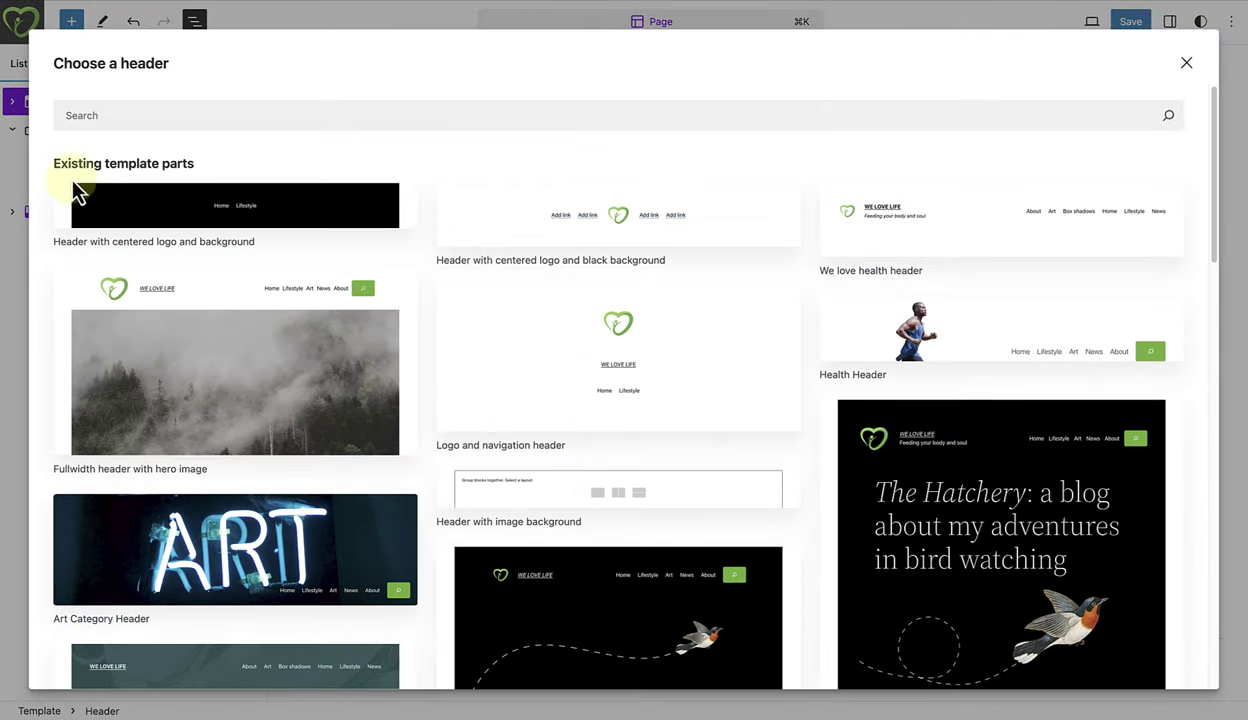
scroll(223, 190, down, 5)
scroll(240, 230, down, 10)
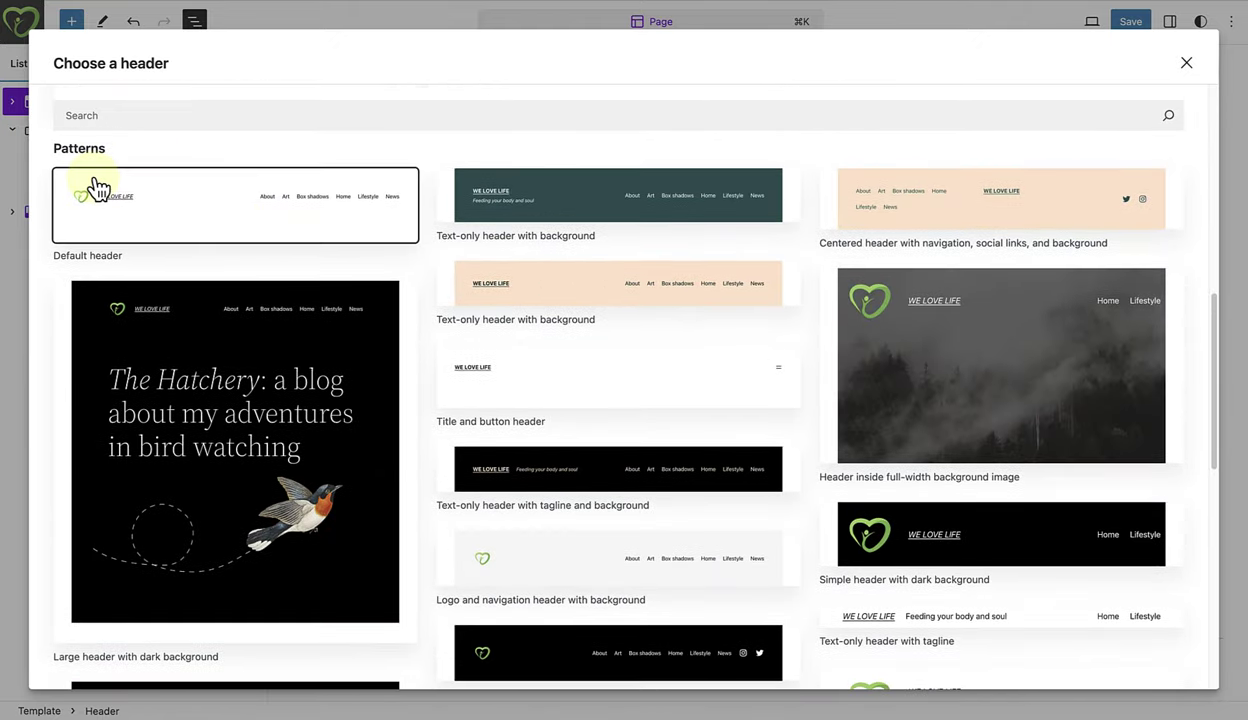
scroll(60, 192, up, 1)
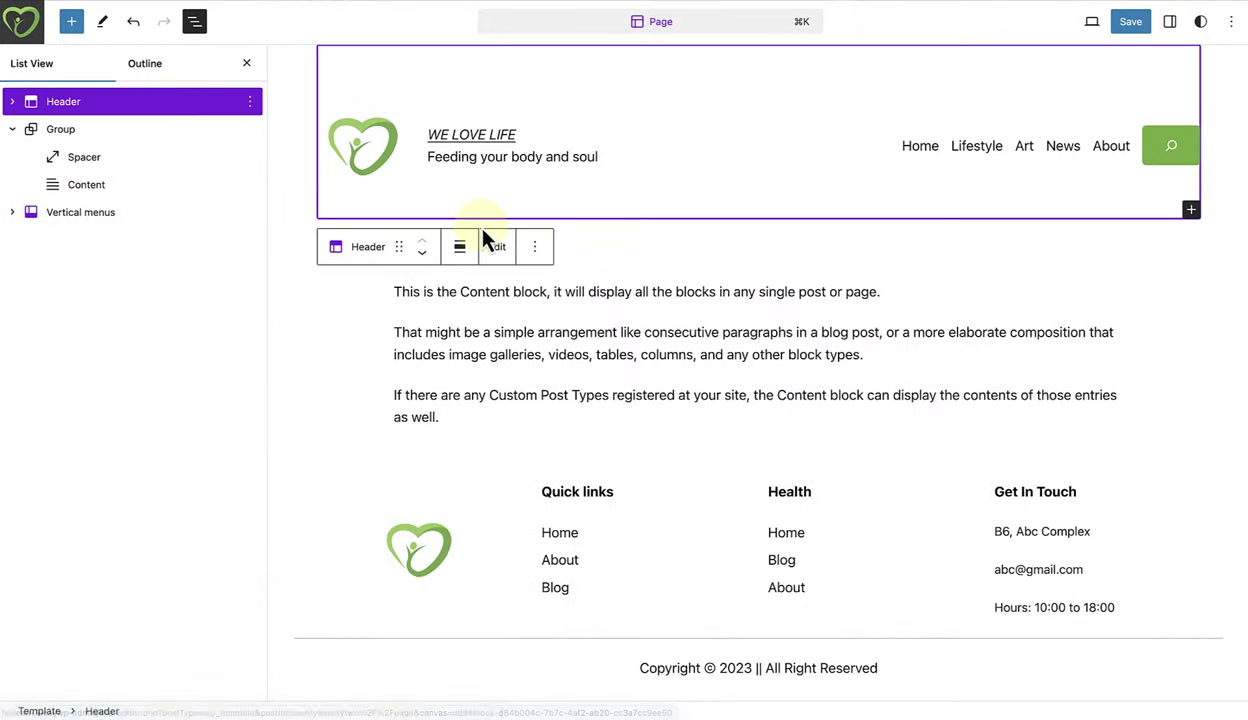
click(500, 252)
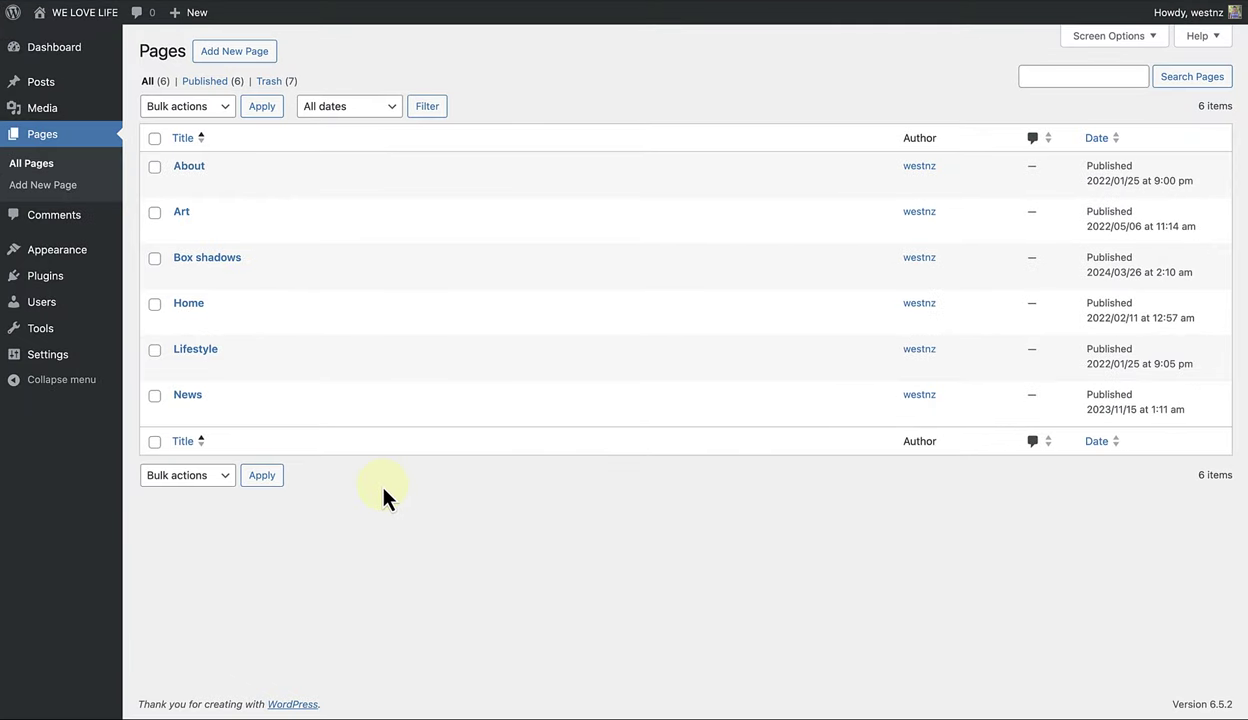
Open the About page in the block editor from the admin Pages list.
click(189, 168)
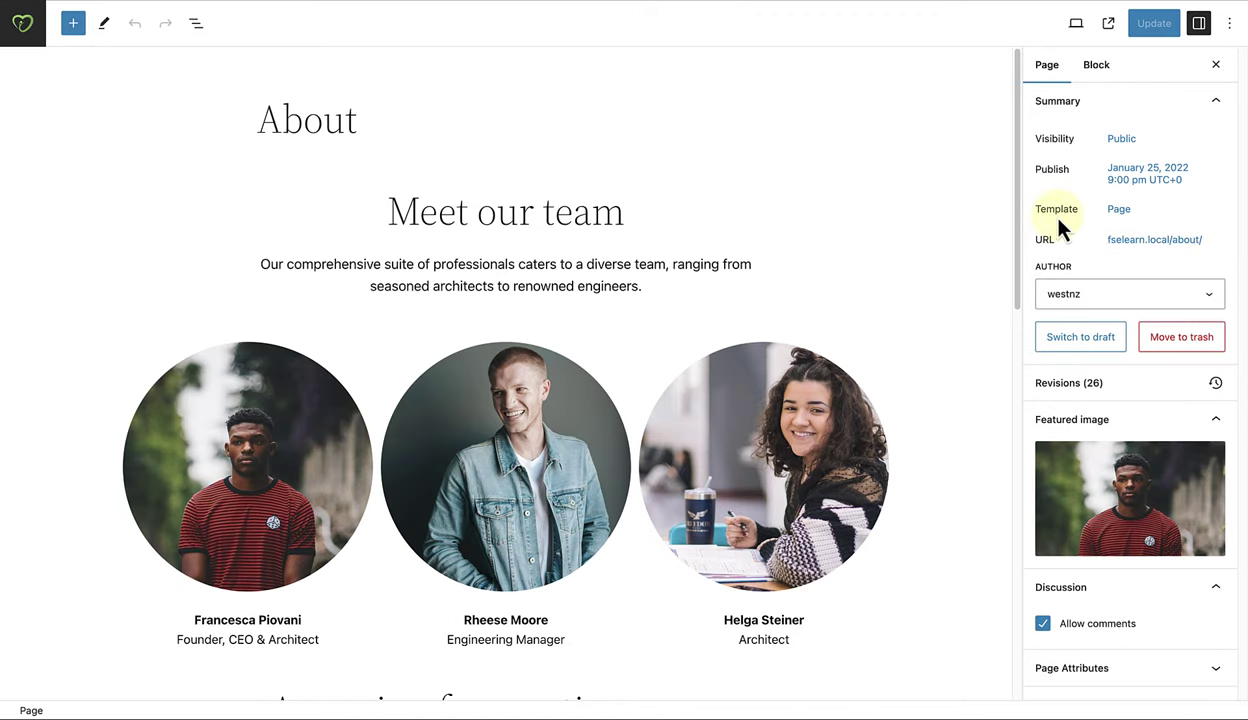
View the templates that could be swapped in for the About page's Page template.
click(1122, 212)
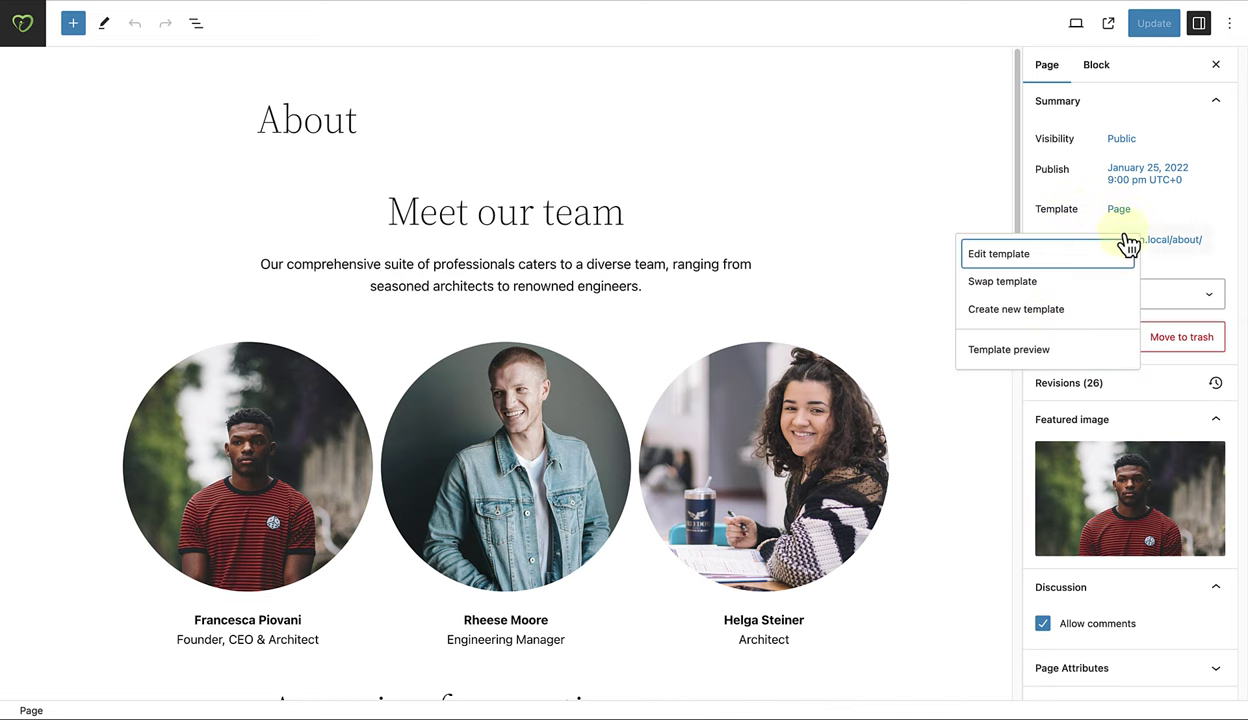
click(999, 285)
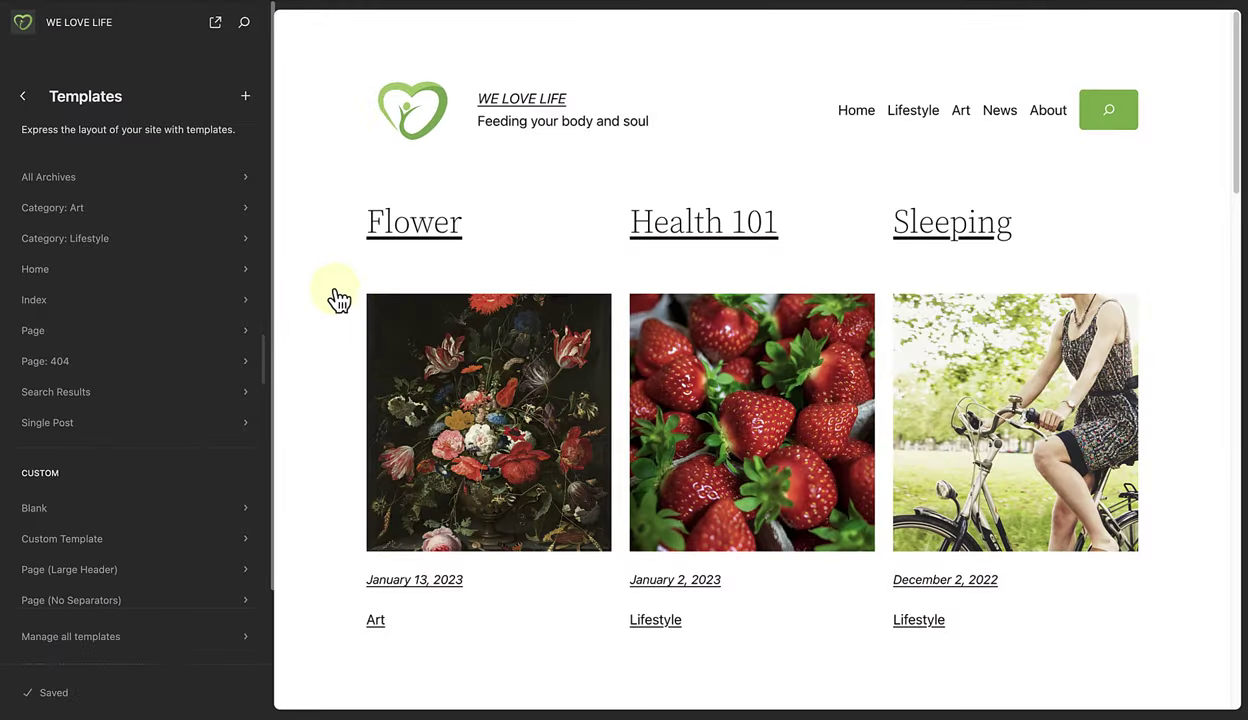
Switch the all-templates list to a Grid layout of preview cards.
click(110, 650)
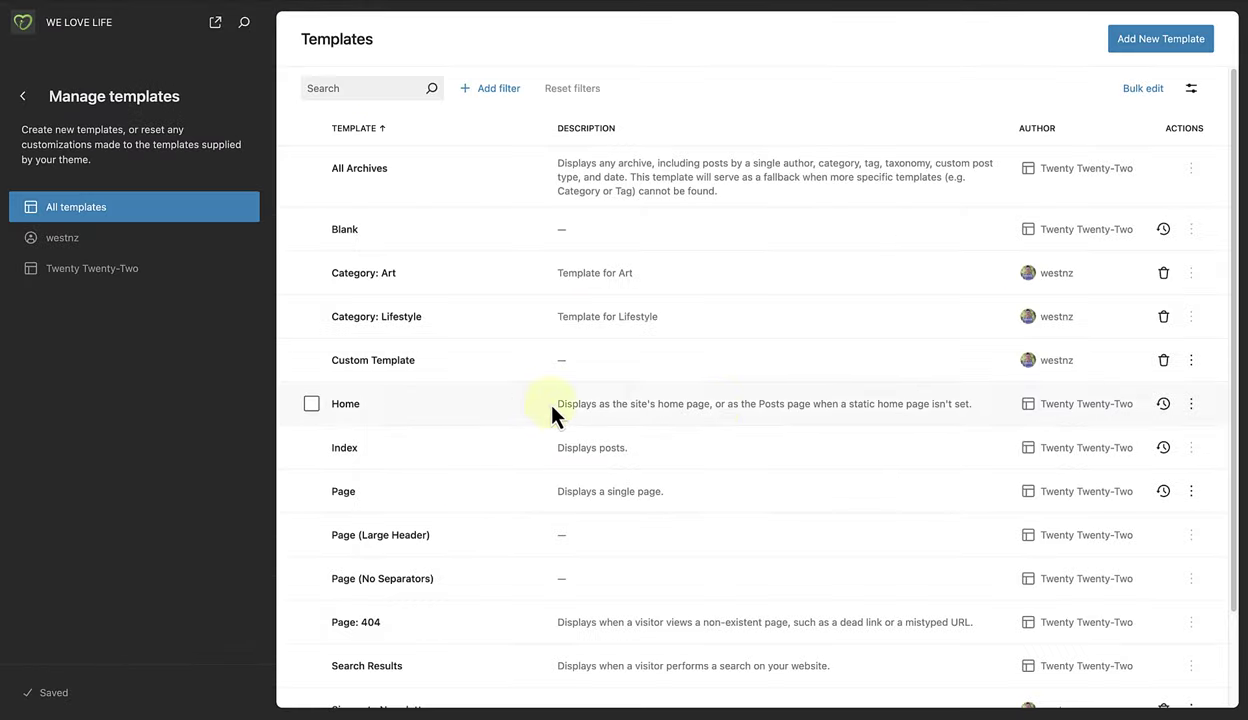
click(1192, 90)
mouse_move(1184, 128)
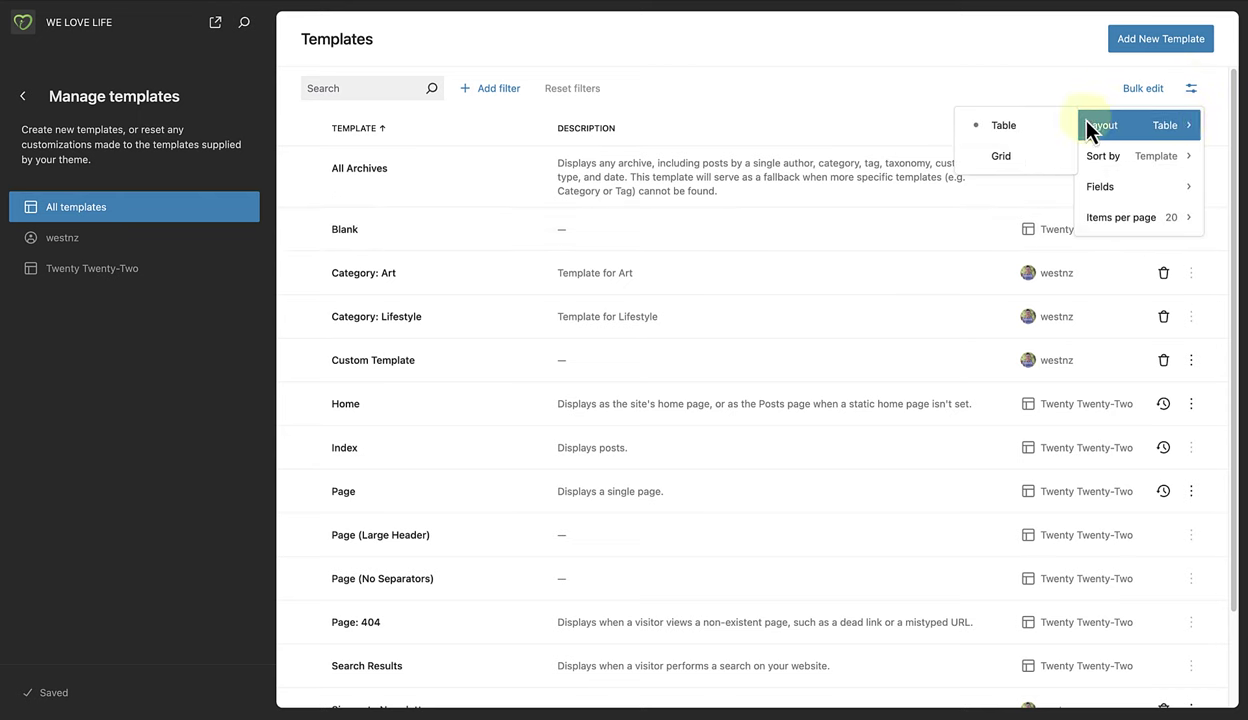
click(997, 170)
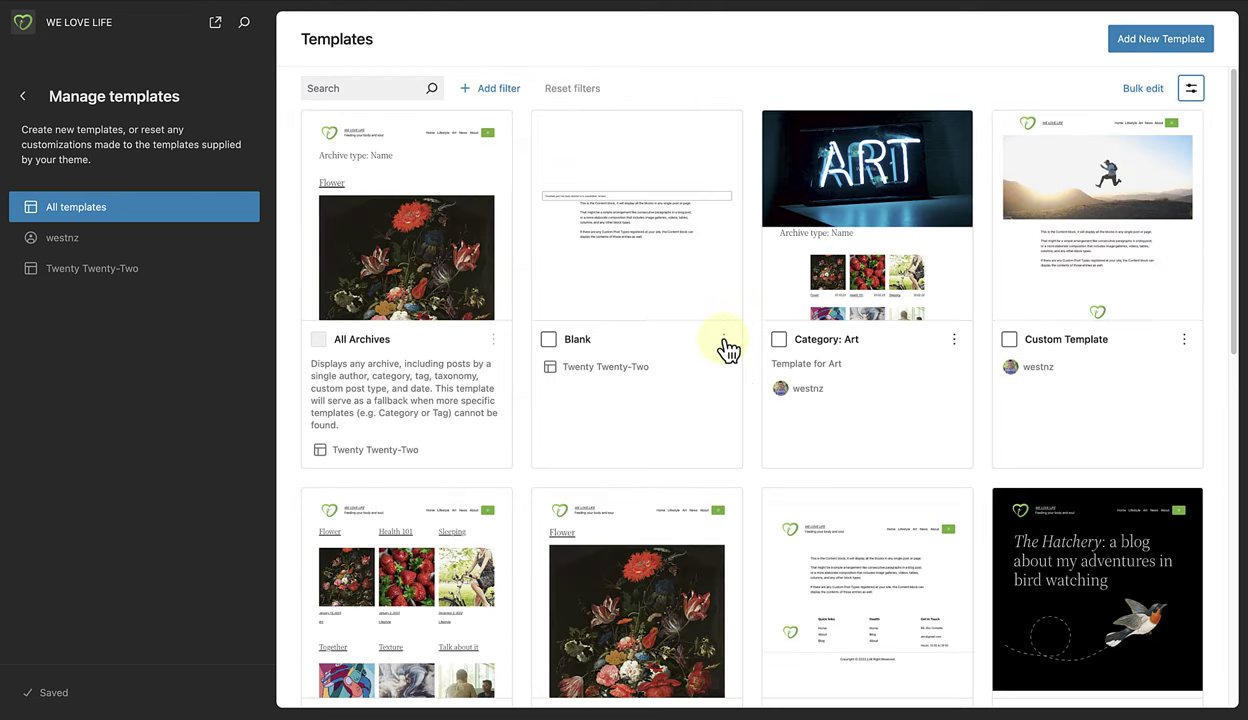
click(1190, 100)
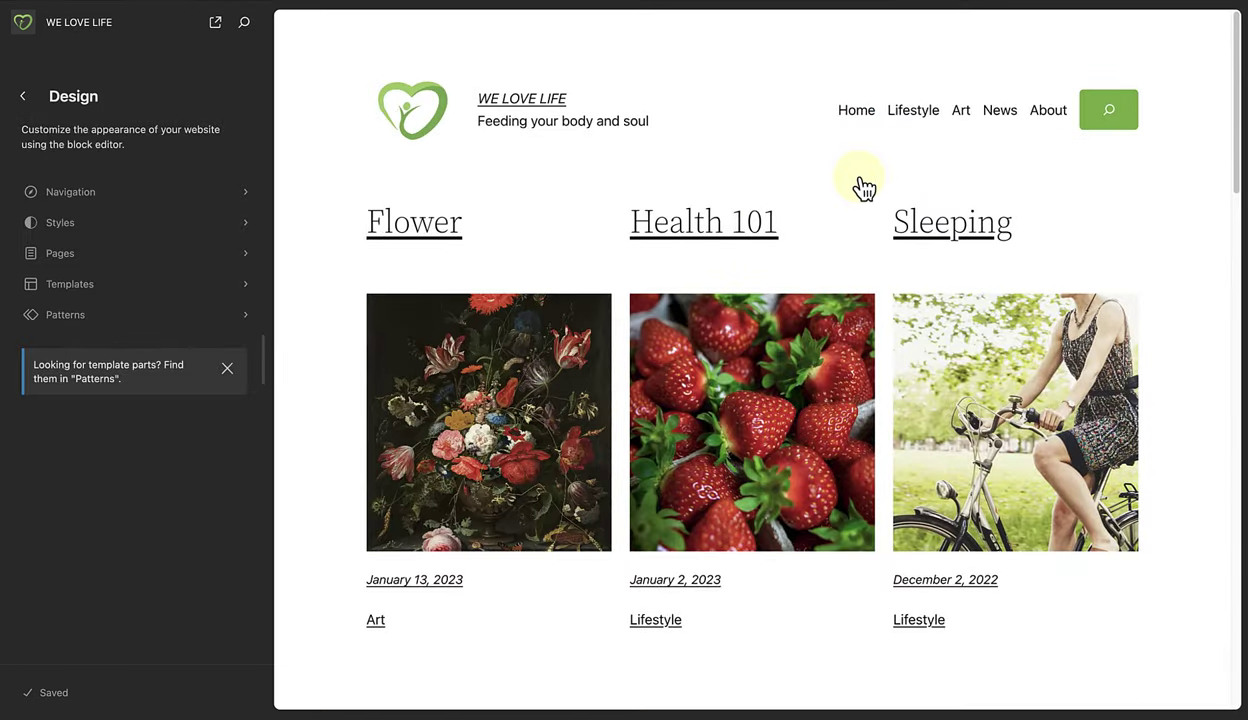
Browse Patterns, filter to the five under My patterns, then return to all patterns.
click(105, 318)
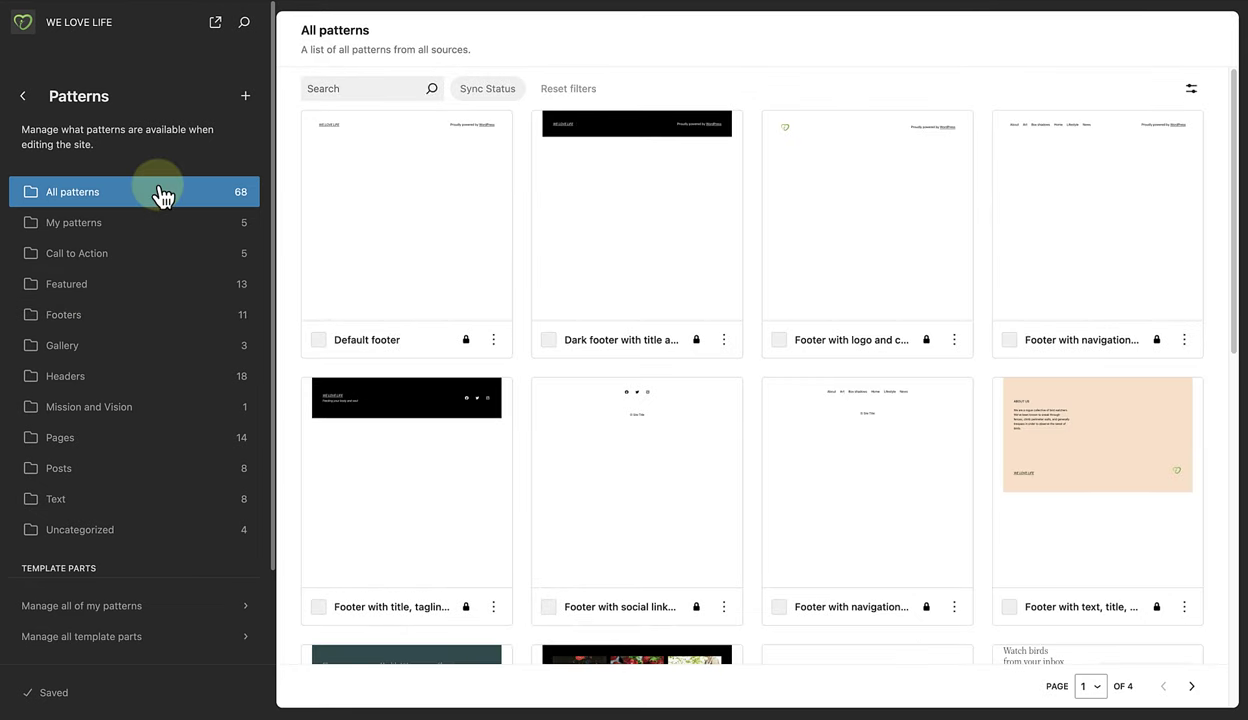
click(144, 229)
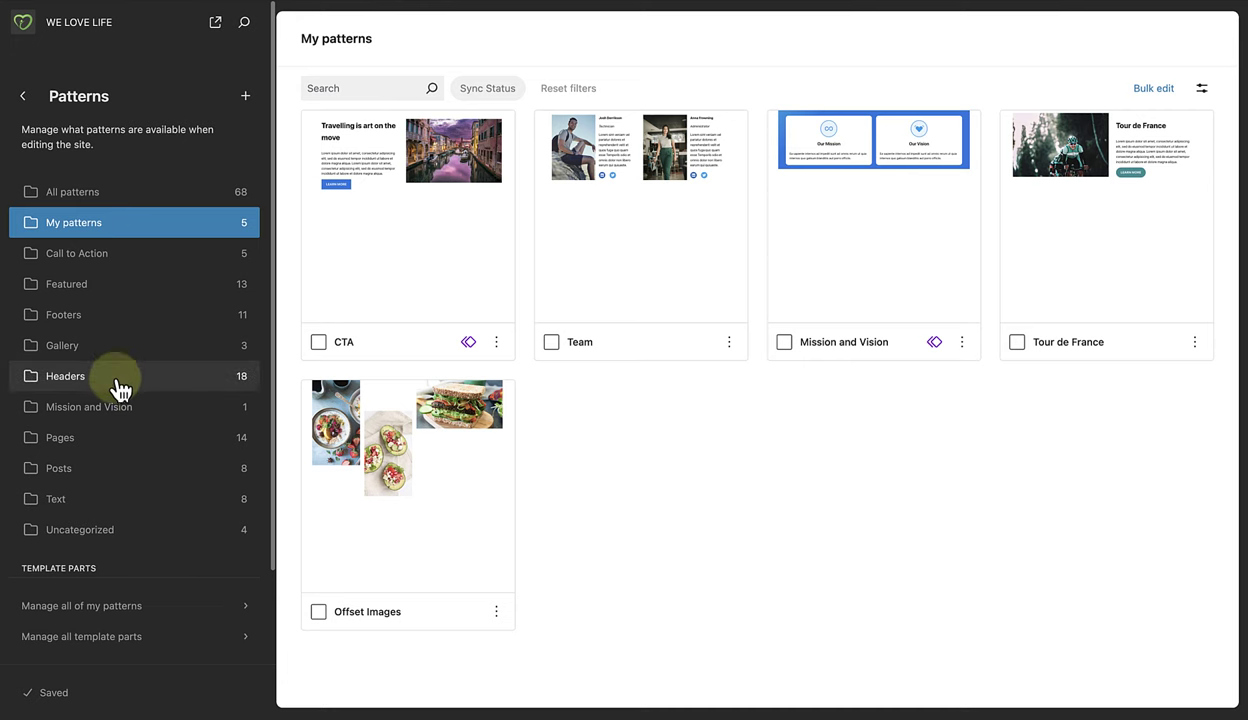
click(113, 537)
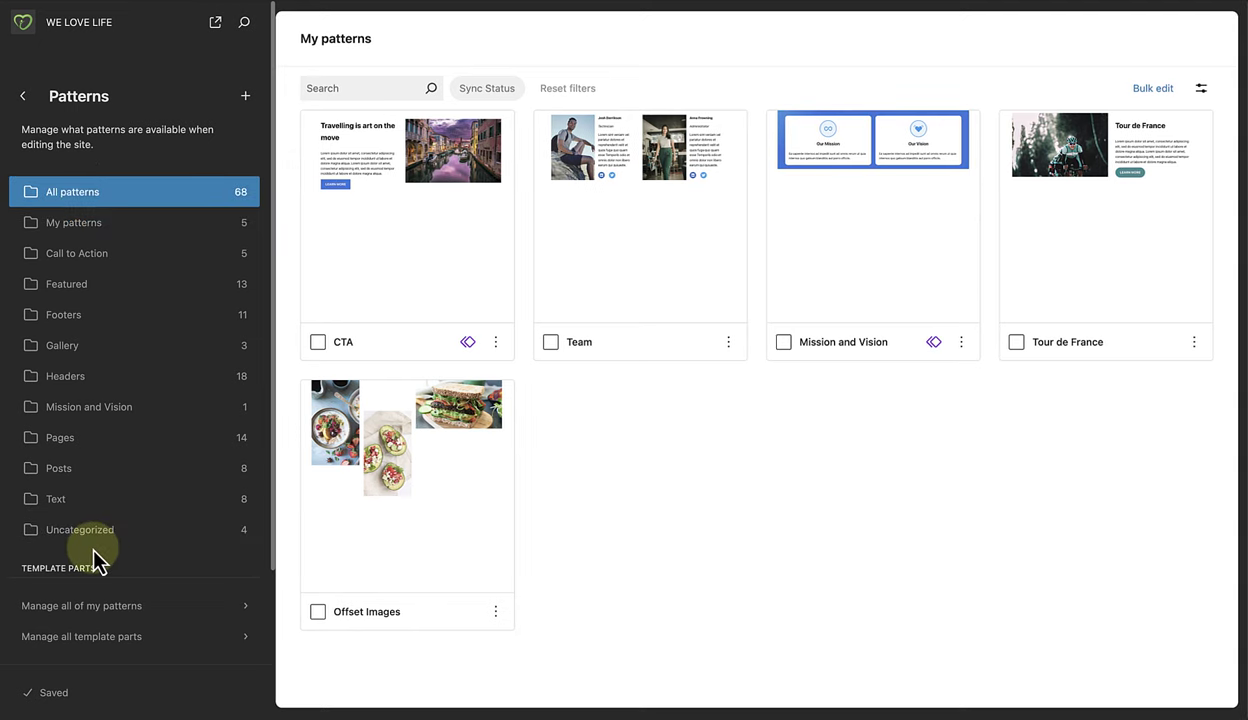
scroll(91, 536, down, 2)
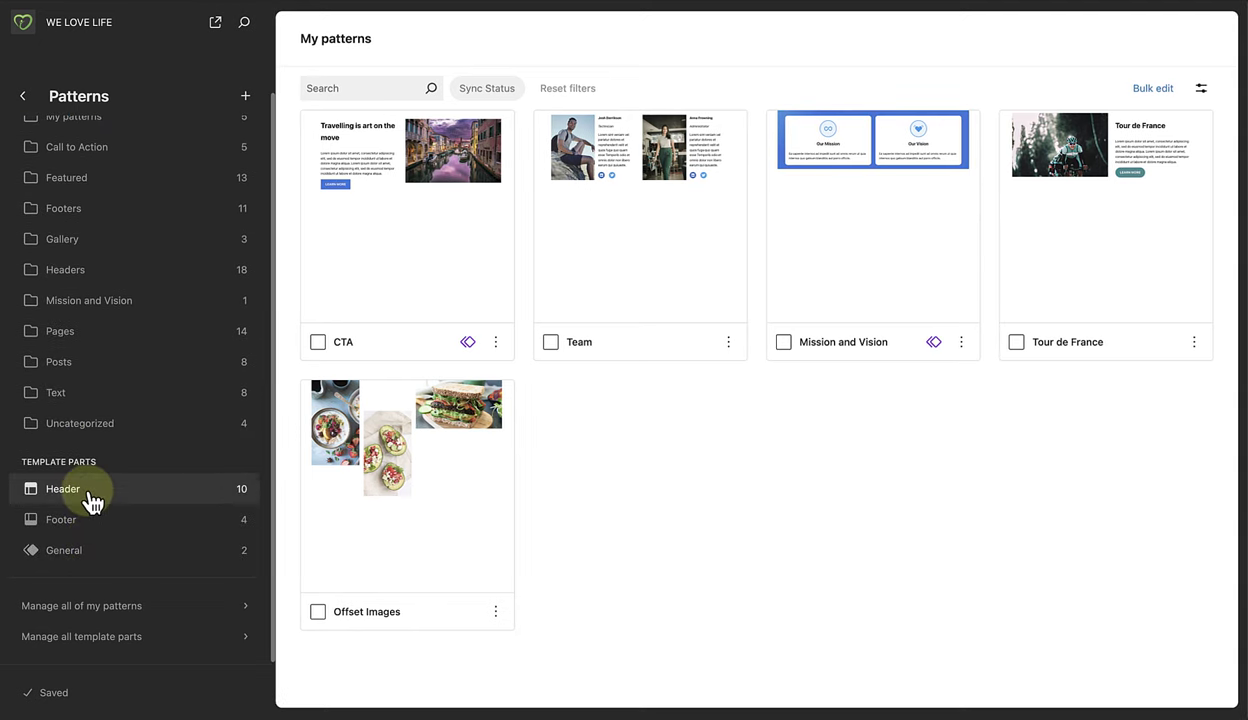
View the Header template parts, then the four Footer parts, including New custom footer and Vertical menus.
click(90, 500)
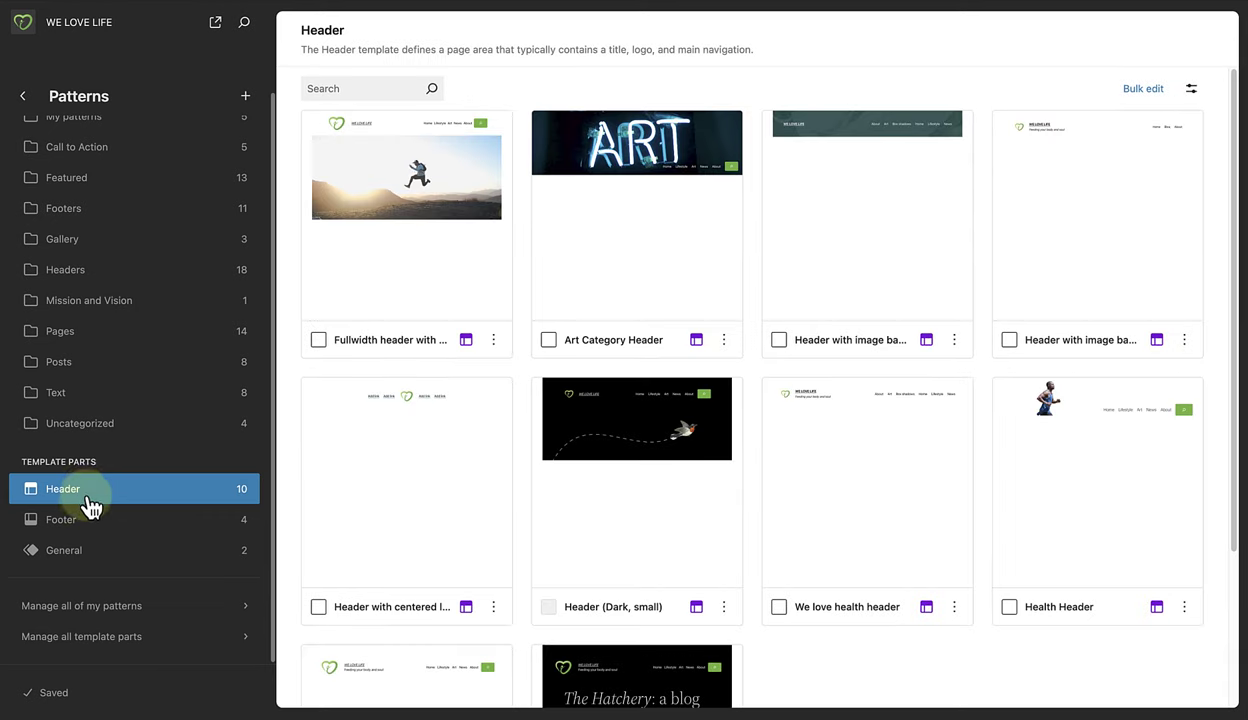
click(86, 524)
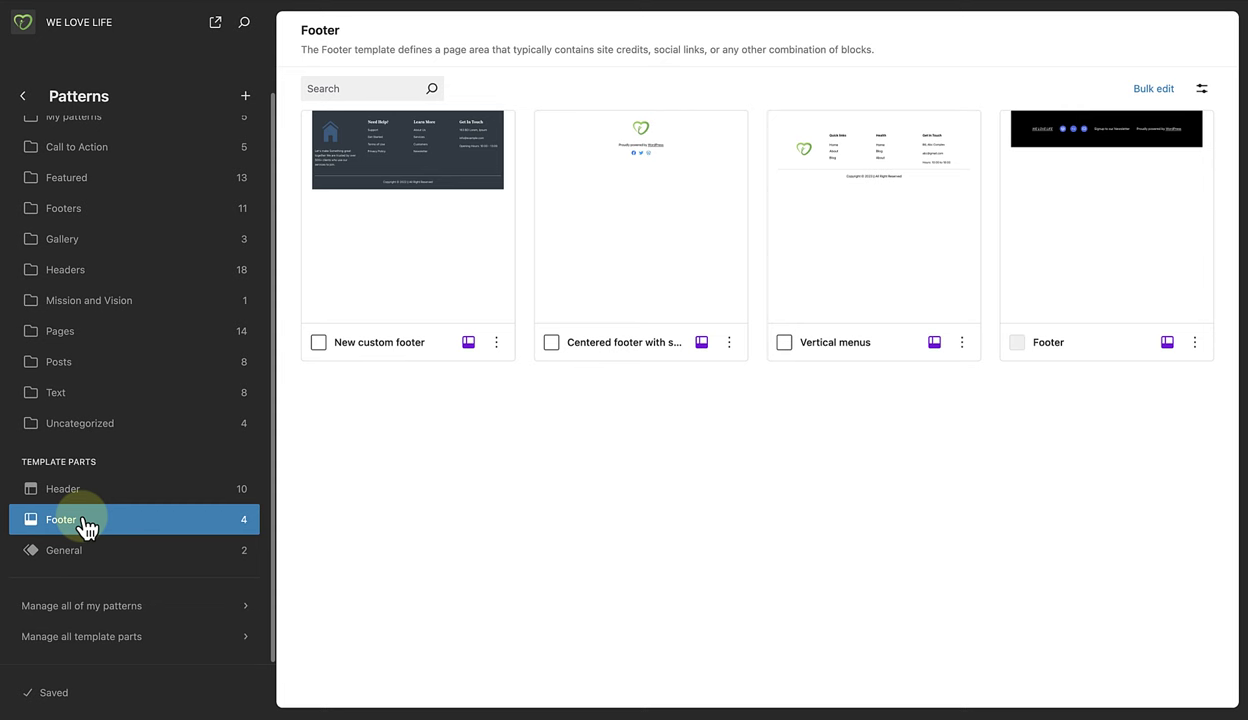
scroll(134, 390, up, 3)
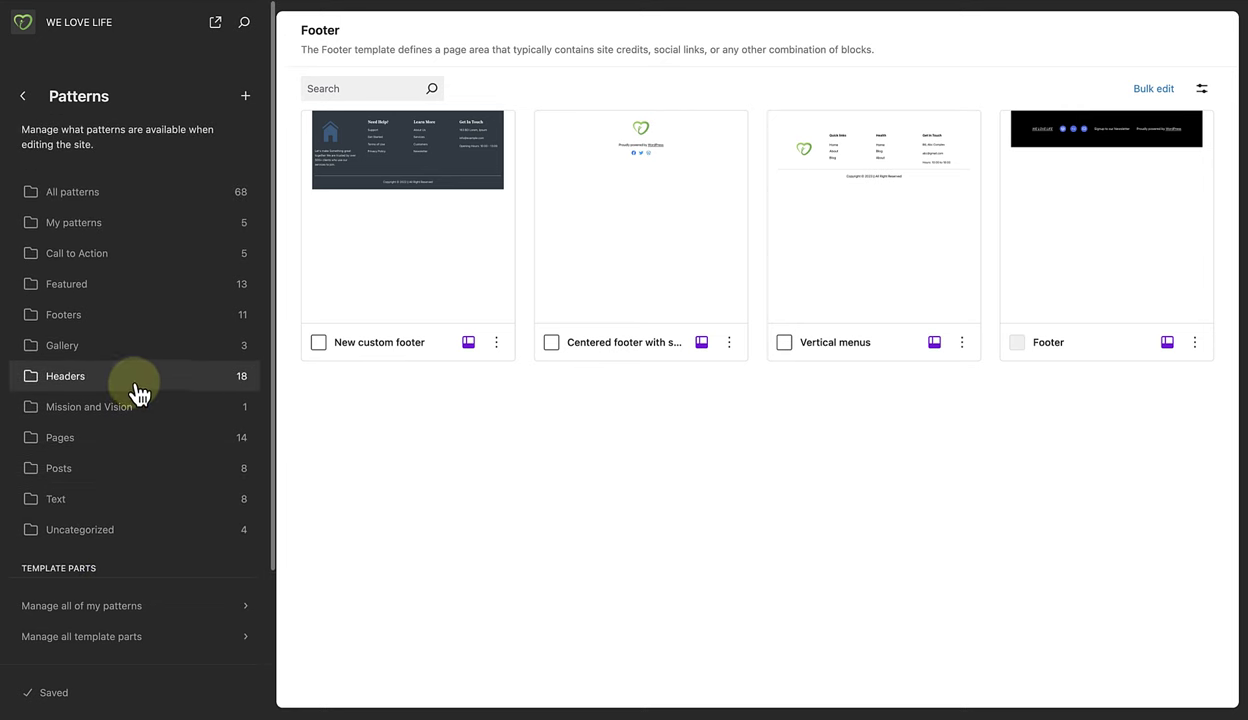
Start a new pattern and name it 'Name of pattern'.
click(246, 97)
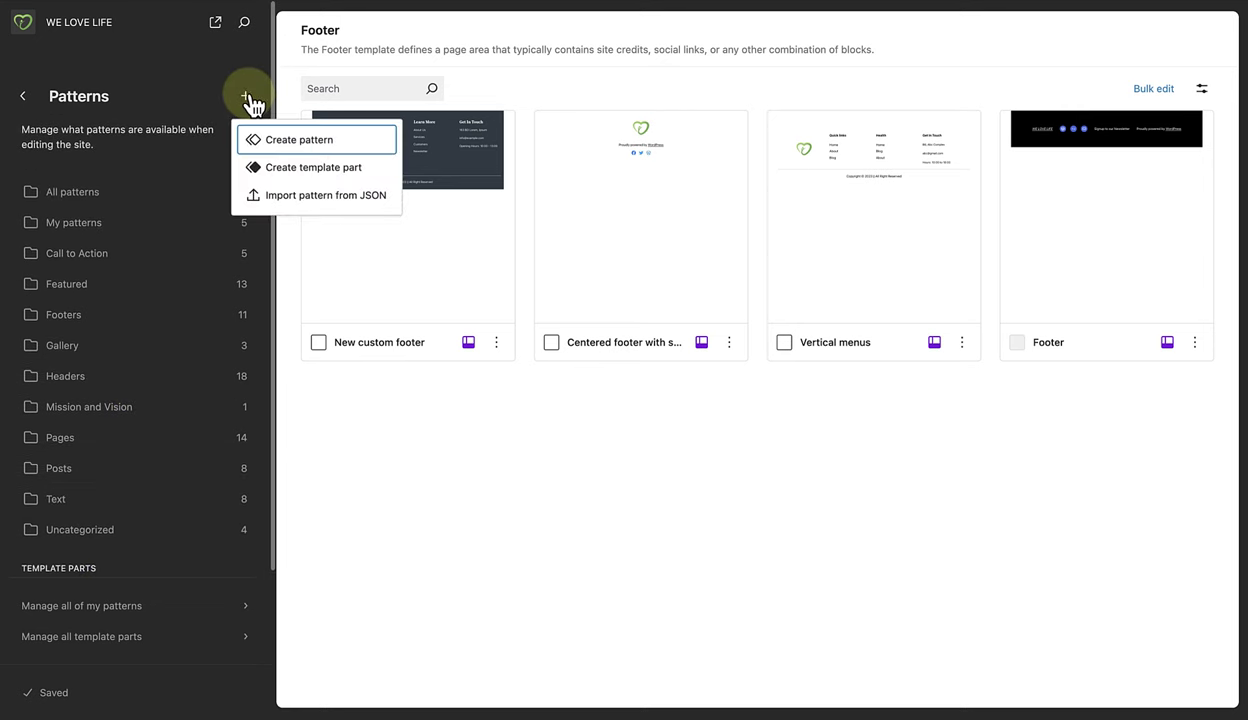
click(286, 152)
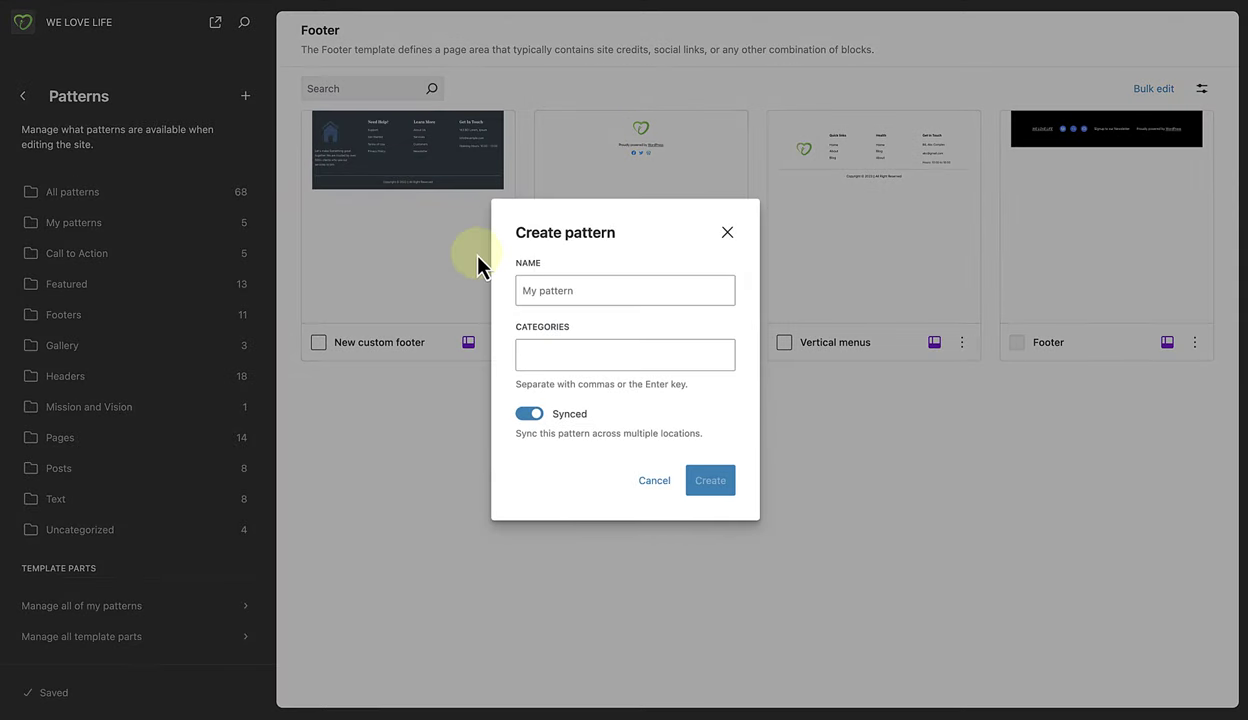
click(538, 281)
text(Name of pattern)
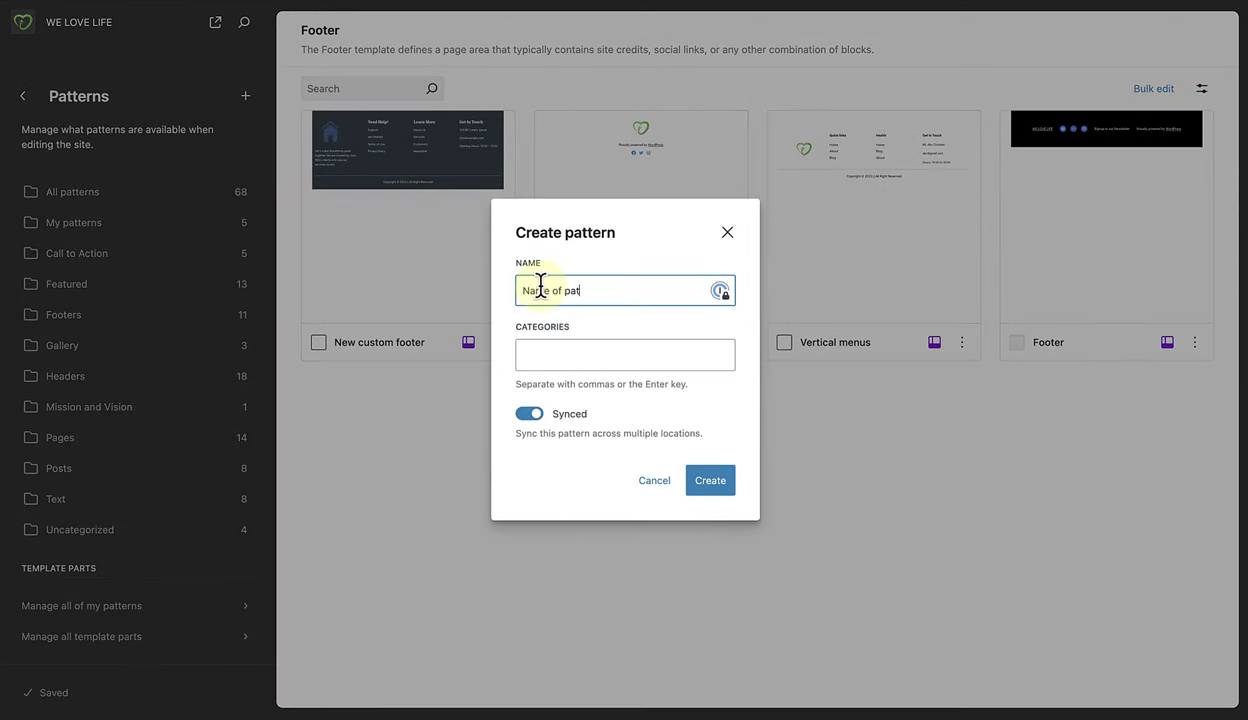
Give the pattern the About category and turn Synced off, then close without creating it.
click(577, 354)
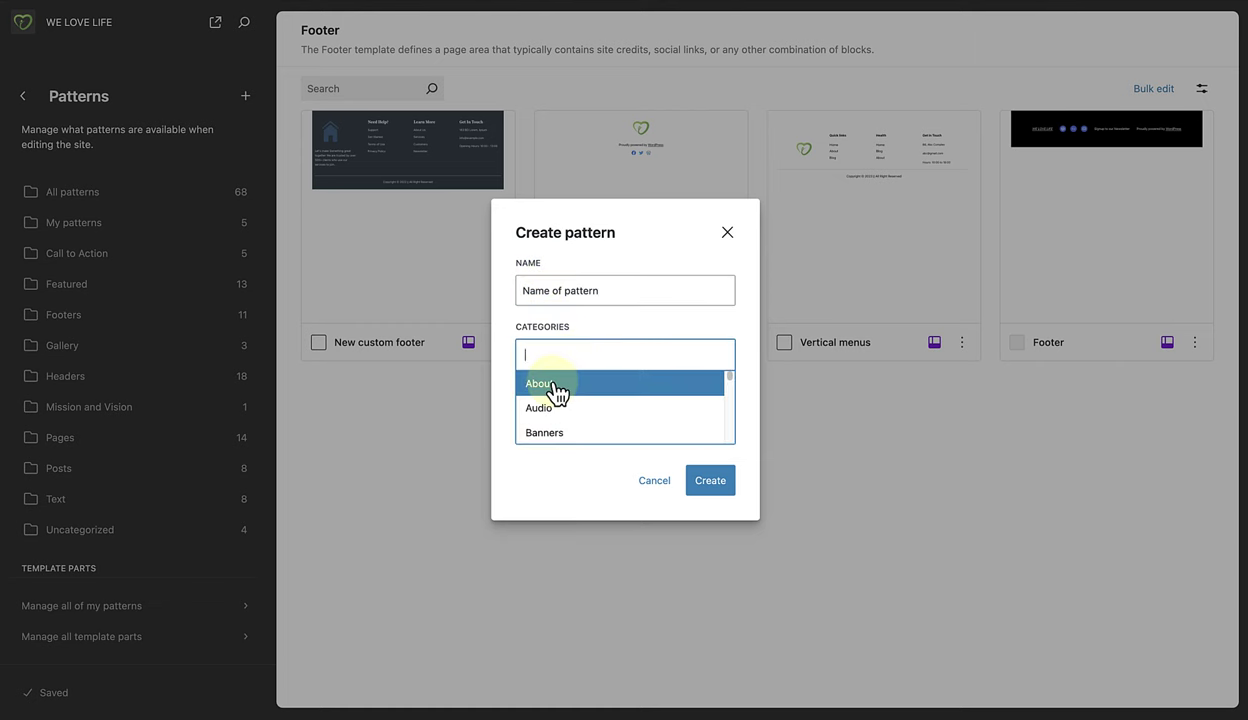
click(555, 387)
click(596, 339)
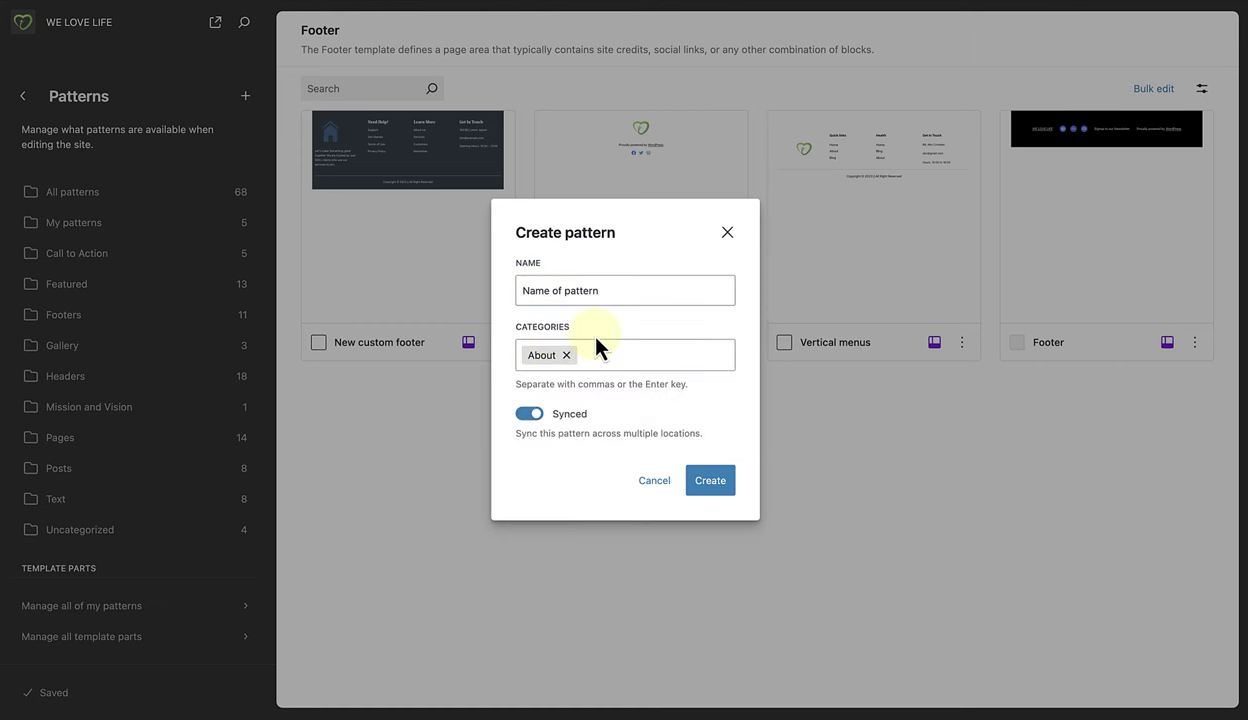
click(541, 416)
click(540, 416)
click(729, 234)
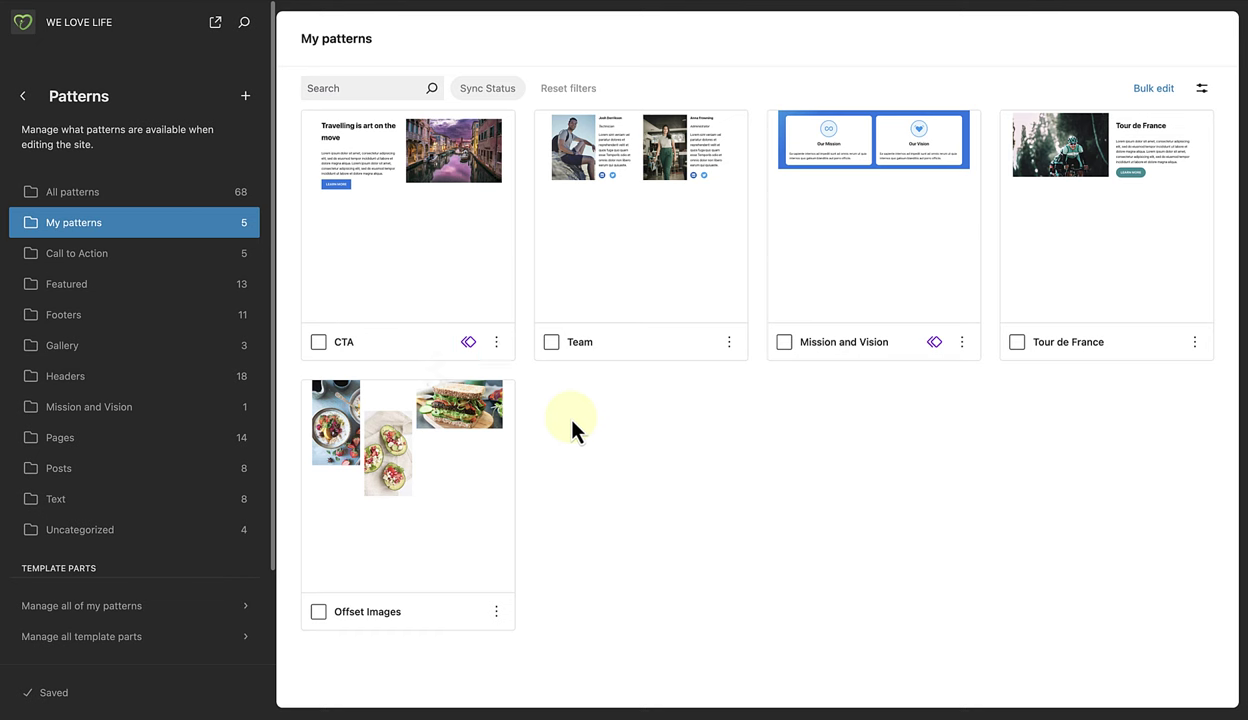
Look over the Gallery patterns and Image with caption's actions, then list the Header template parts.
click(147, 348)
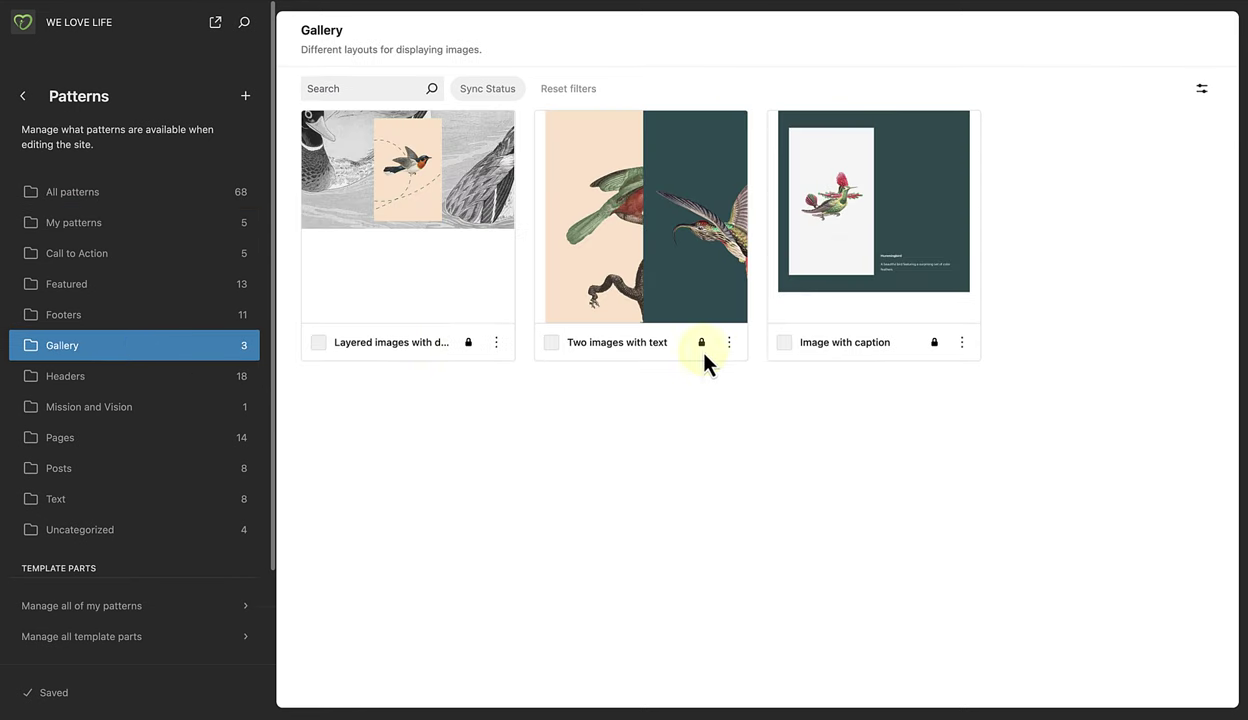
click(962, 342)
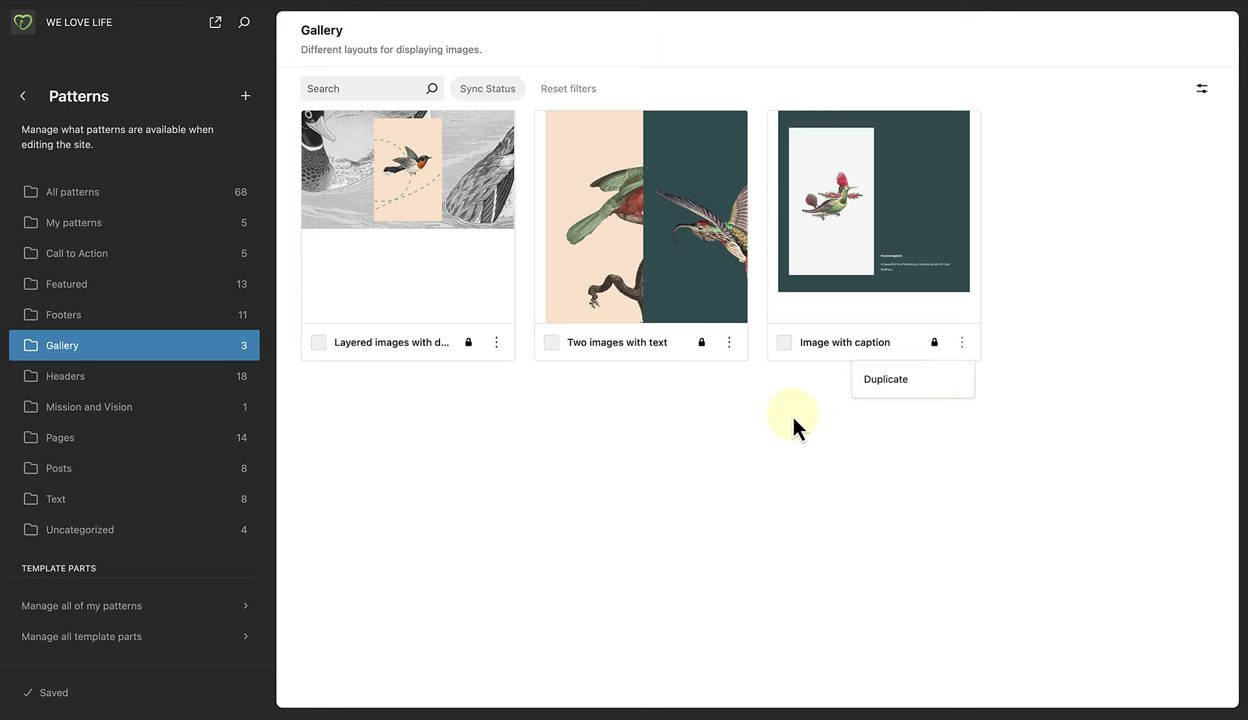
key(Escape)
scroll(178, 480, down, 3)
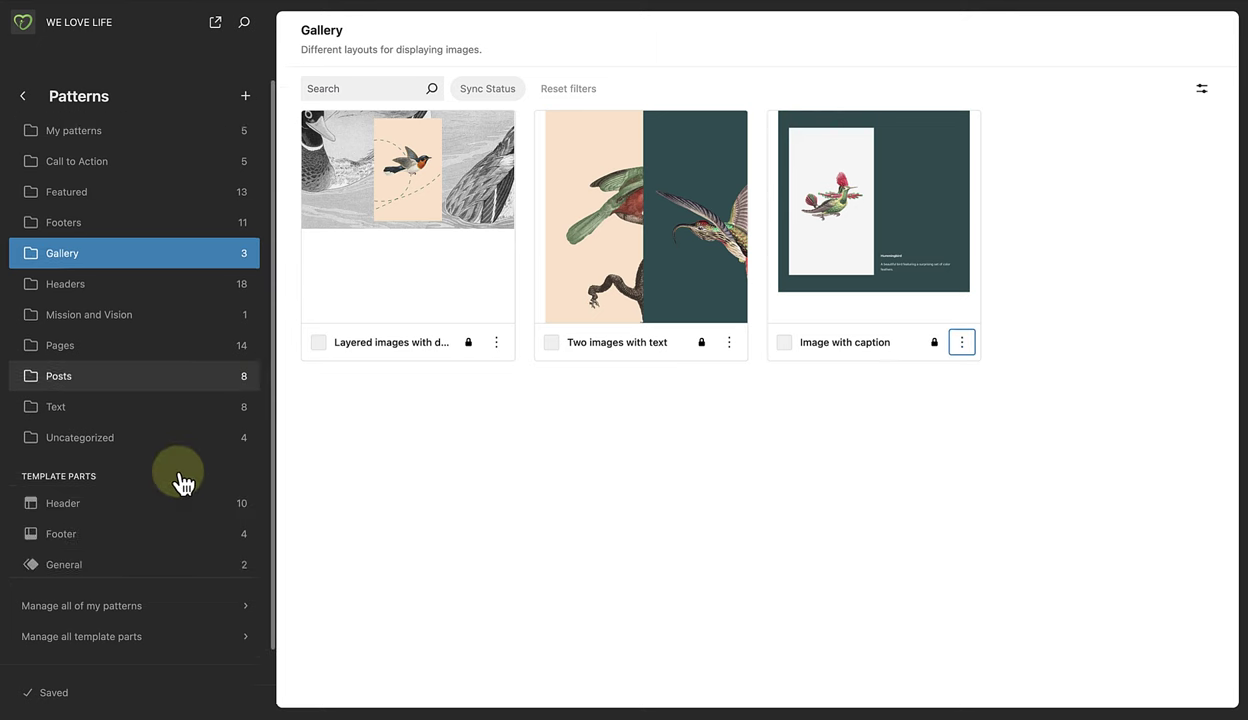
click(137, 490)
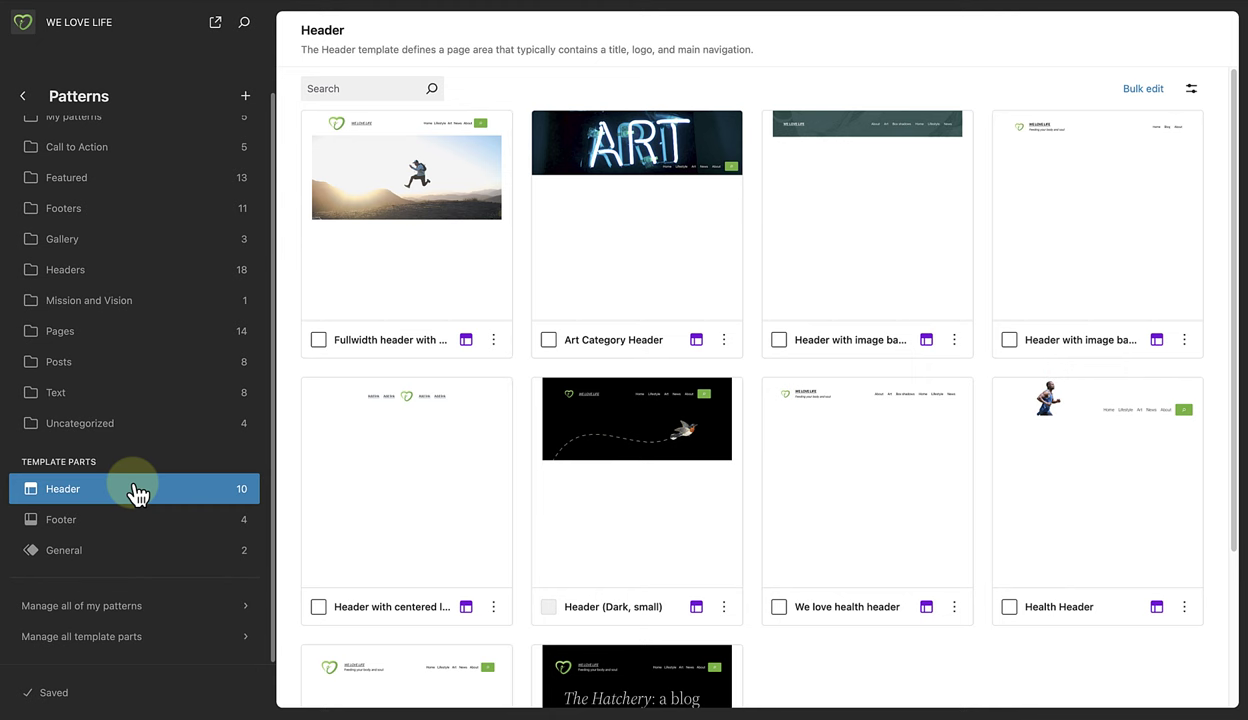
Cancel a new template part, then open the Fullwidth header with hero image part.
click(247, 98)
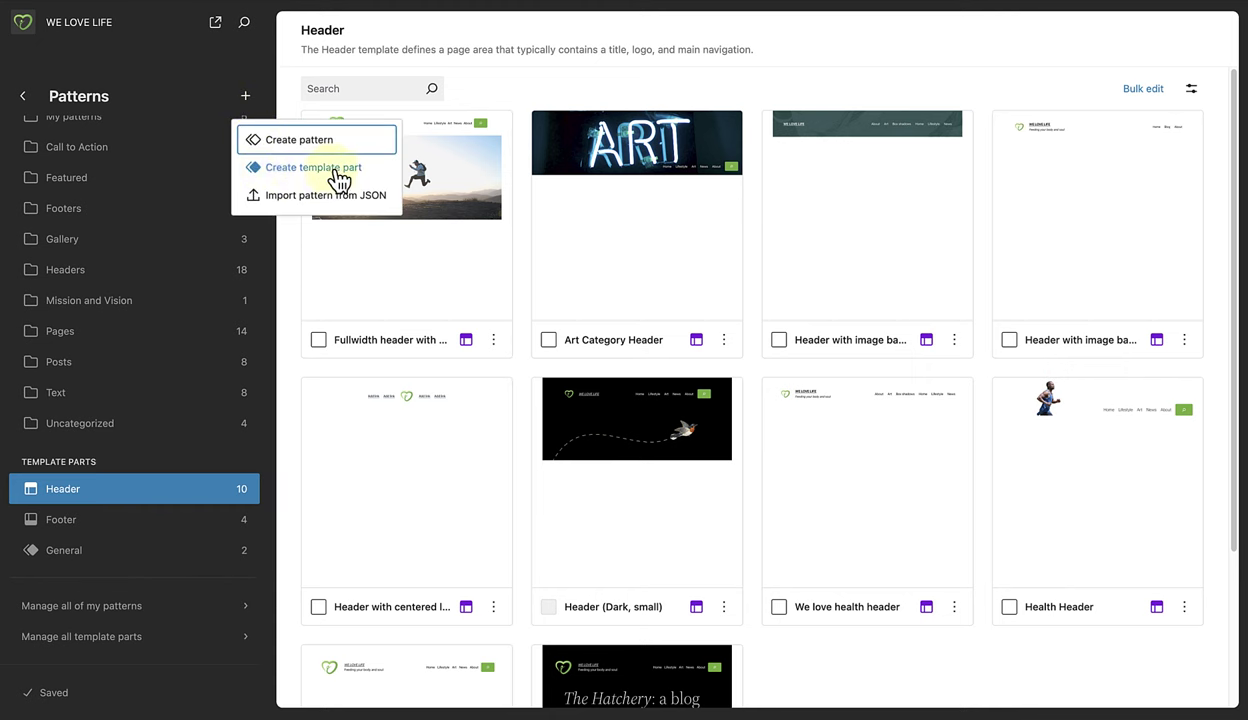
click(290, 172)
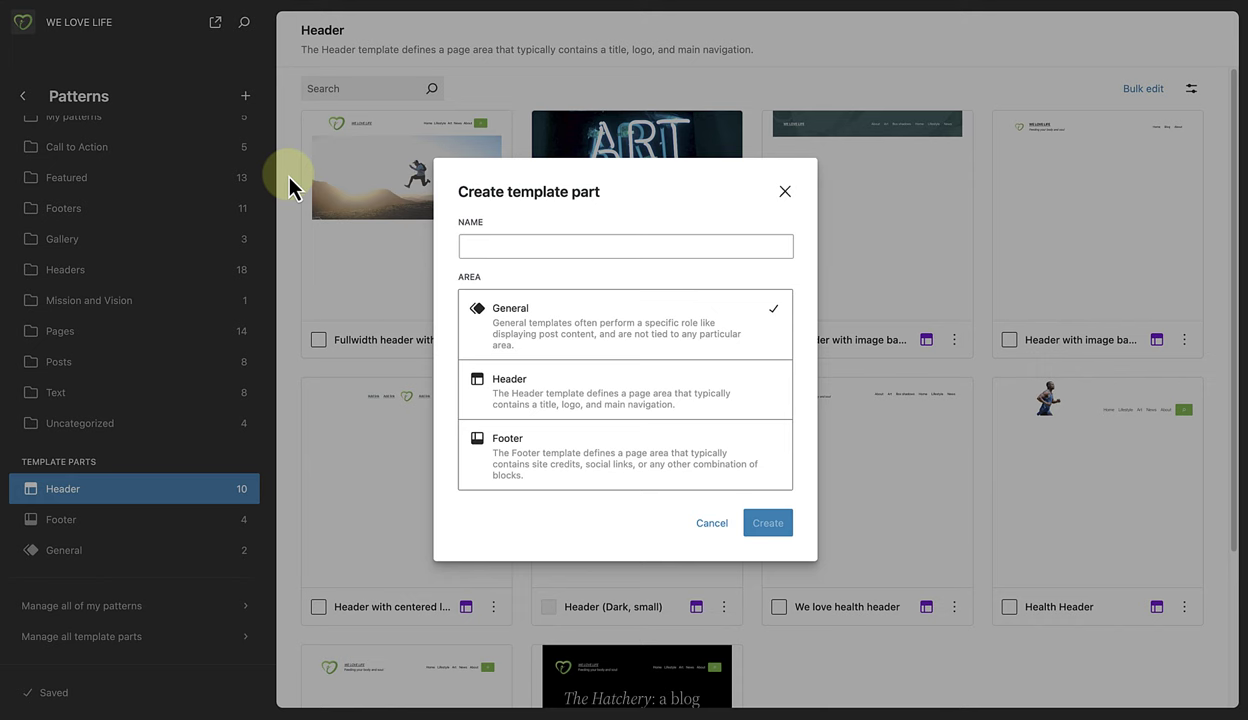
click(426, 258)
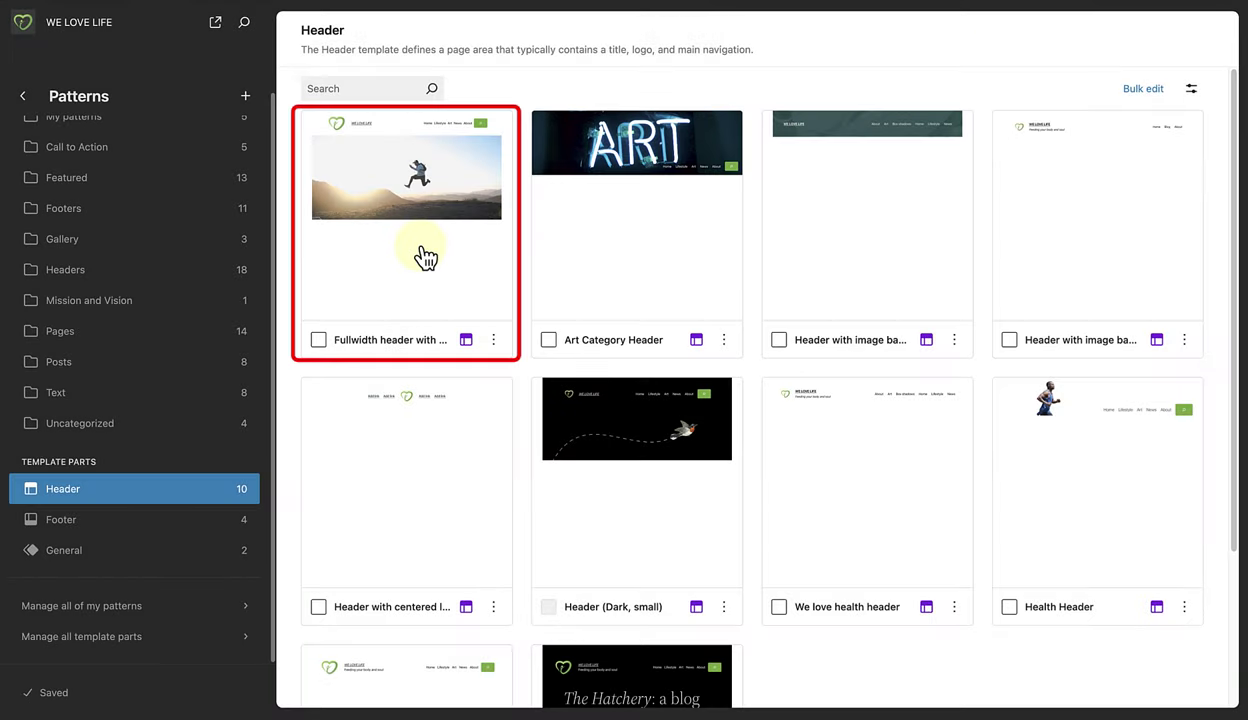
click(426, 258)
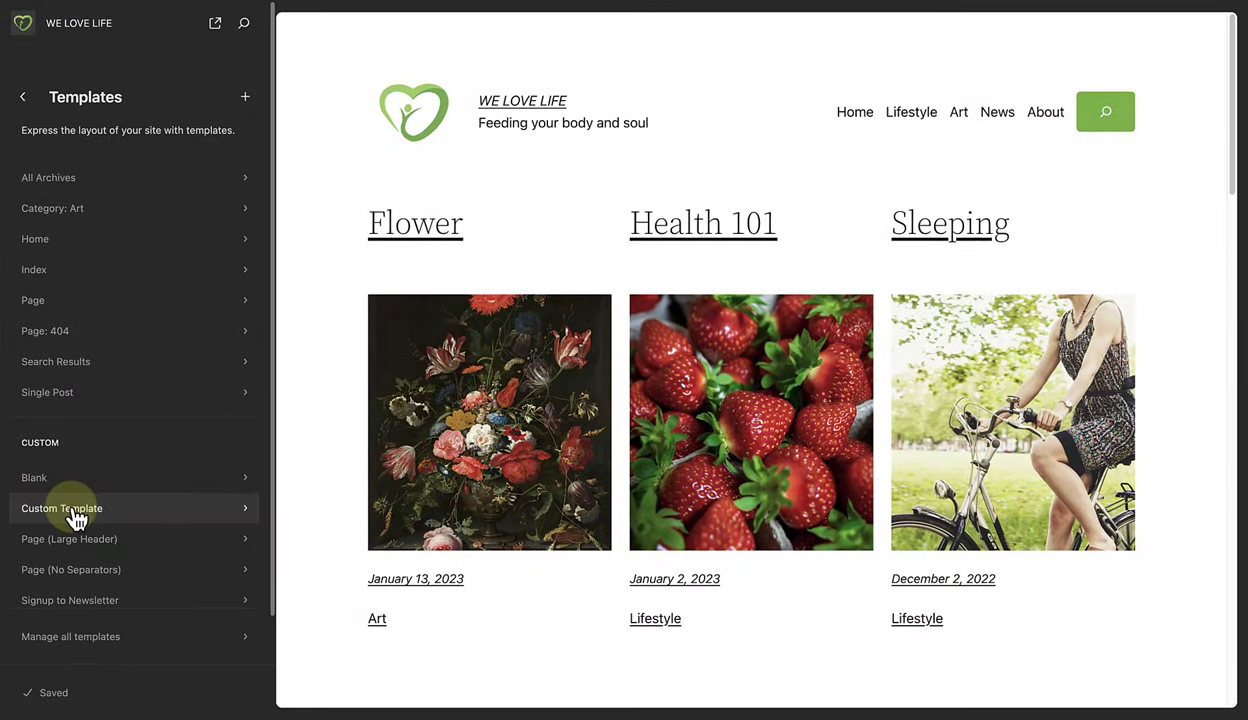
Open the Custom Template for editing with the List View showing.
click(77, 518)
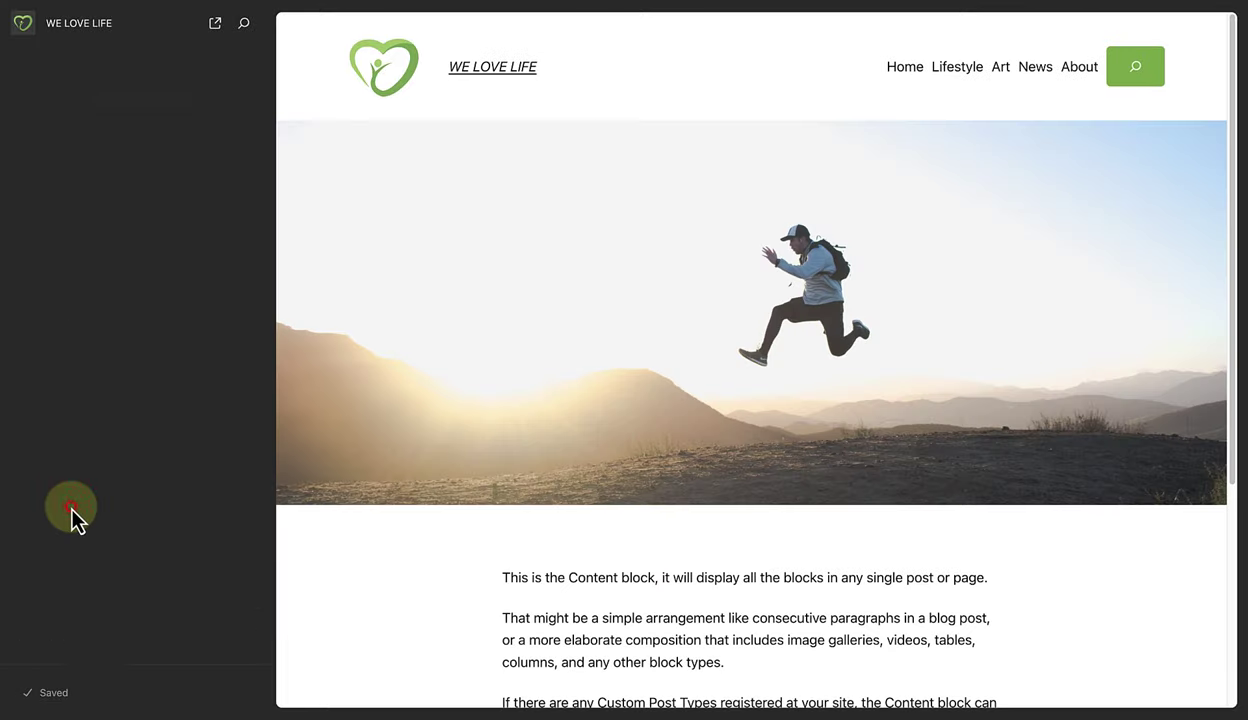
click(307, 358)
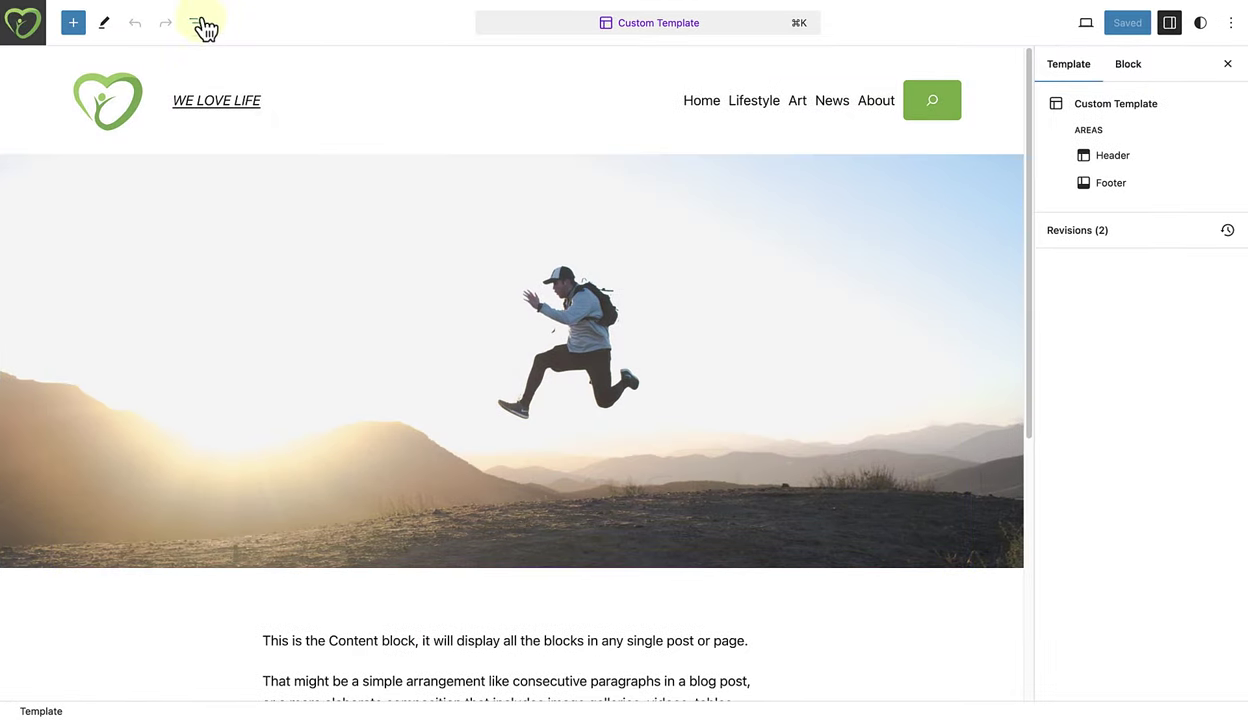
click(197, 22)
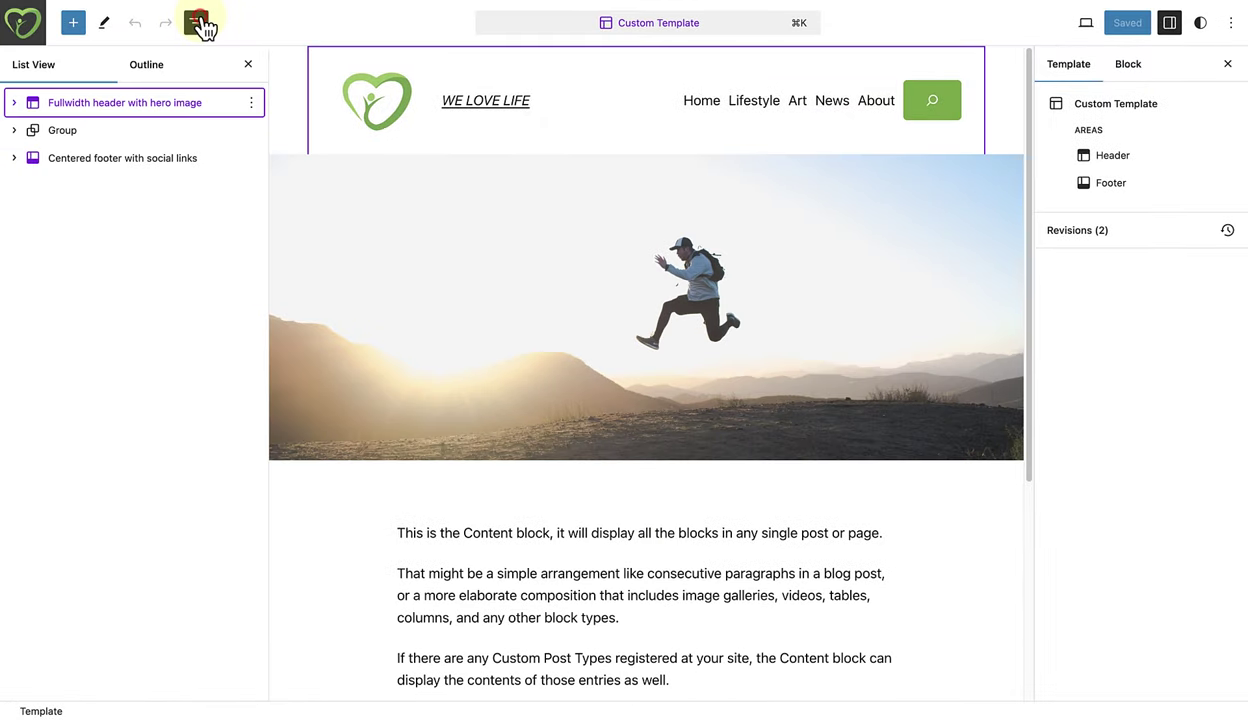
Choose Replace on the Fullwidth header with hero image part and scroll the header choices.
click(195, 110)
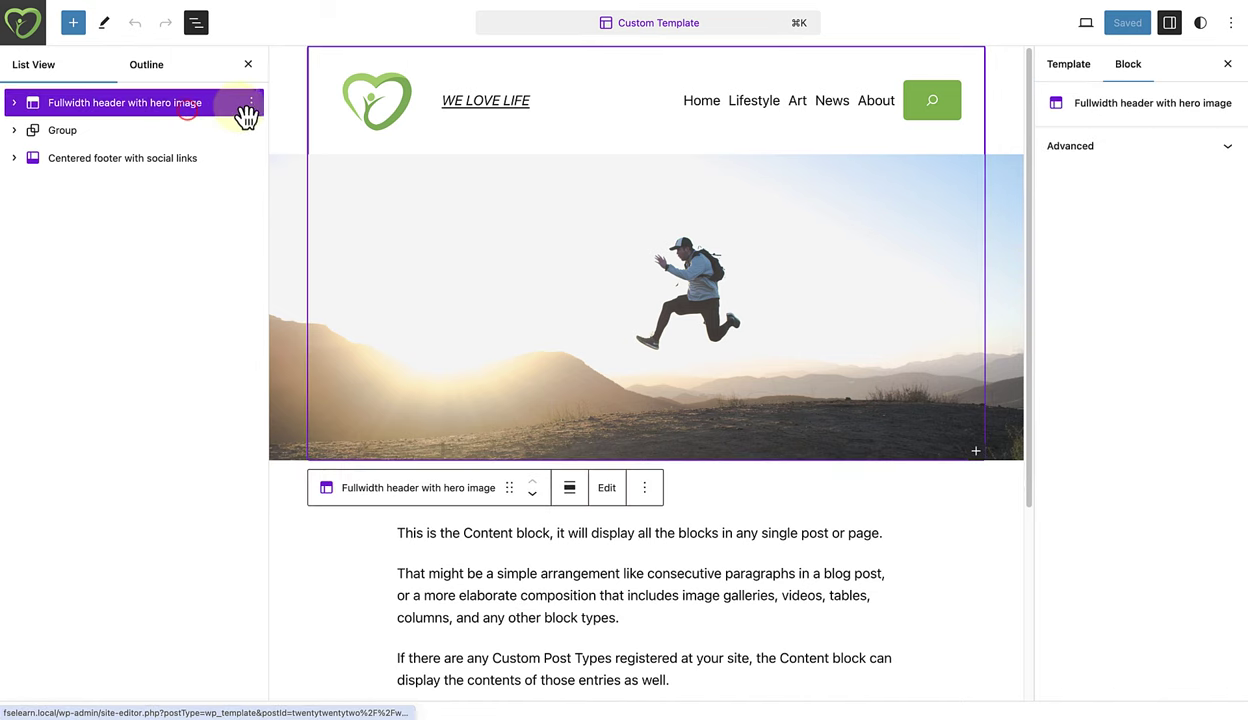
click(253, 104)
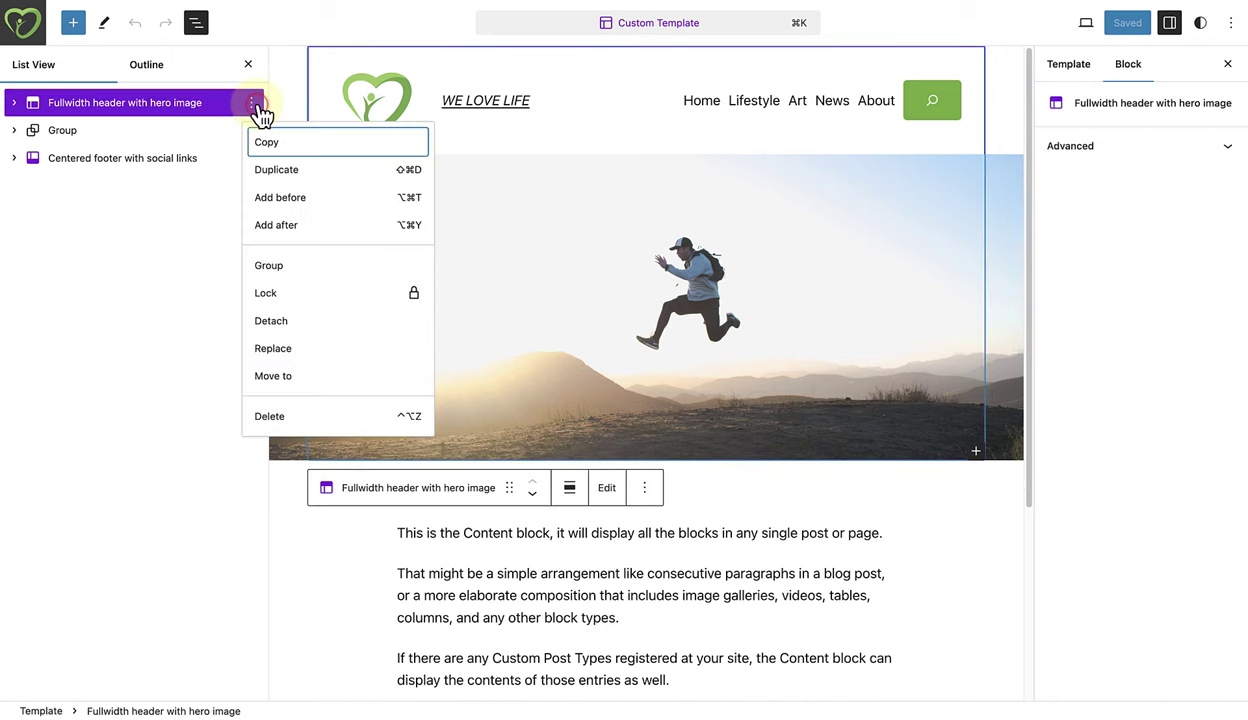
click(290, 348)
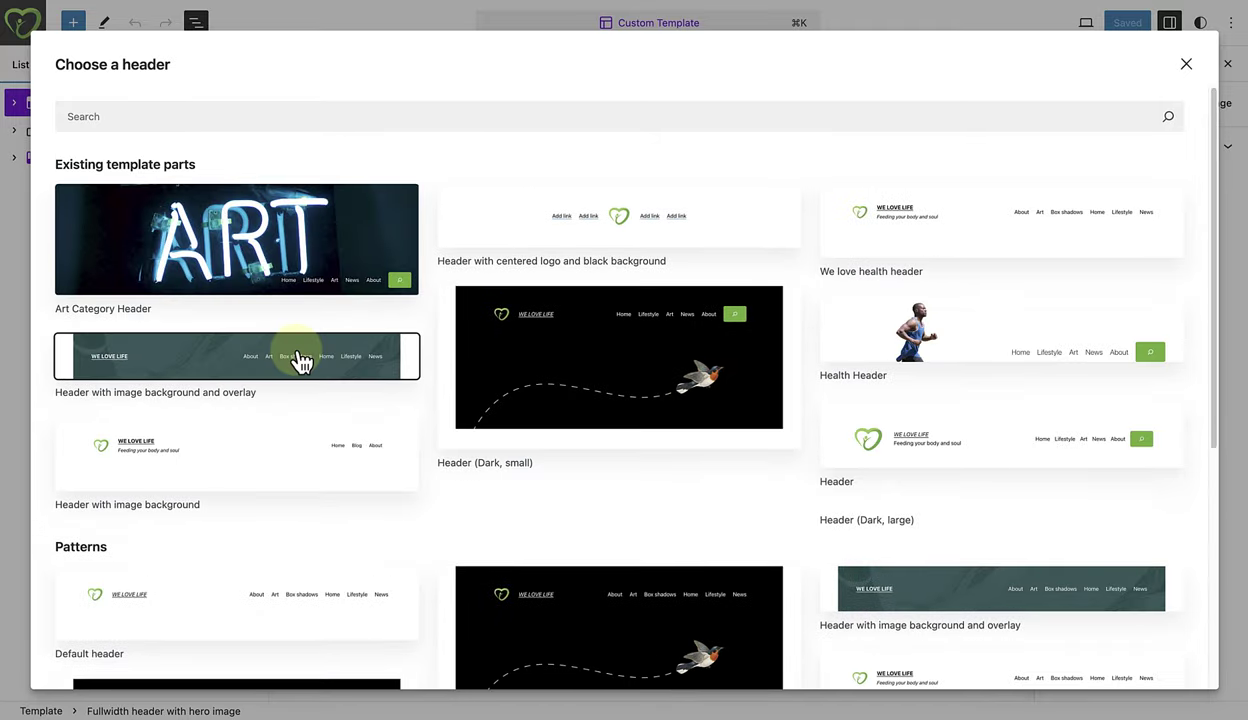
scroll(300, 362, down, 8)
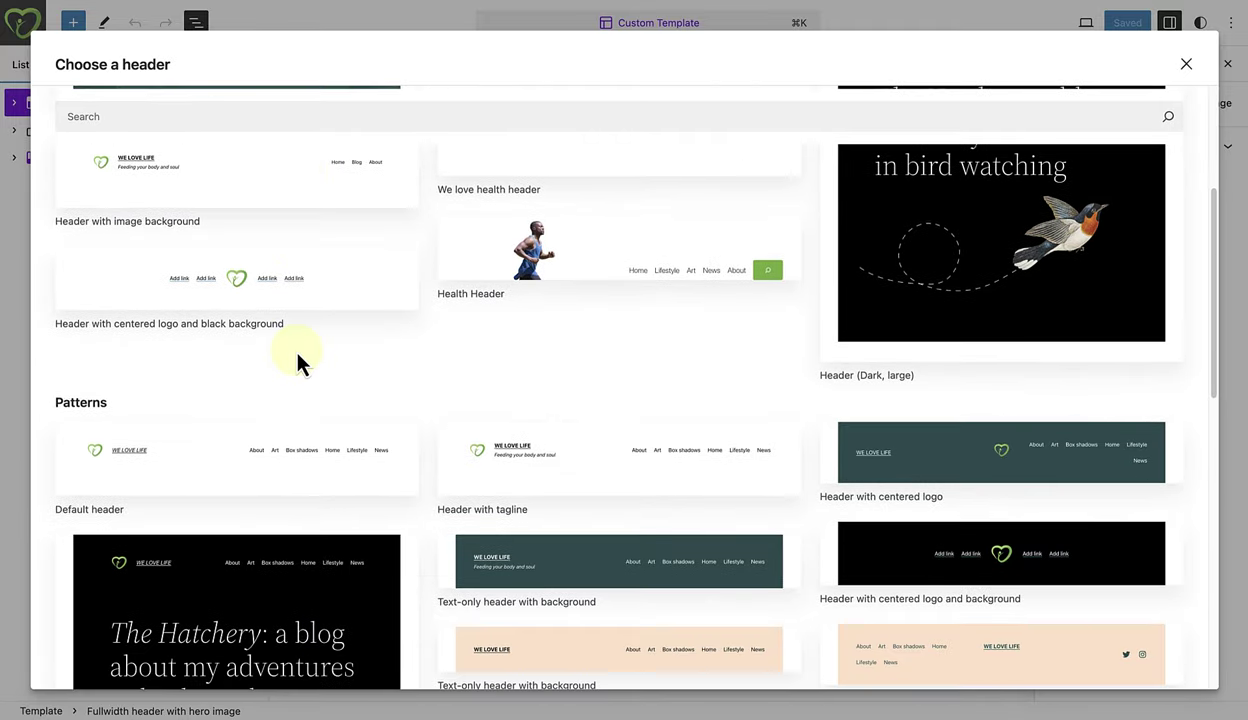
scroll(301, 362, down, 2)
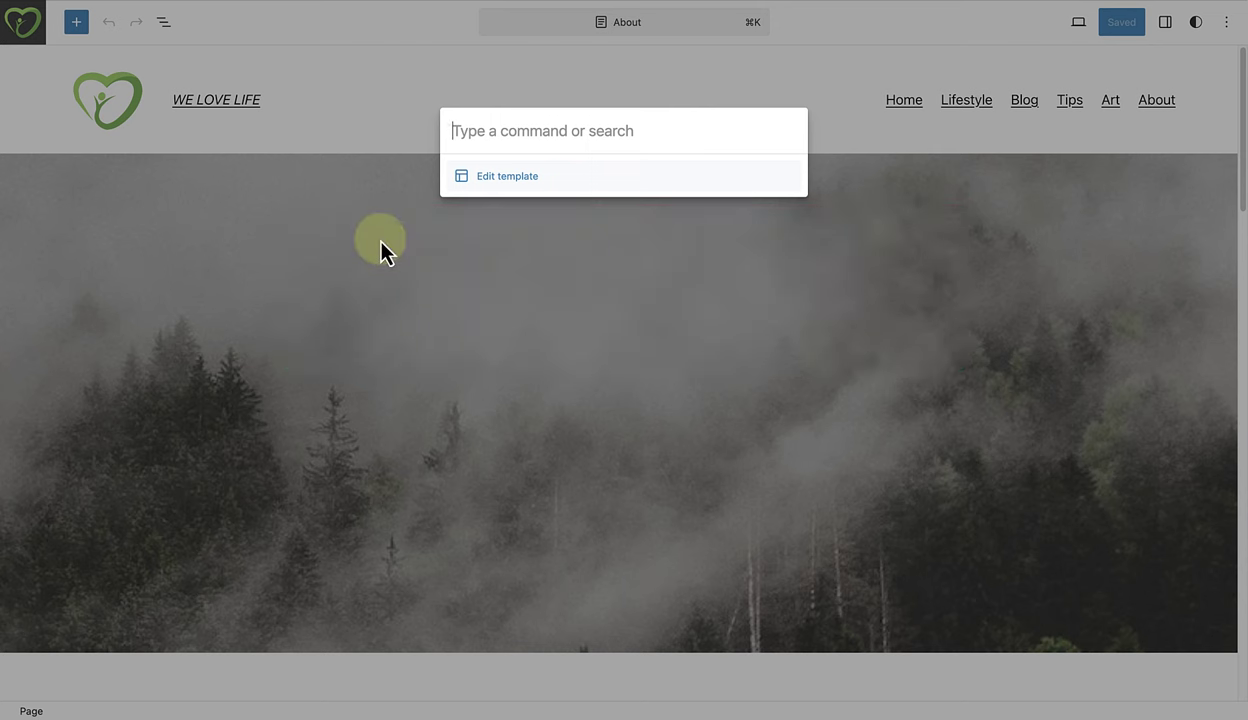
Search the command palette for 'new' and 'pattern', then pick Manage all of my patterns.
text(new)
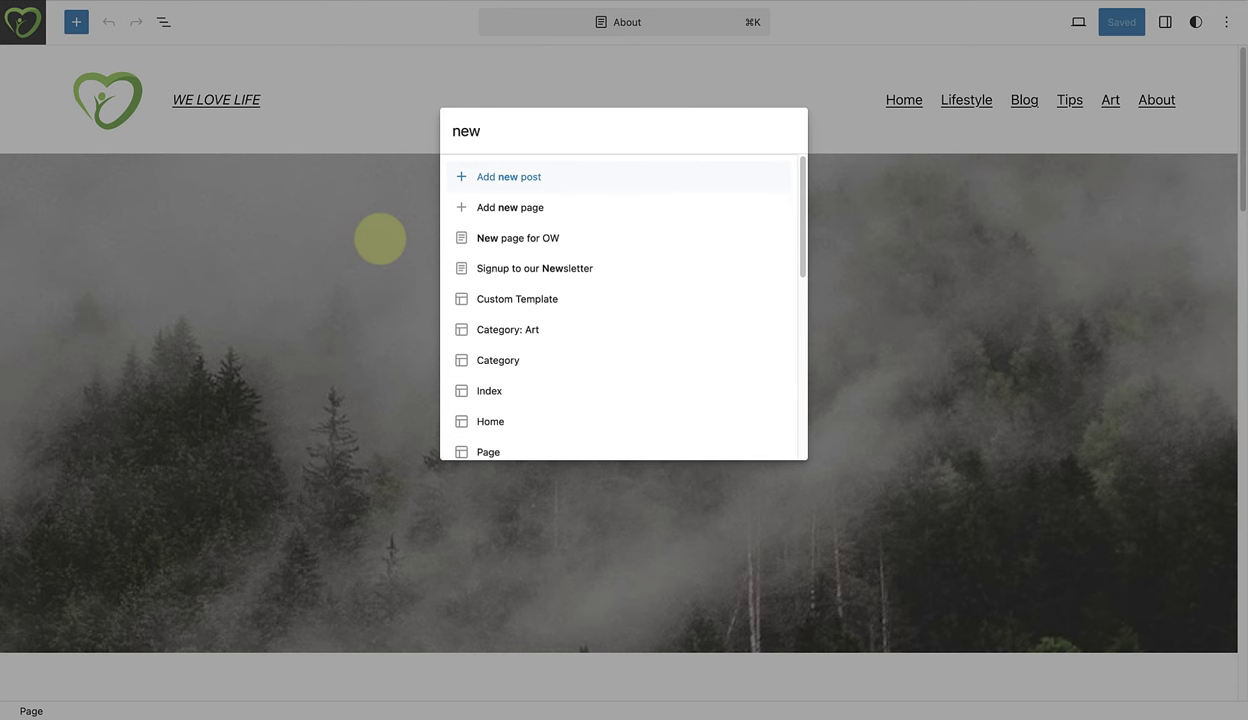
key(BackSpace)
key(BackSpace)
key(BackSpace)
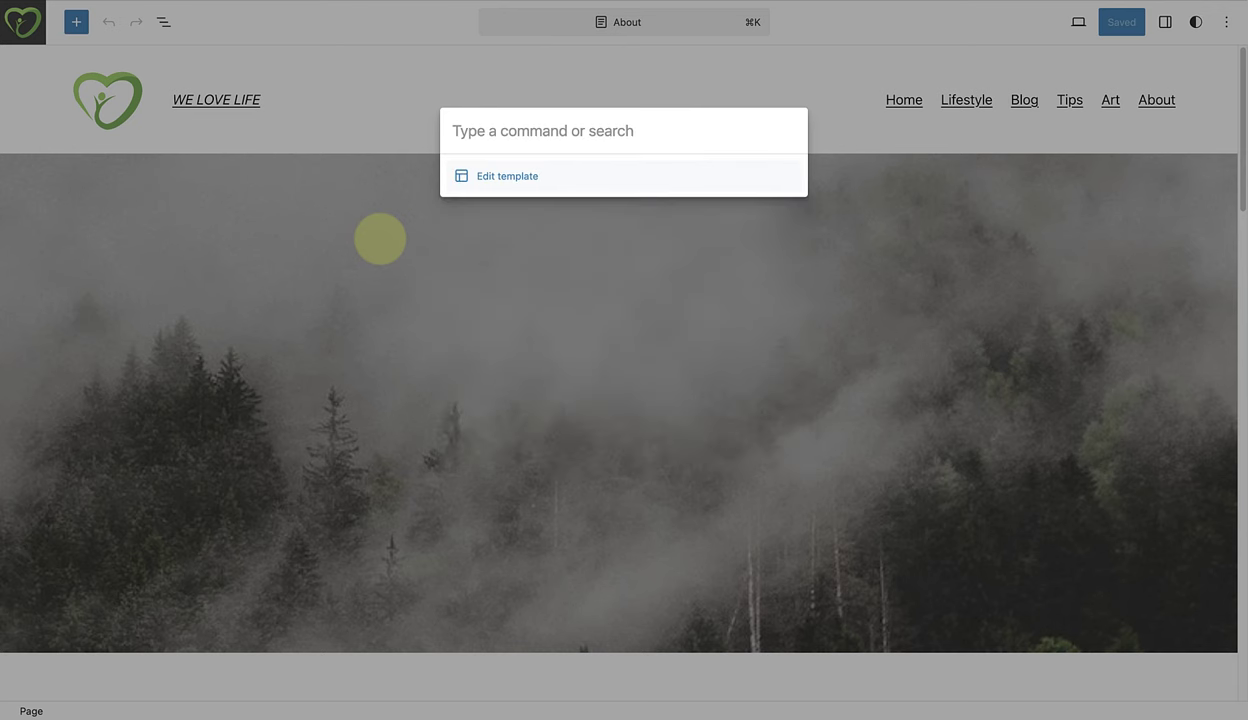
text(pattern)
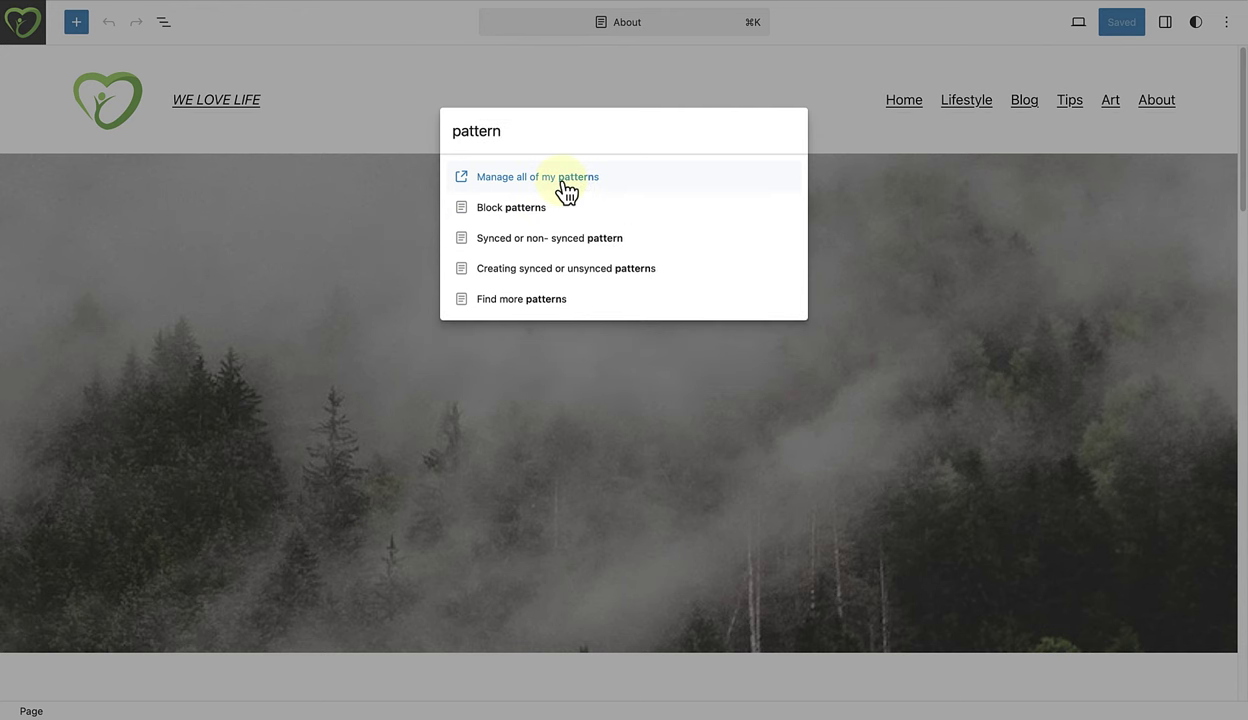
click(349, 247)
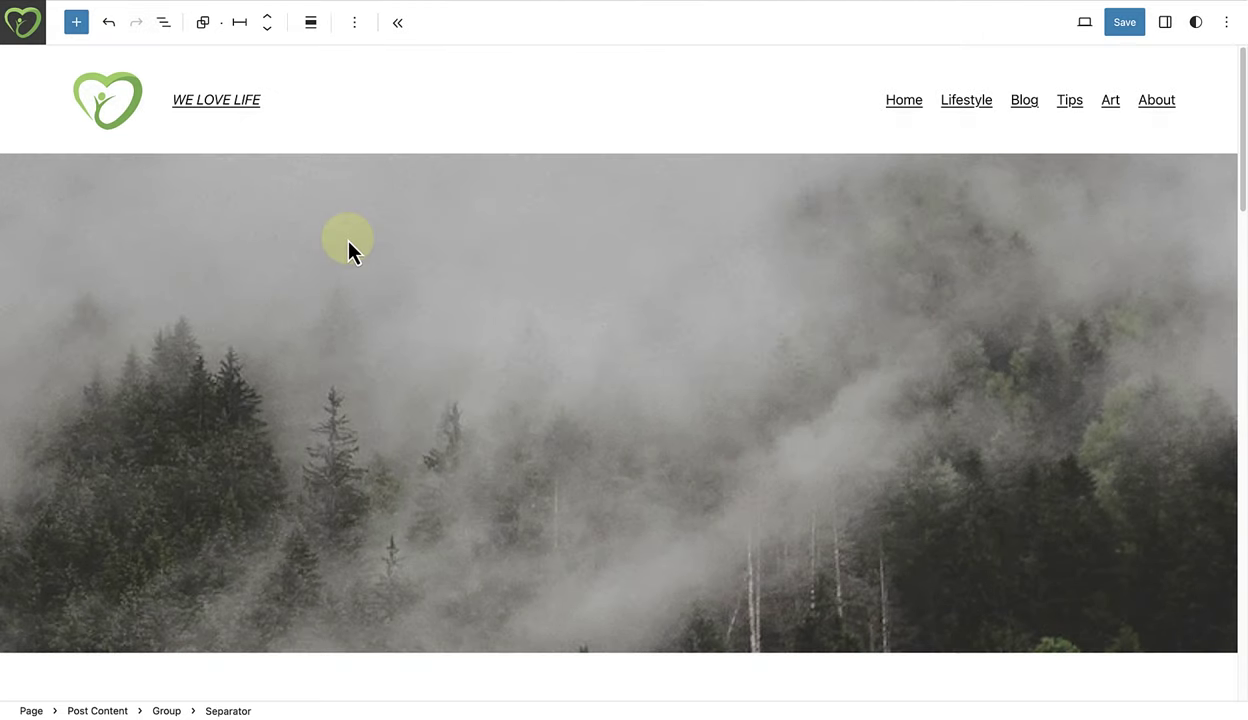
Open the command palette with Ctrl+K, the site icon and the command bar, then reopen the About page.
key(ctrl+k)
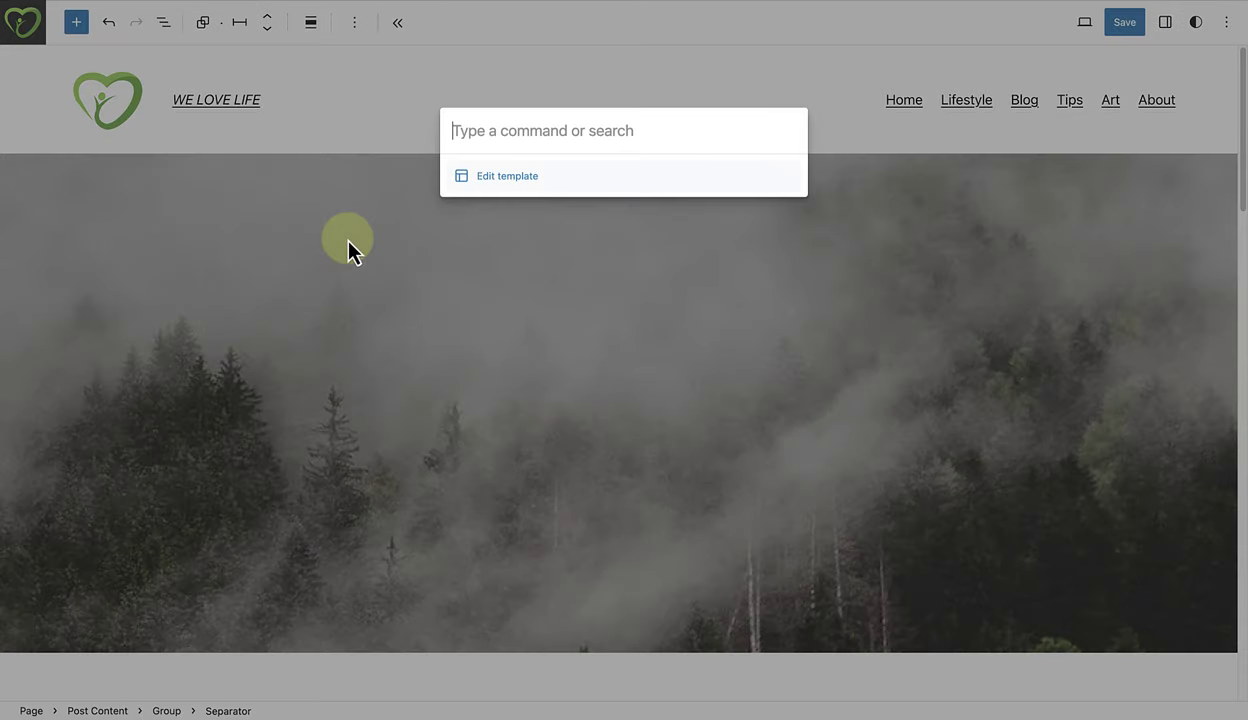
click(336, 124)
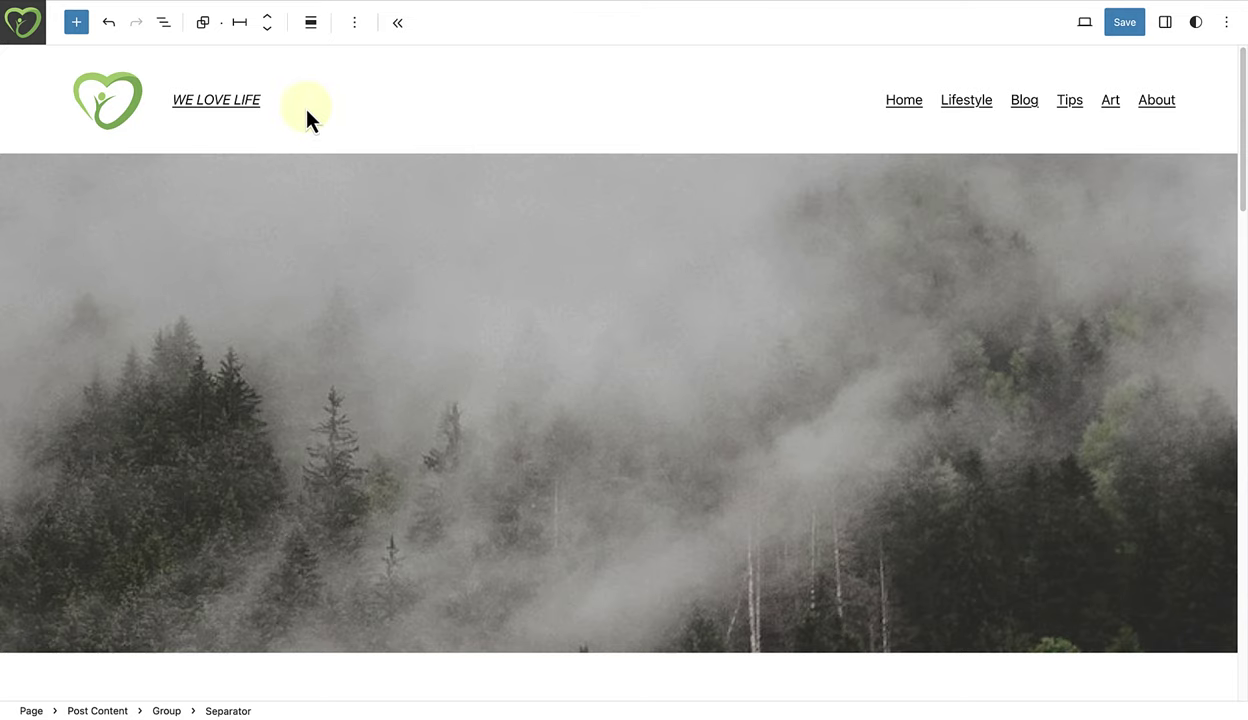
click(22, 24)
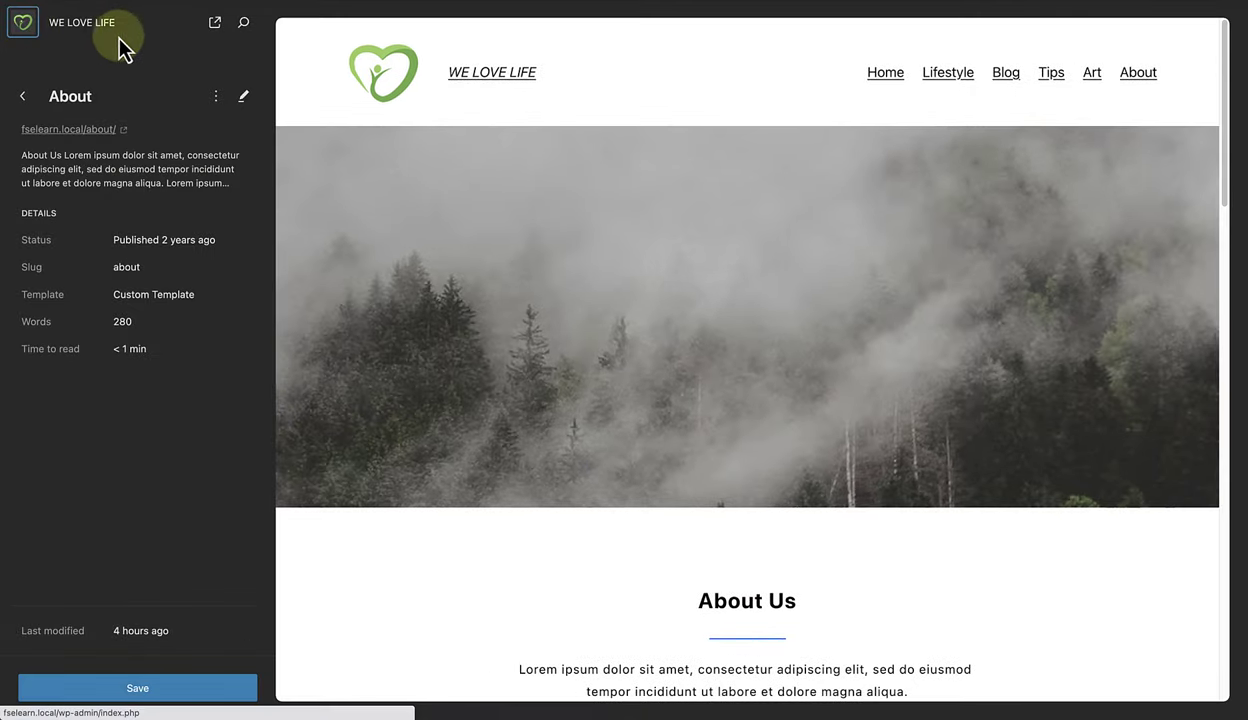
click(243, 24)
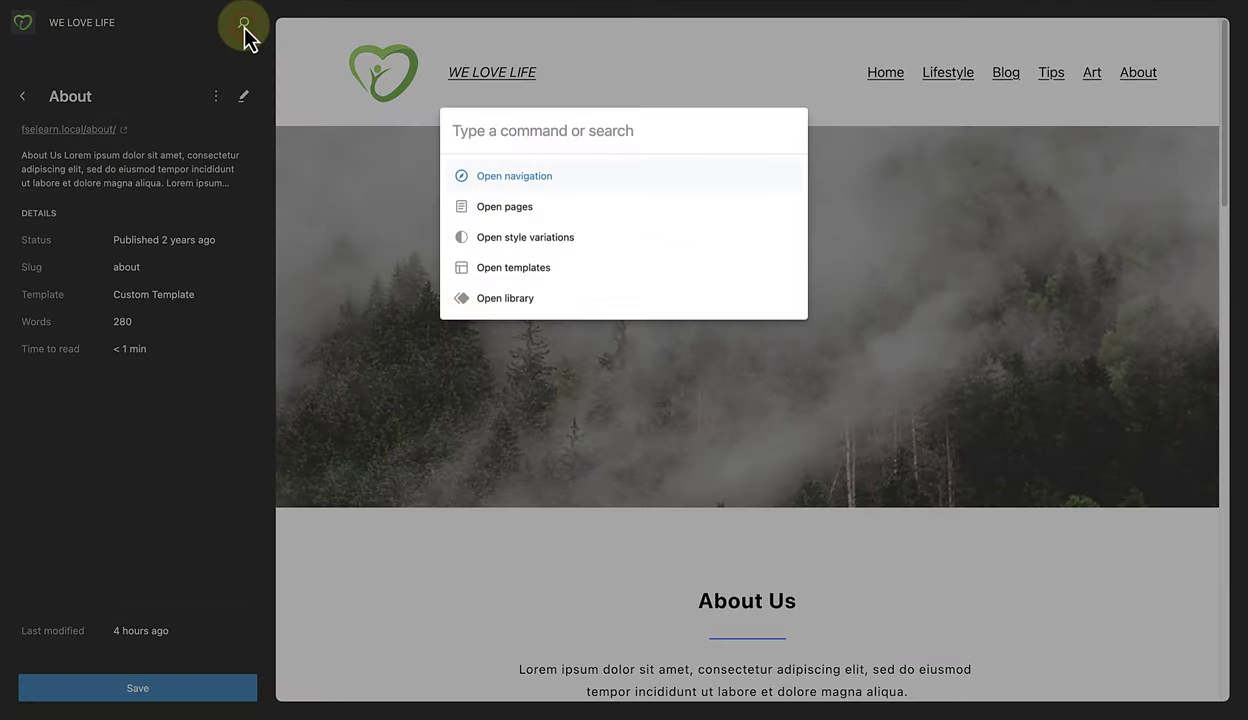
click(776, 86)
click(757, 145)
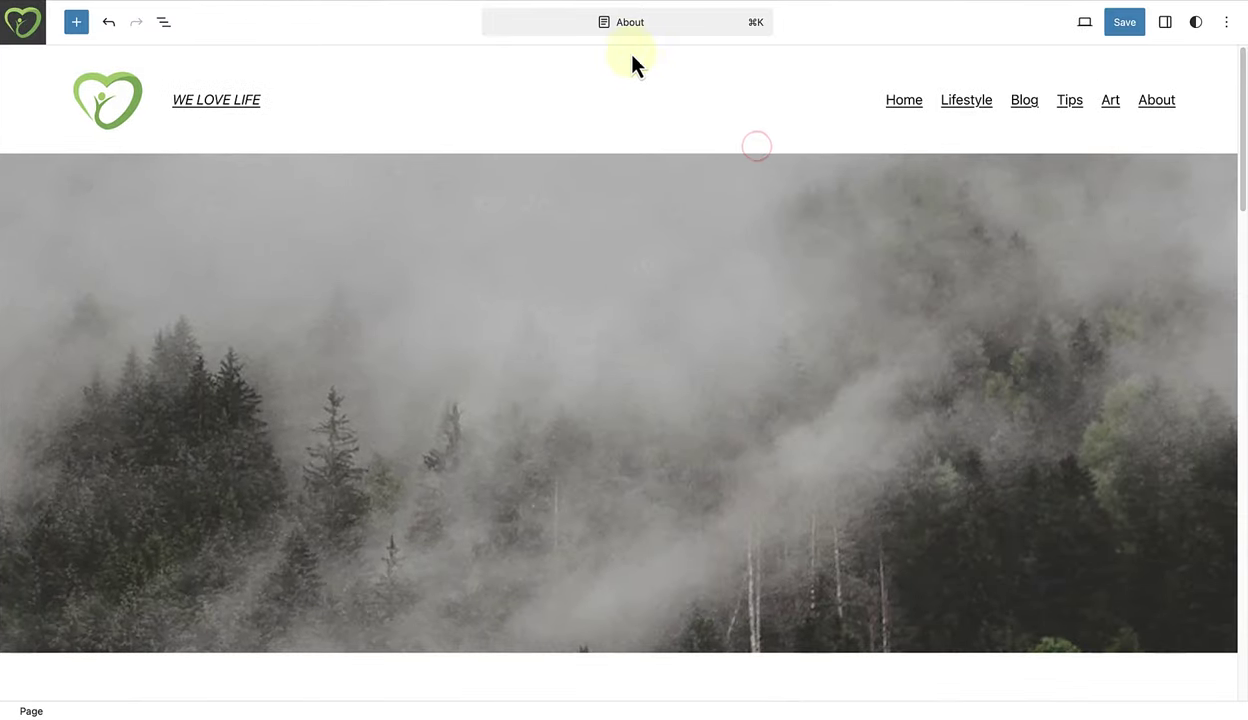
click(626, 30)
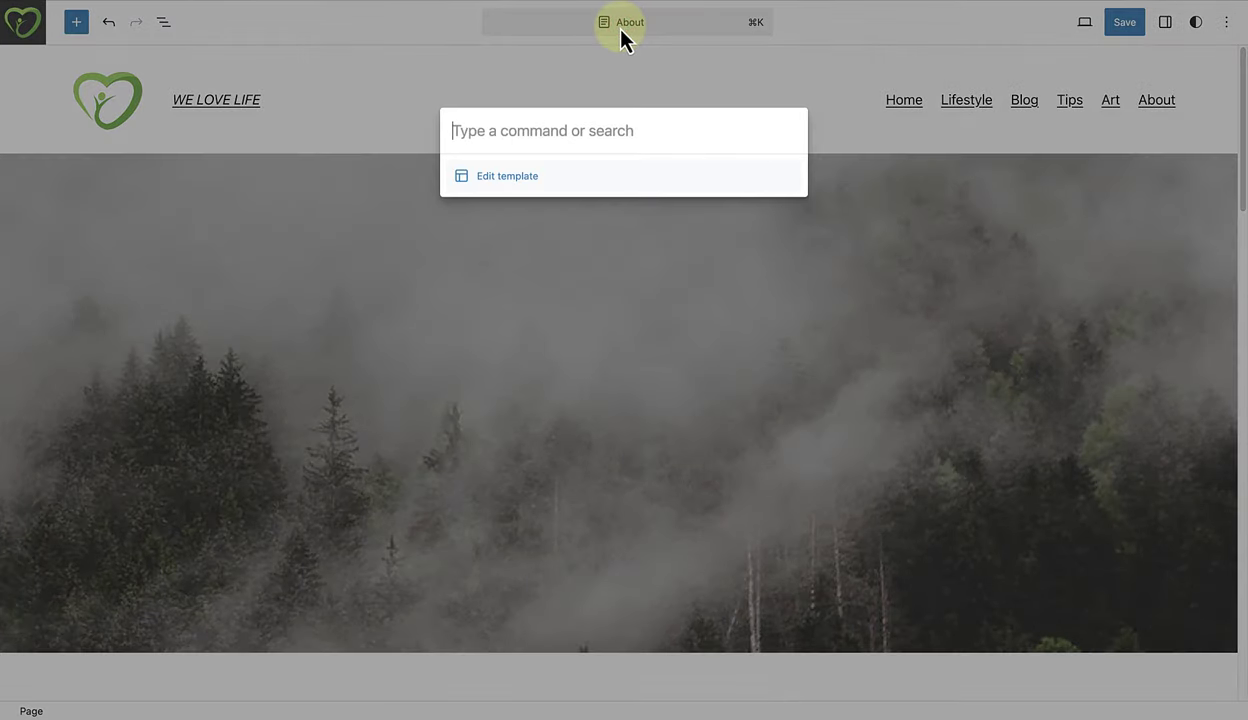